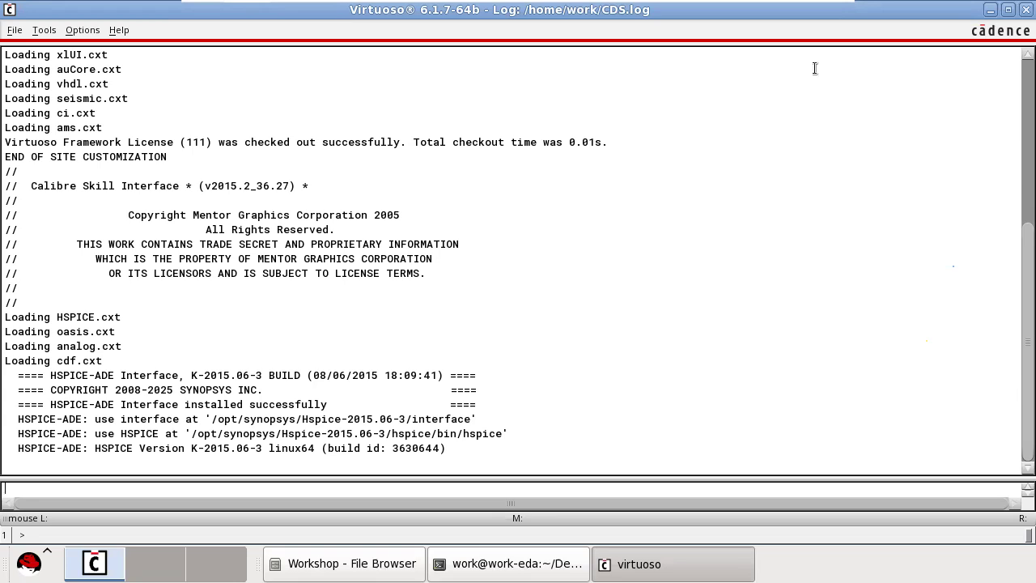
# Create a new library named Workshop plus the author's first name, choosing to attach it to an existing technology library.
pyautogui.click(14, 30)
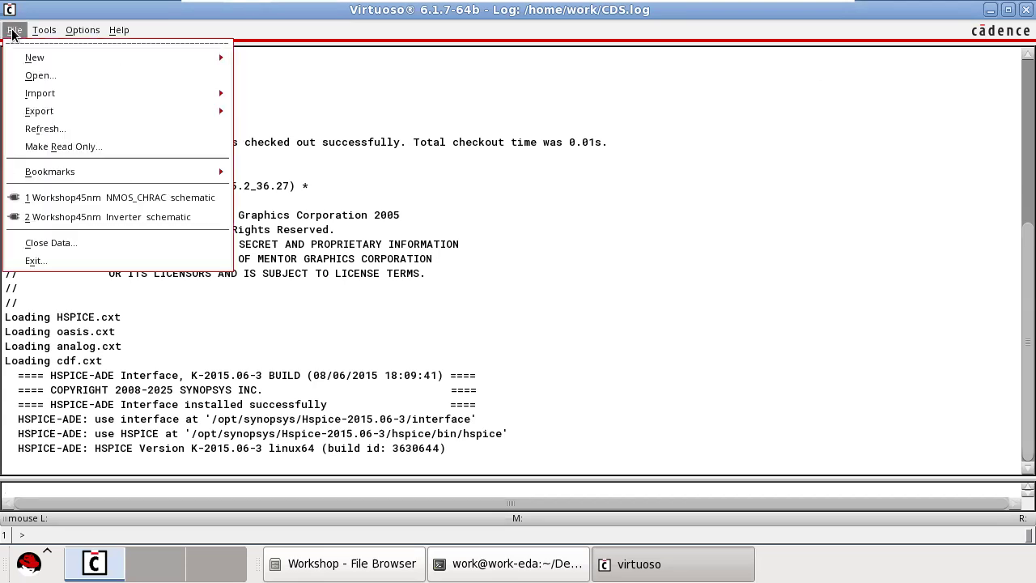
pyautogui.moveTo(46, 55)
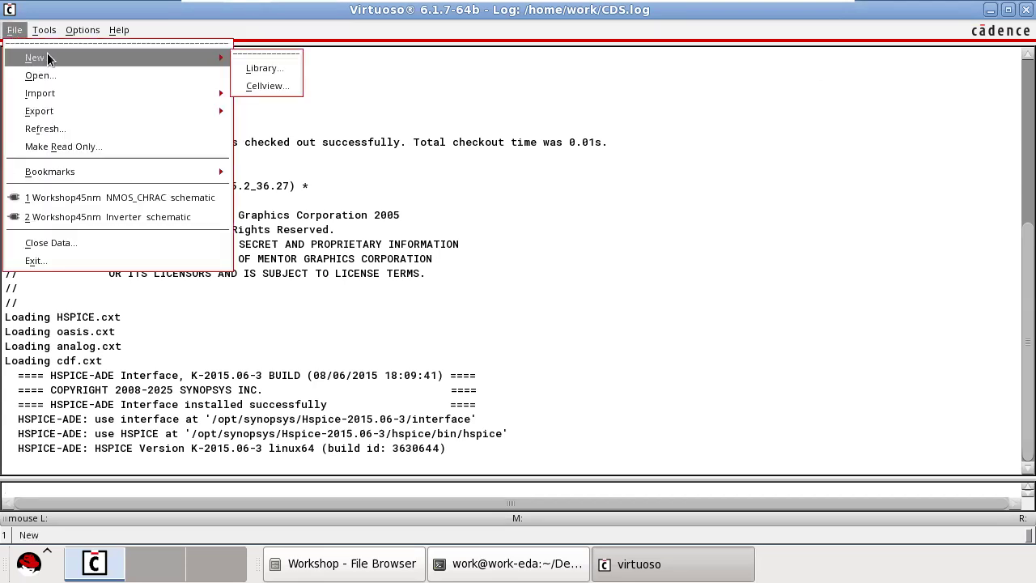
pyautogui.click(266, 69)
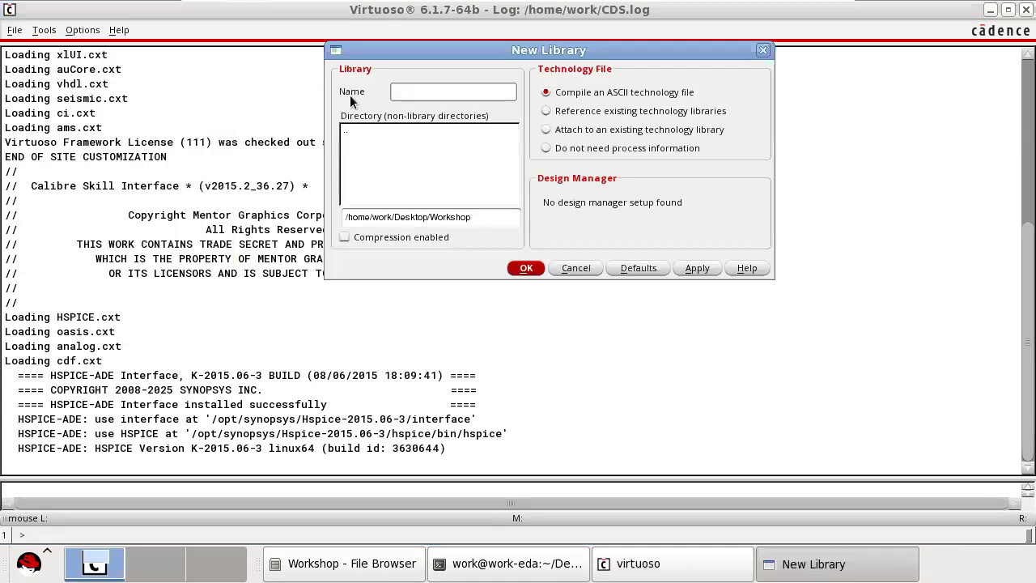
pyautogui.click(436, 97)
pyautogui.write('Workshop')
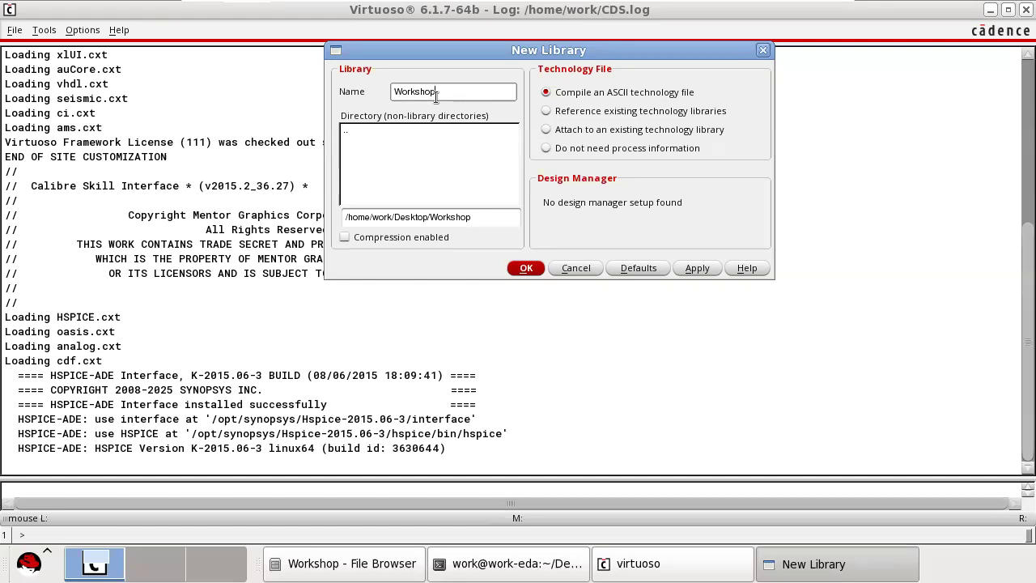
pyautogui.write('_Ashish')
pyautogui.press('BackSpace')
pyautogui.click(548, 131)
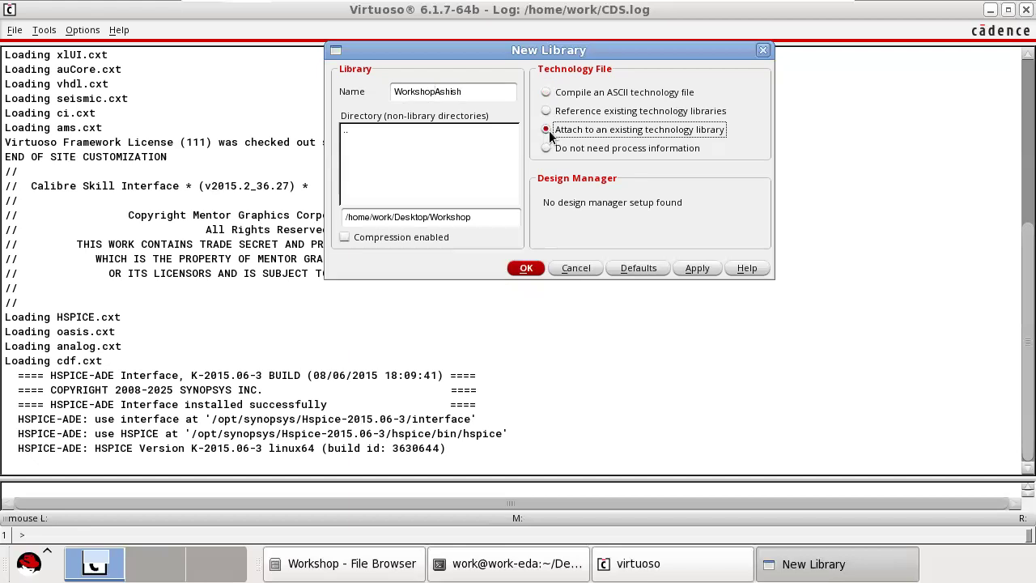
pyautogui.click(702, 270)
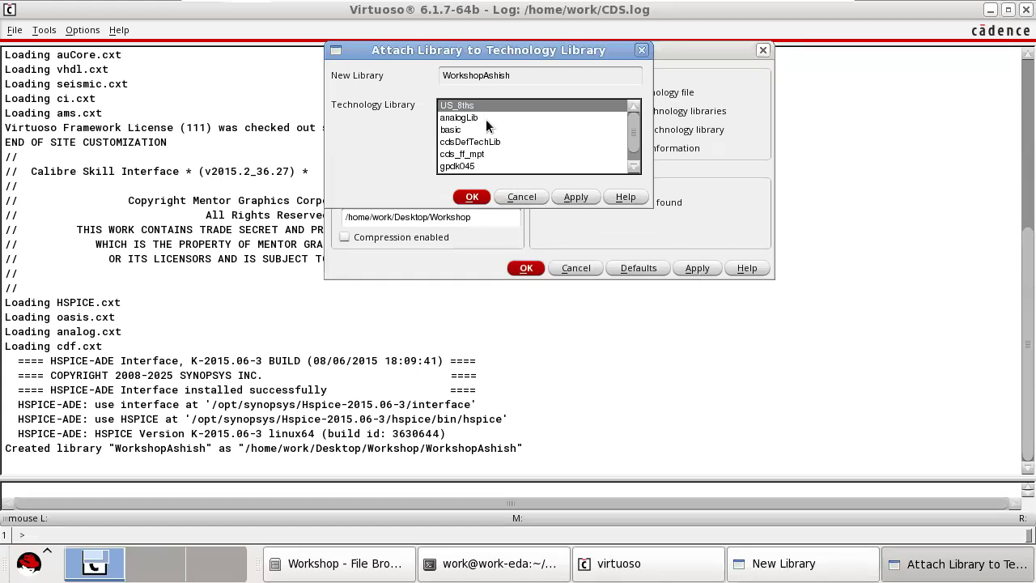
# Attach the new workshop library to the gpdk045 technology library.
pyautogui.scroll(-1, 628, 128)
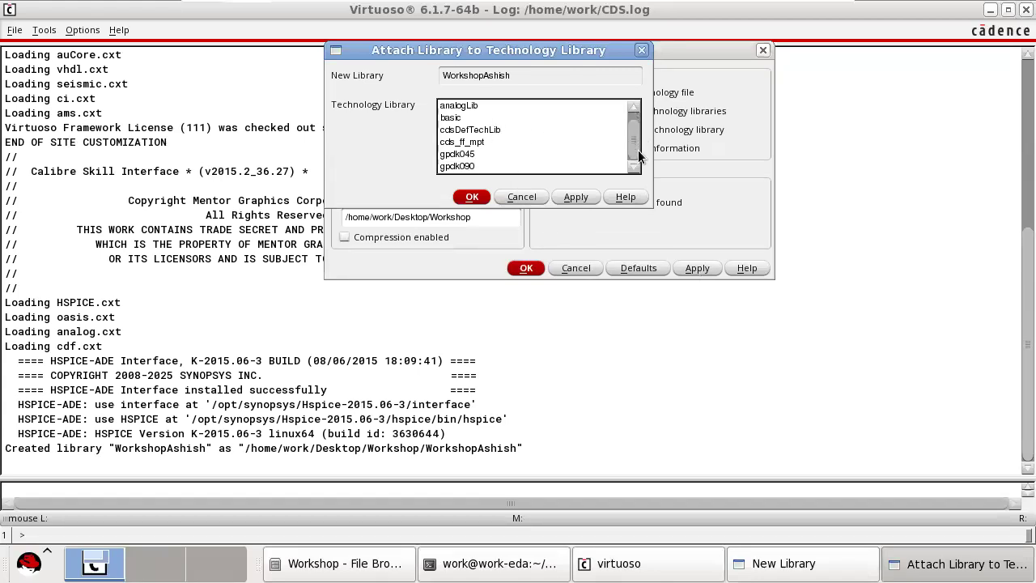
pyautogui.click(459, 166)
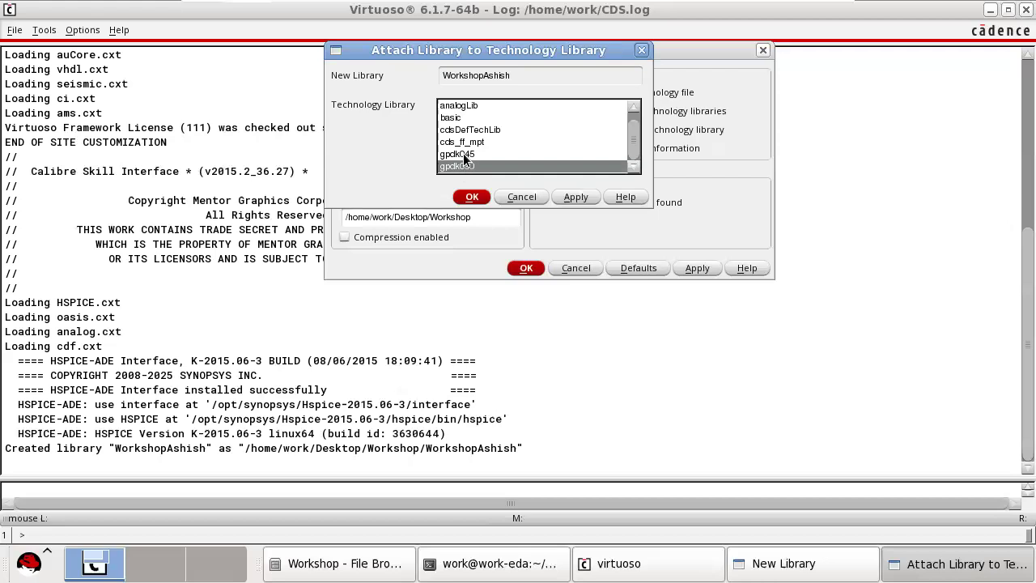
pyautogui.click(464, 155)
pyautogui.click(467, 143)
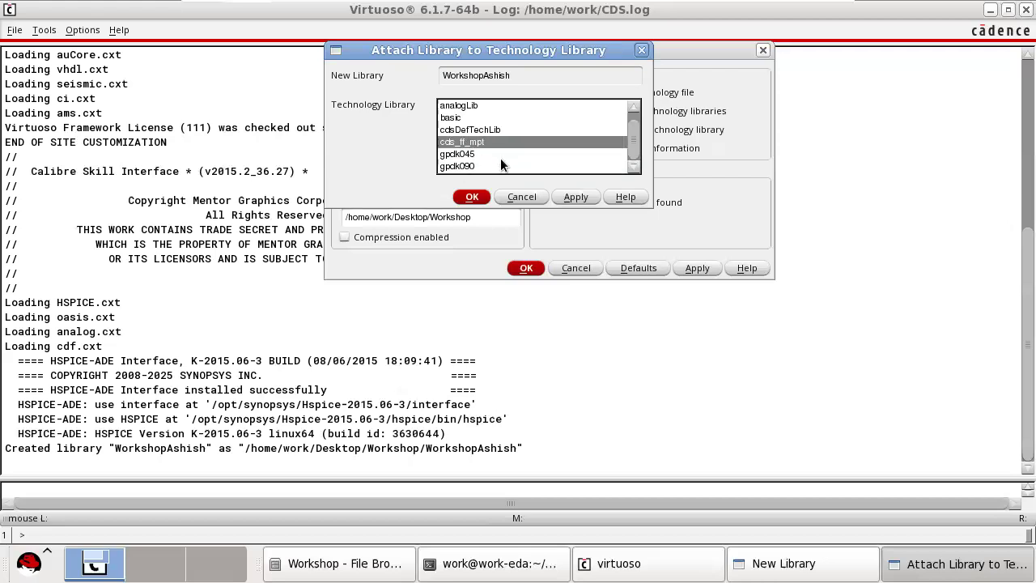
pyautogui.click(482, 155)
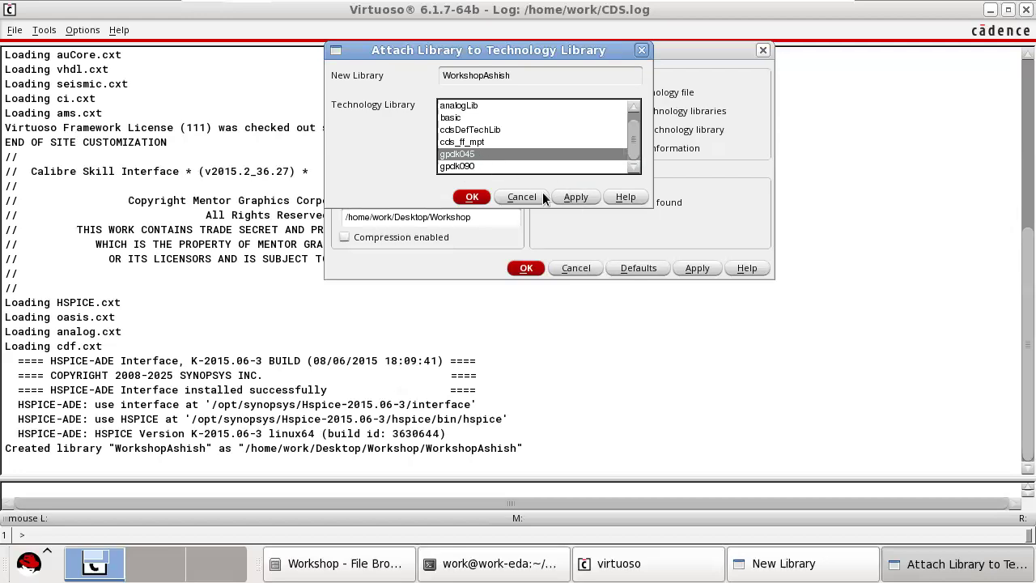
pyautogui.click(472, 199)
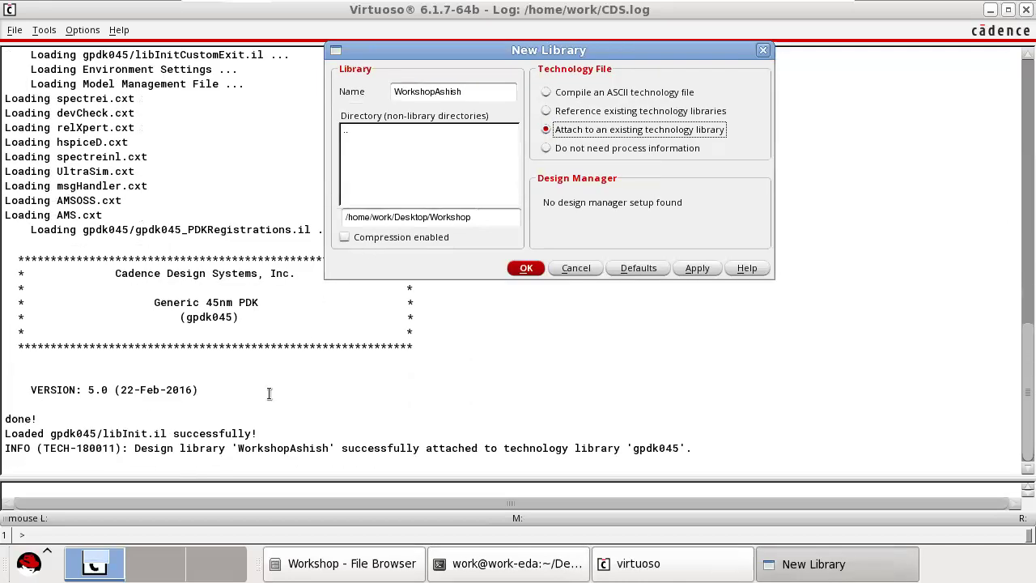
# Highlight the Generic 45nm PDK line in the log and dismiss the remaining New Library form.
pyautogui.moveTo(154, 302); pyautogui.dragTo(269, 302)
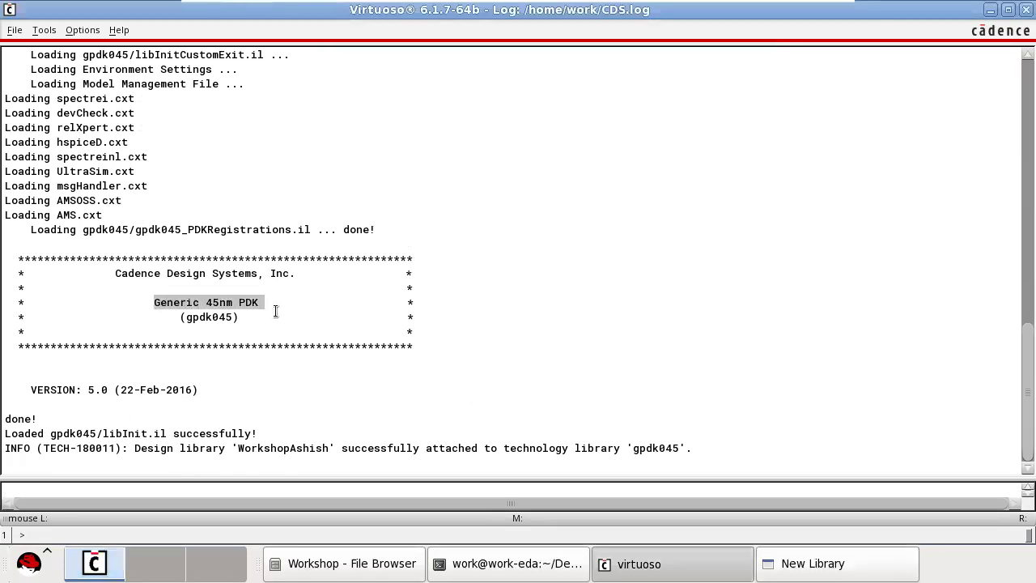
pyautogui.click(817, 564)
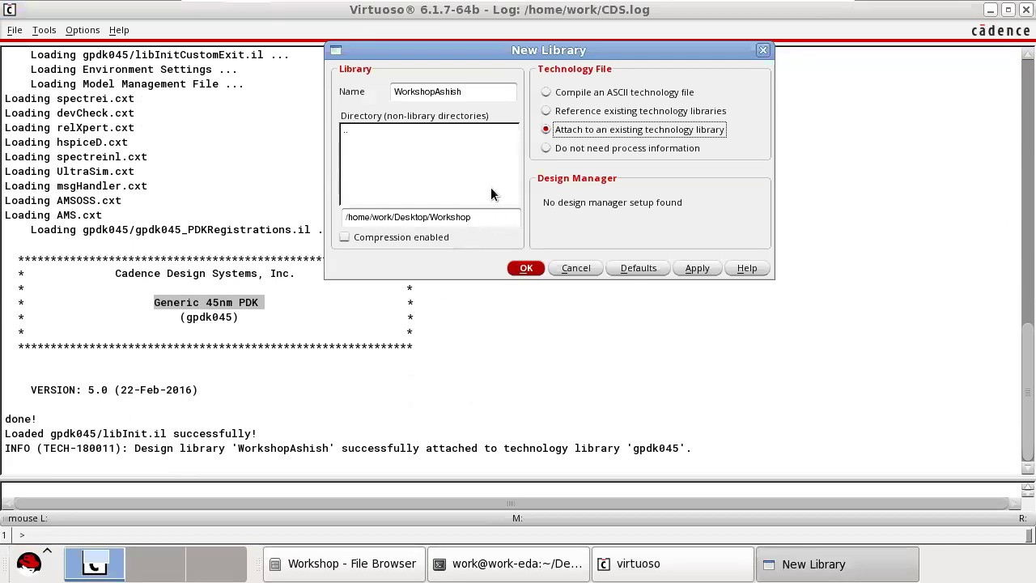
pyautogui.click(528, 268)
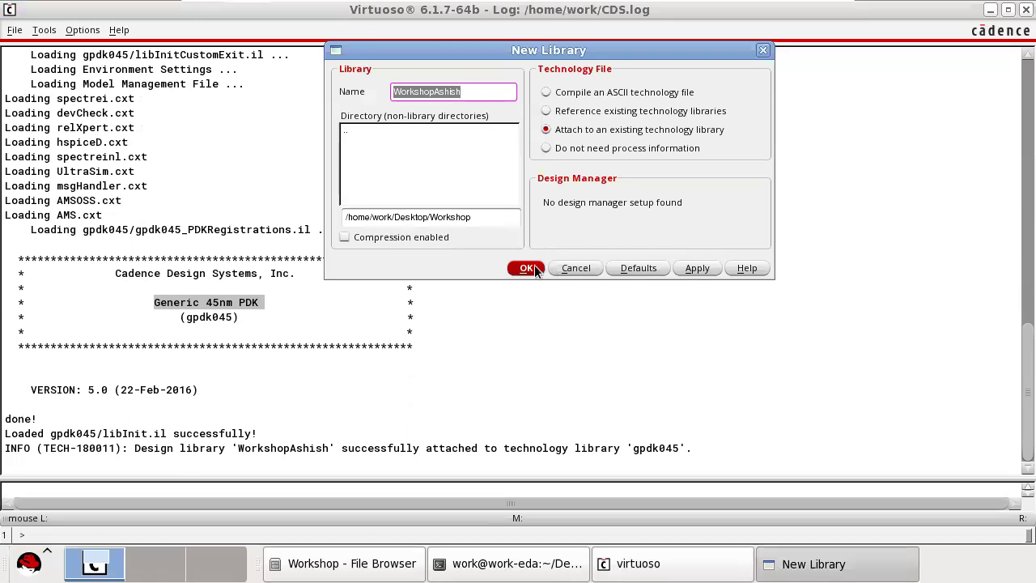
pyautogui.moveTo(510, 54); pyautogui.dragTo(643, 83)
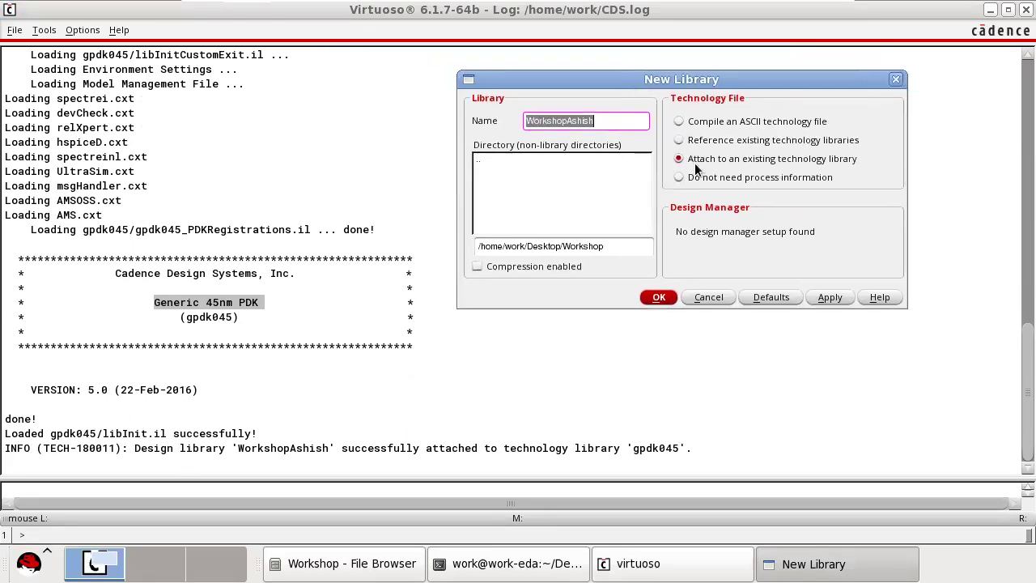
pyautogui.click(715, 299)
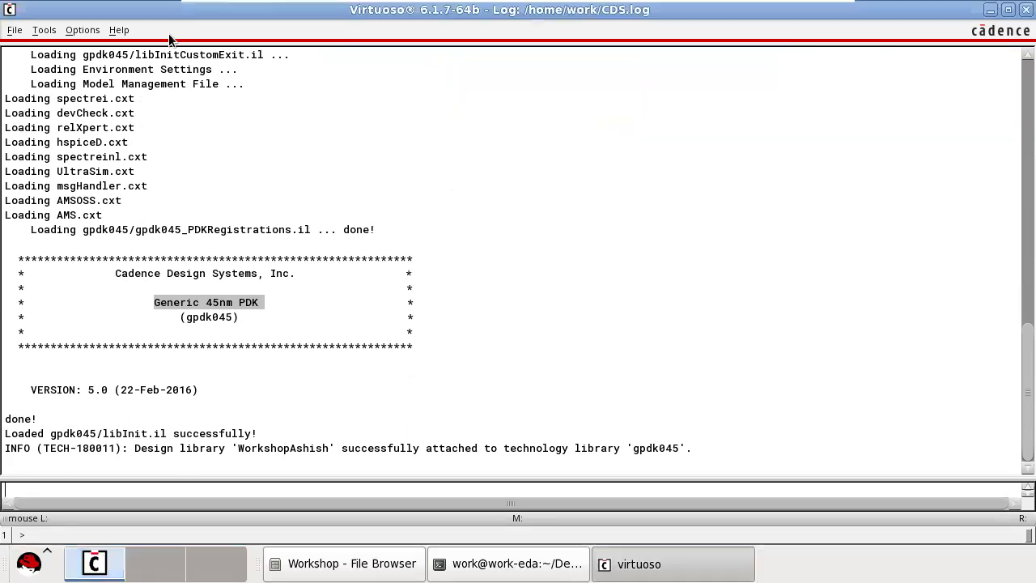
# Create a schematic cellview named nMOSCharac in the new workshop library, opened with Schematics L.
pyautogui.click(14, 31)
pyautogui.moveTo(39, 62)
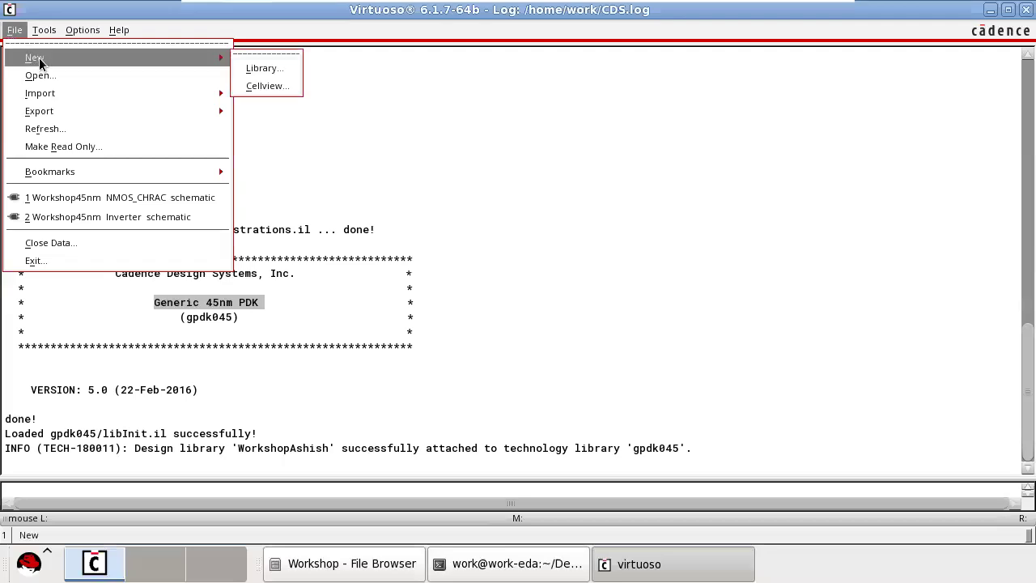
pyautogui.click(273, 84)
pyautogui.click(497, 84)
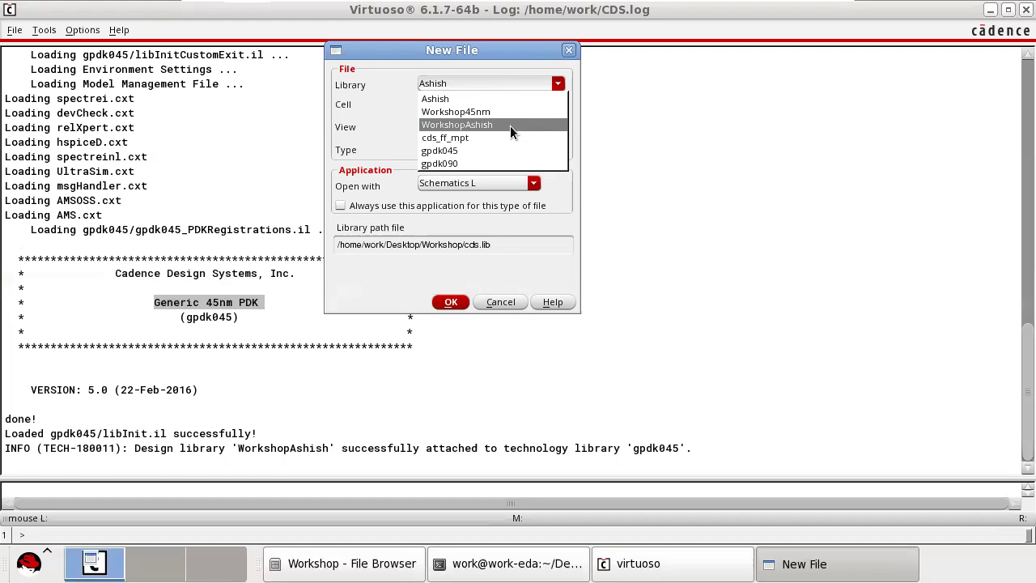
pyautogui.click(510, 126)
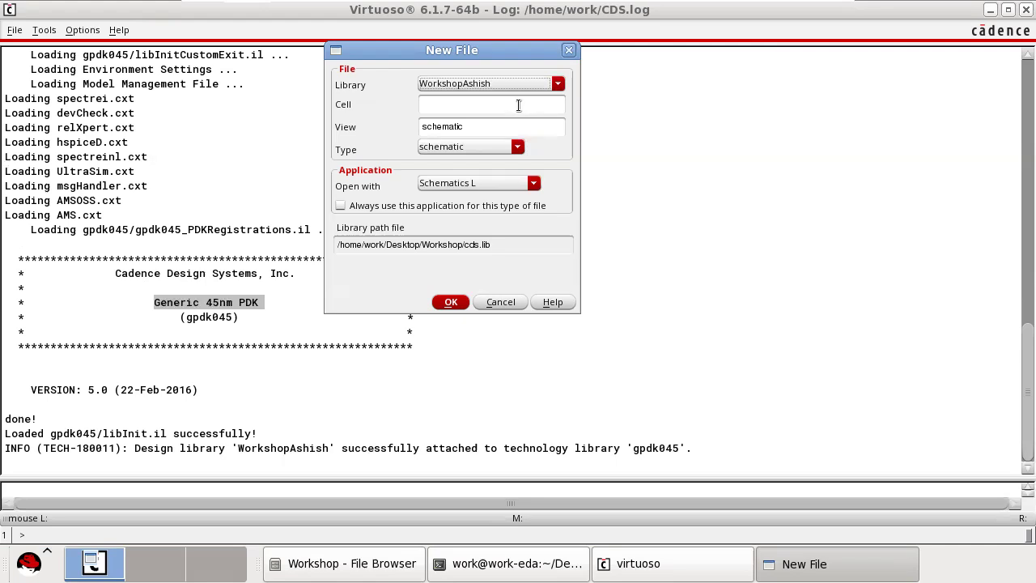
pyautogui.click(518, 105)
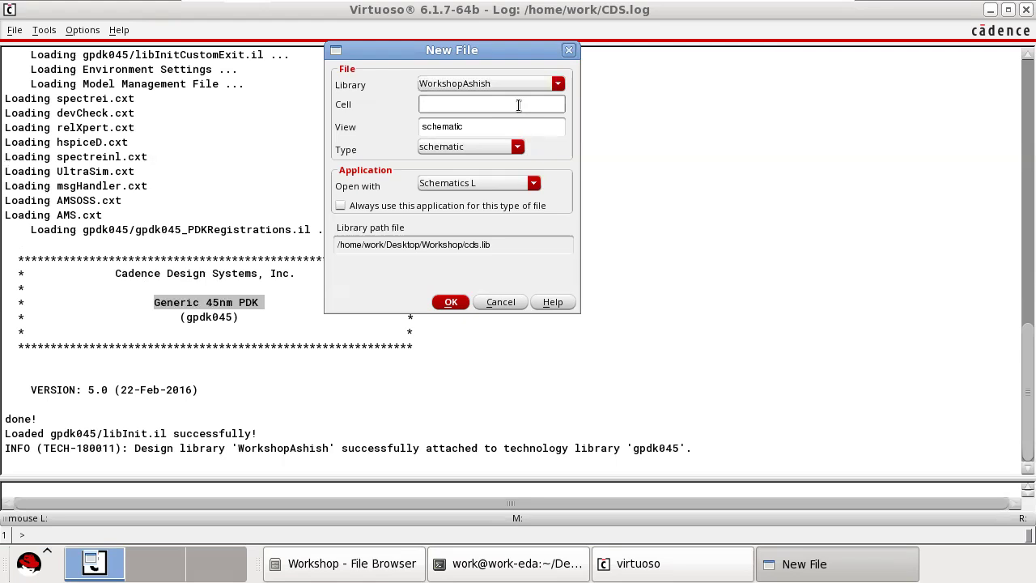
pyautogui.write('nMOSCharac')
pyautogui.click(486, 151)
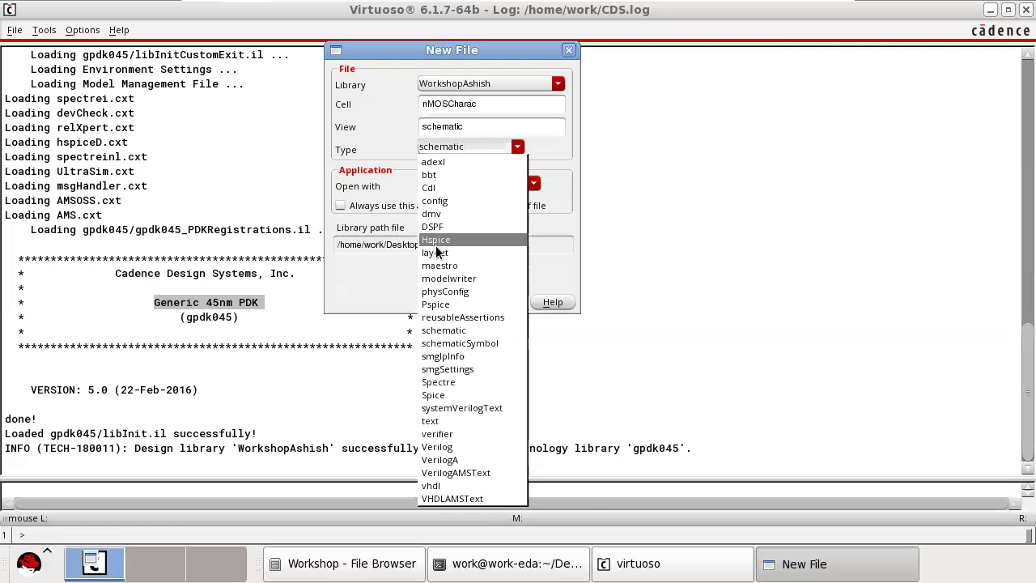
pyautogui.click(447, 332)
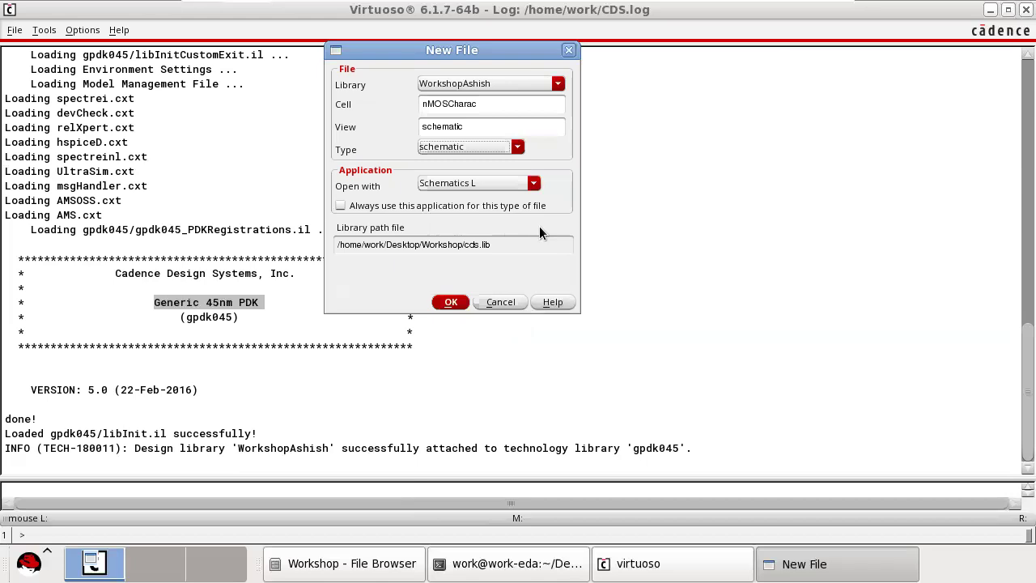
pyautogui.click(451, 302)
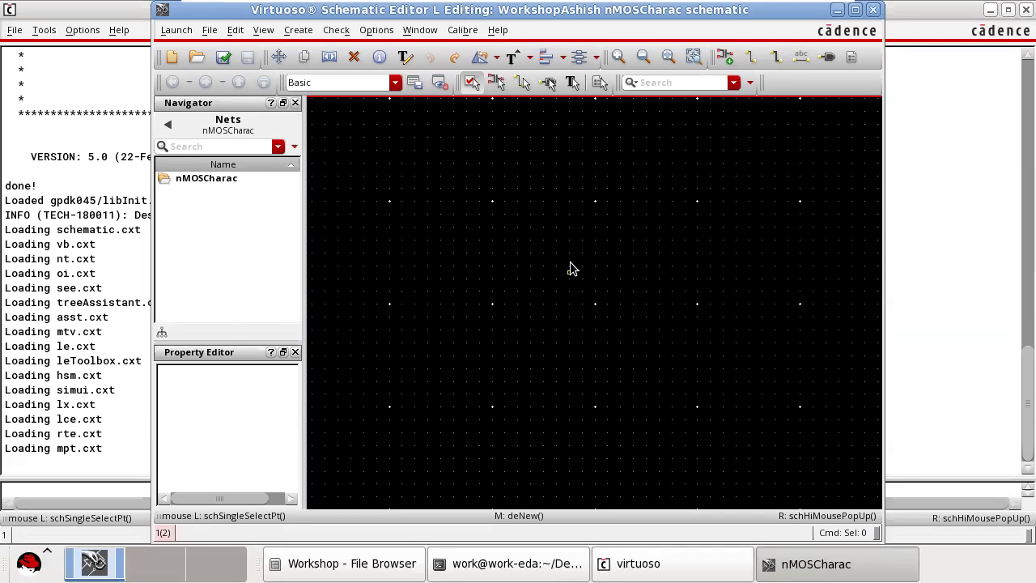
# Start adding an instance to the schematic and choose gpdk045 in the library browser.
pyautogui.press('i')
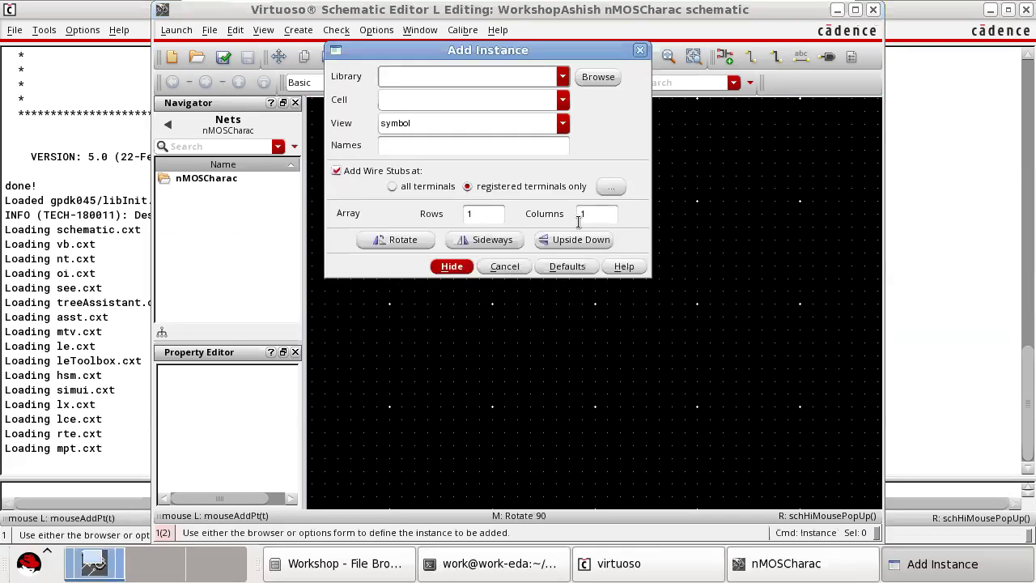
pyautogui.moveTo(475, 54); pyautogui.dragTo(582, 138)
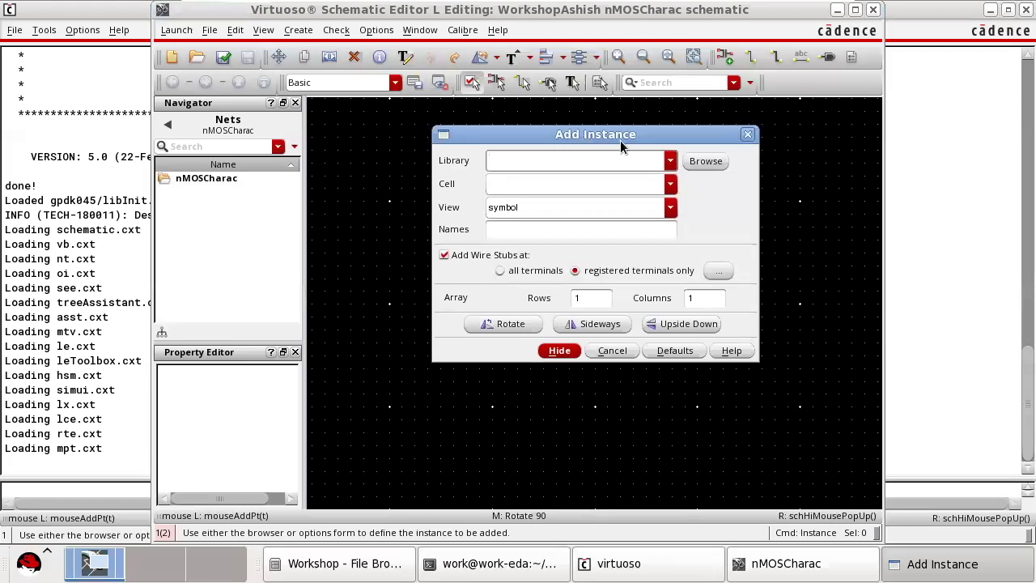
pyautogui.click(709, 162)
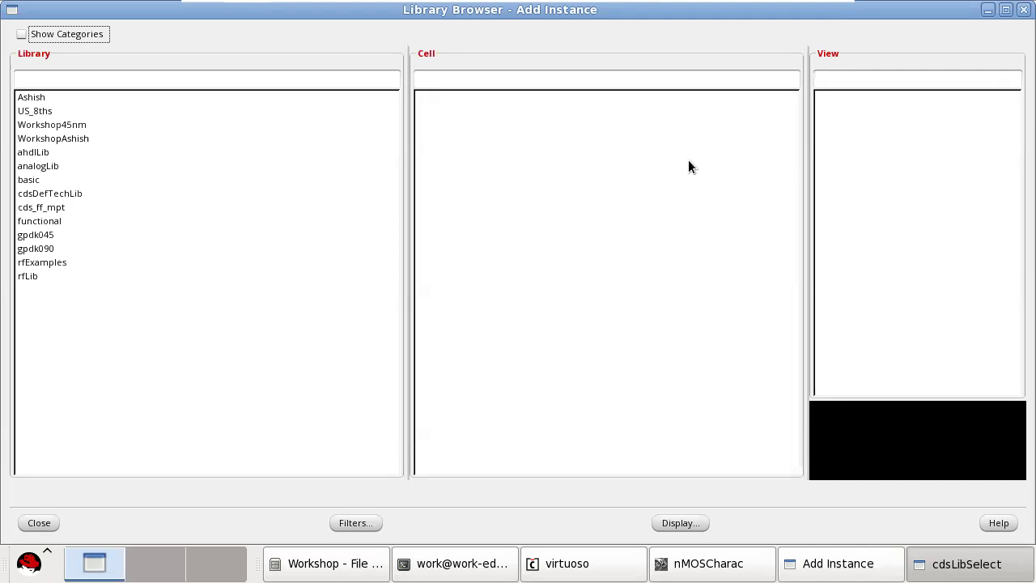
pyautogui.click(35, 166)
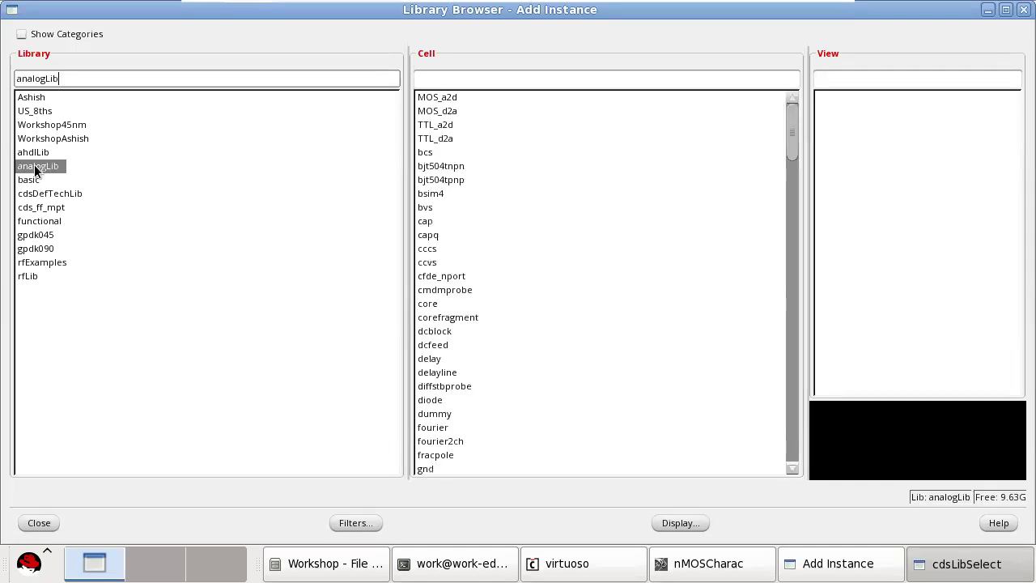
pyautogui.scroll(-5, 510, 211)
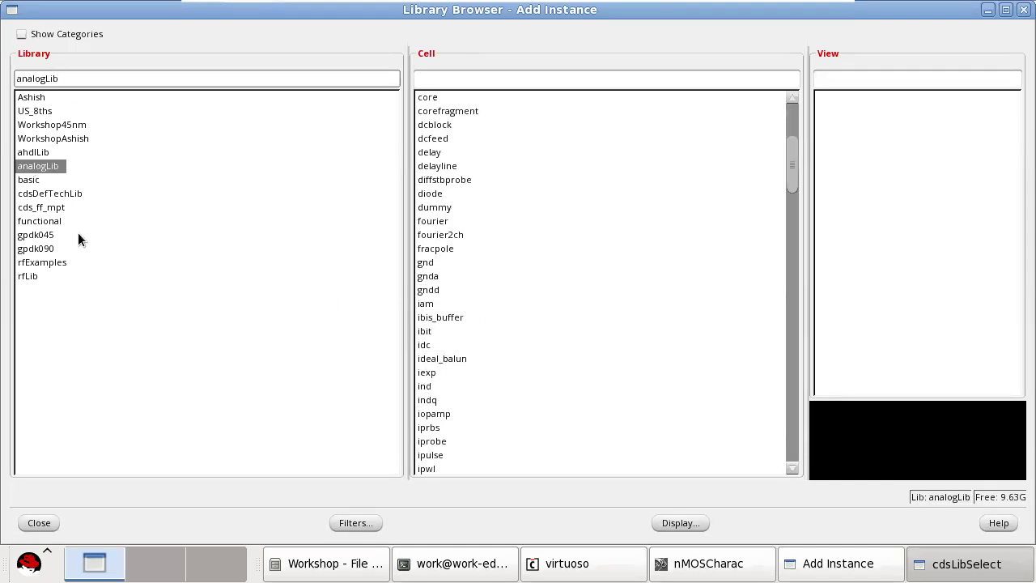
pyautogui.click(27, 250)
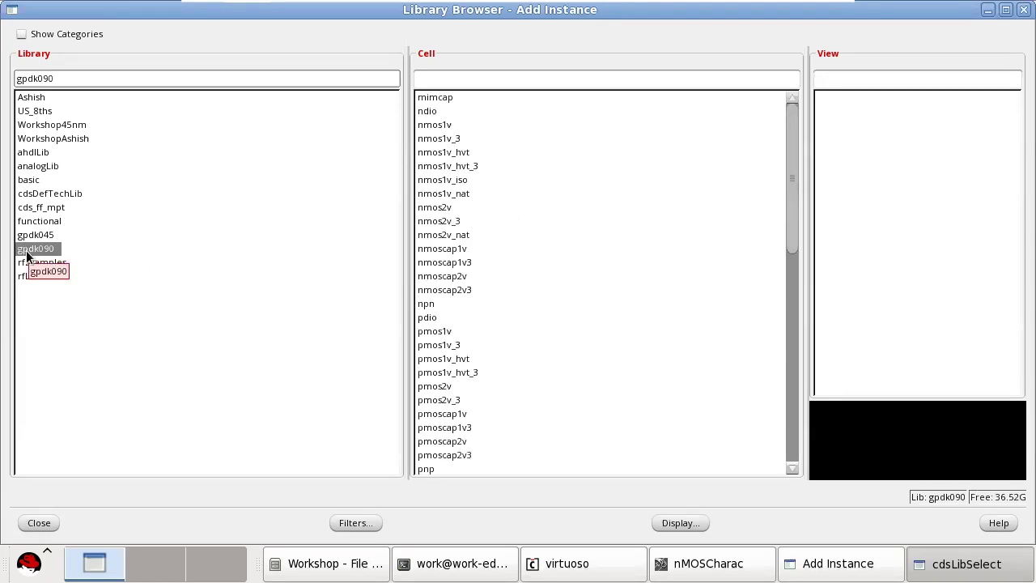
pyautogui.click(37, 235)
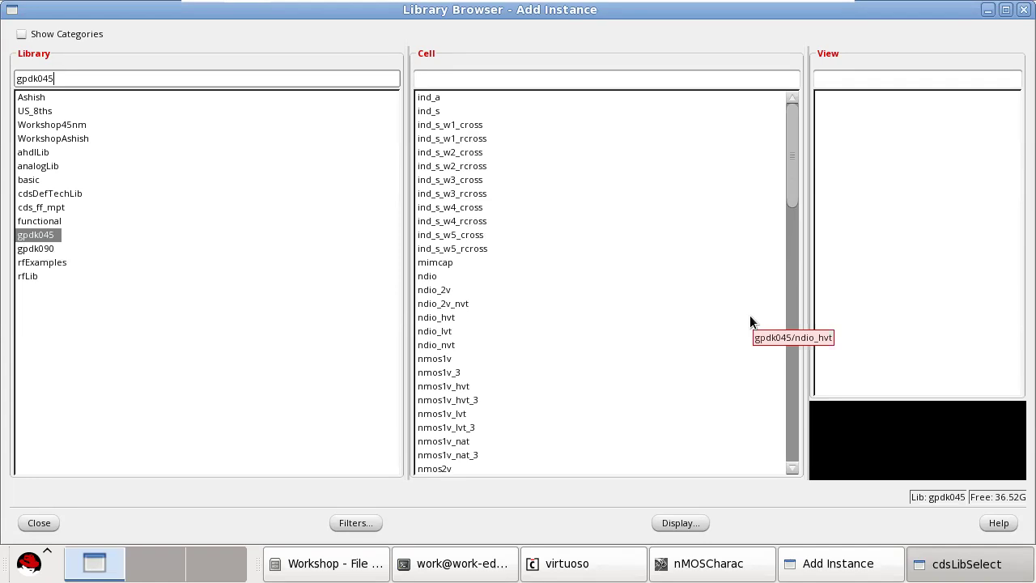
# Choose the symbol view of the nmos1v cell from gpdk045 as the instance to add.
pyautogui.scroll(-2, 568, 247)
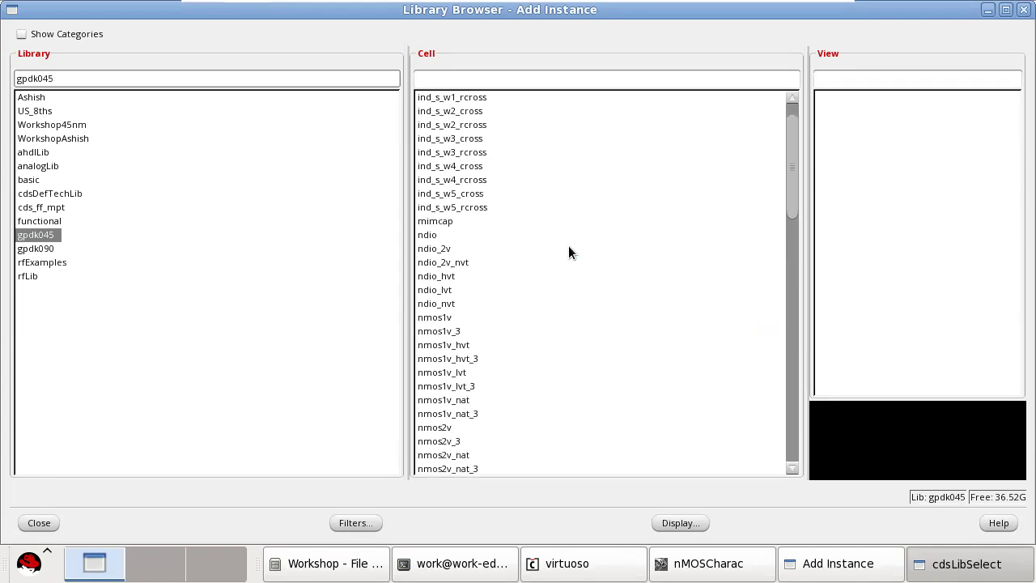
pyautogui.scroll(-1, 566, 257)
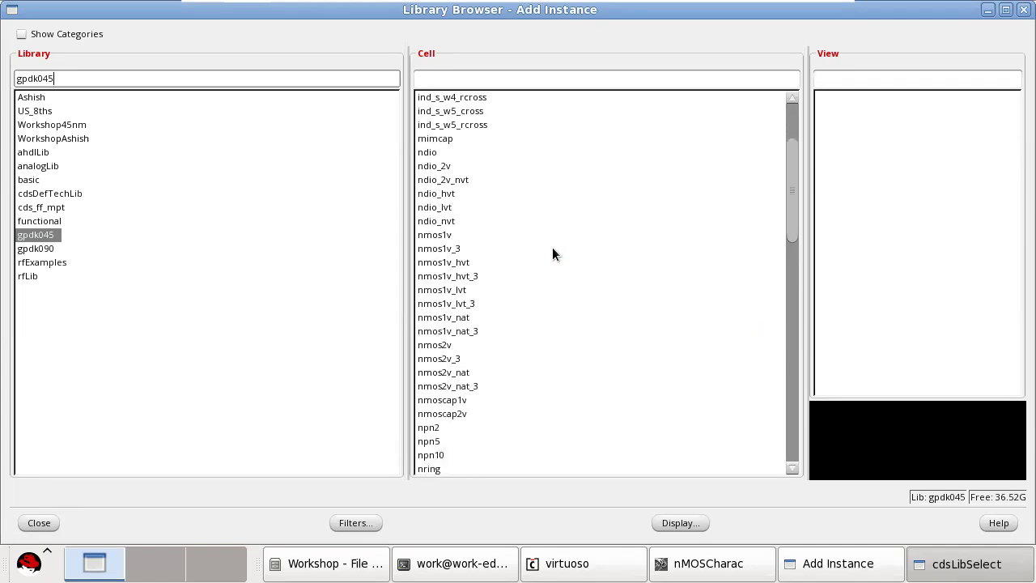
pyautogui.click(431, 234)
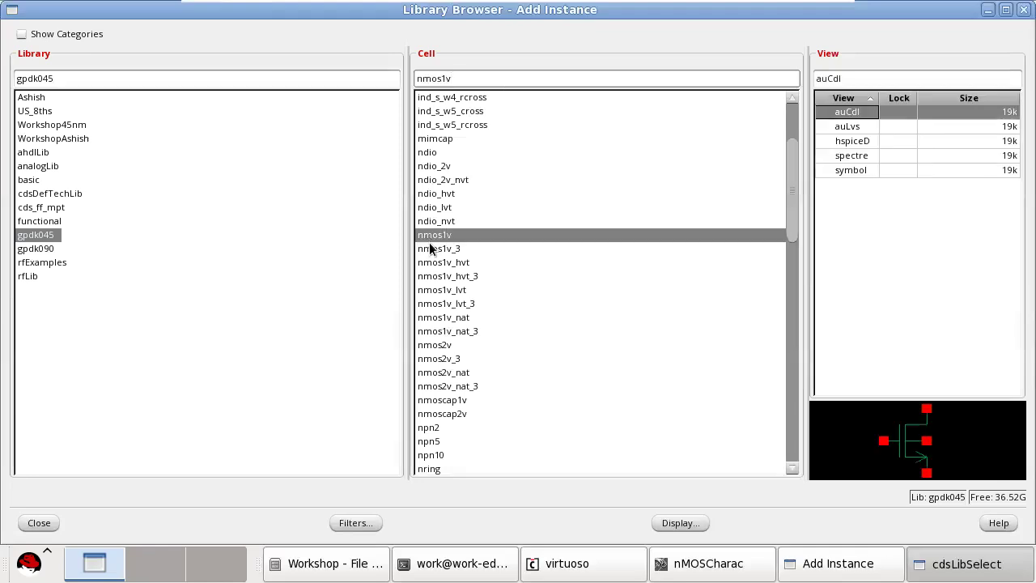
pyautogui.click(437, 263)
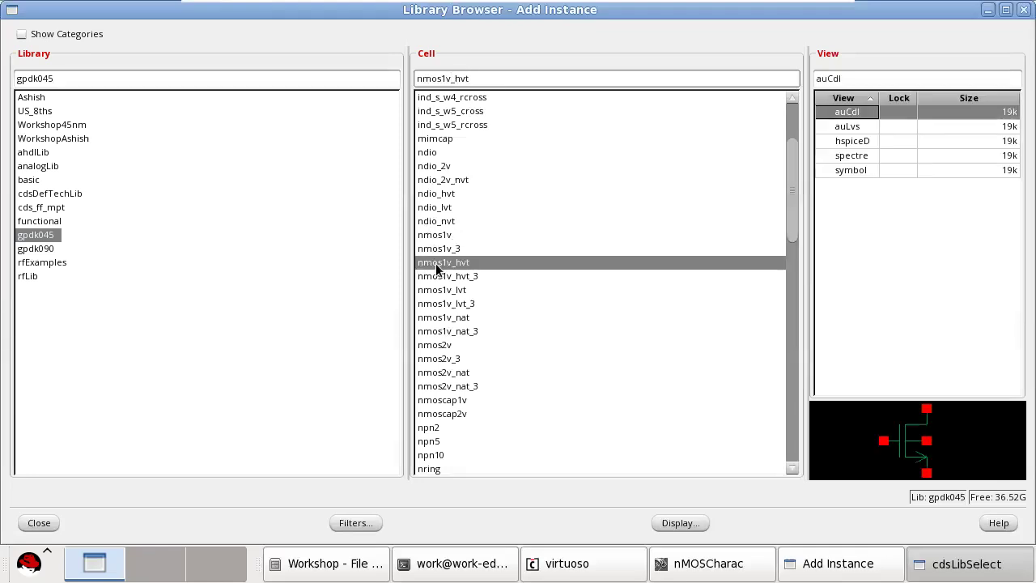
pyautogui.click(444, 292)
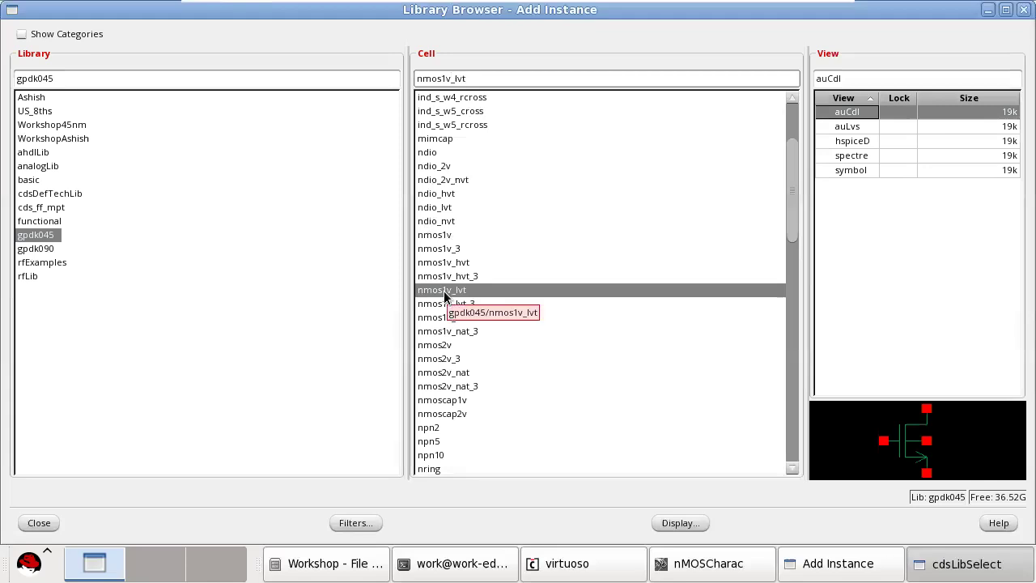
pyautogui.click(437, 236)
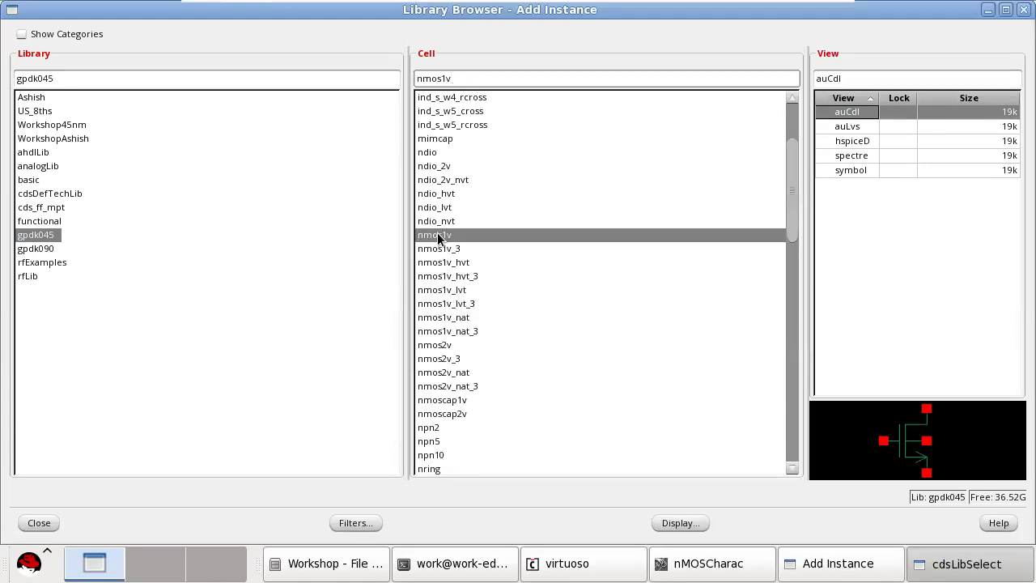
pyautogui.click(858, 170)
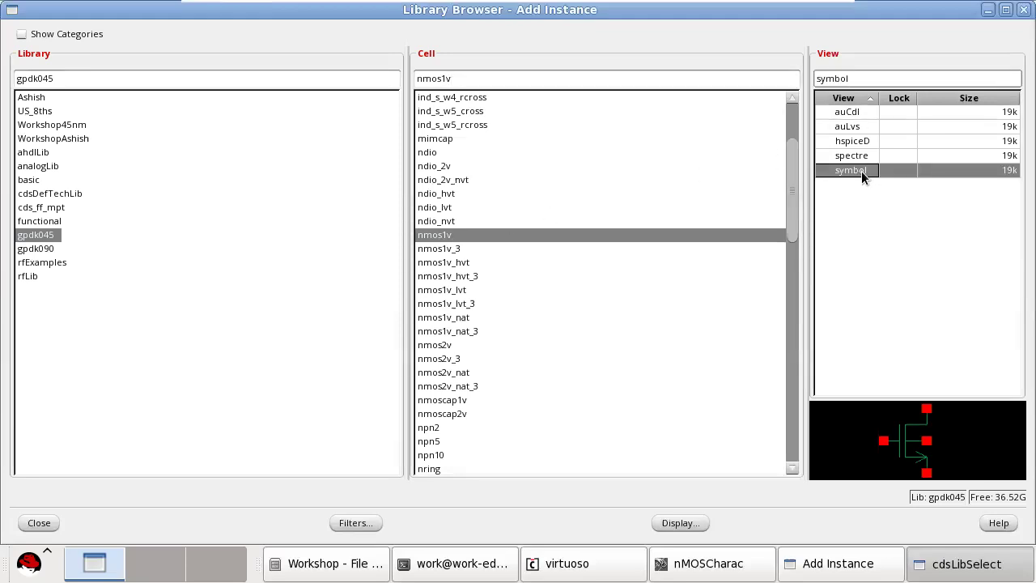
pyautogui.click(38, 523)
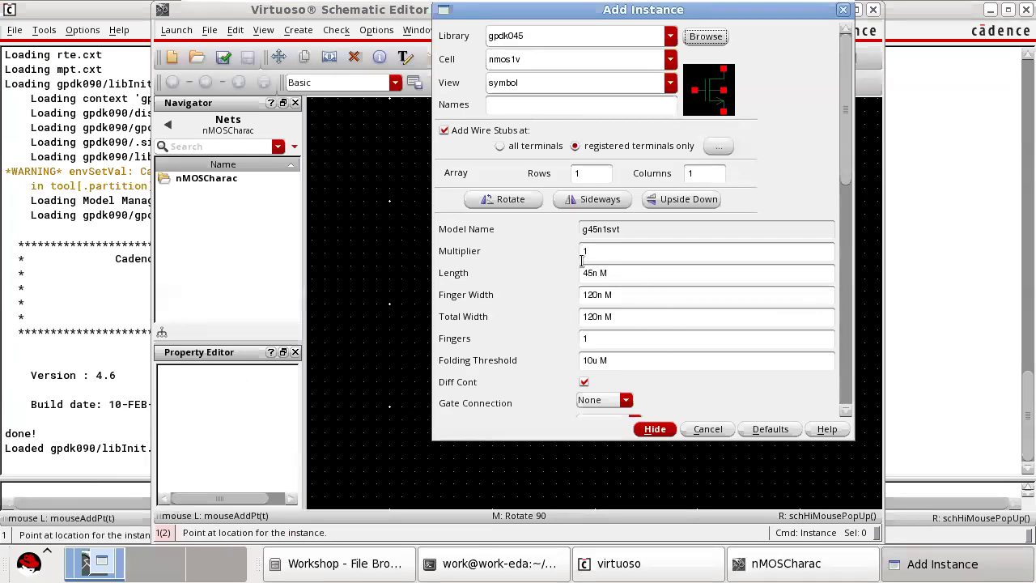
# Place one nmos1v transistor near the centre of the schematic, keeping length 45n and finger width 120n.
pyautogui.click(618, 273)
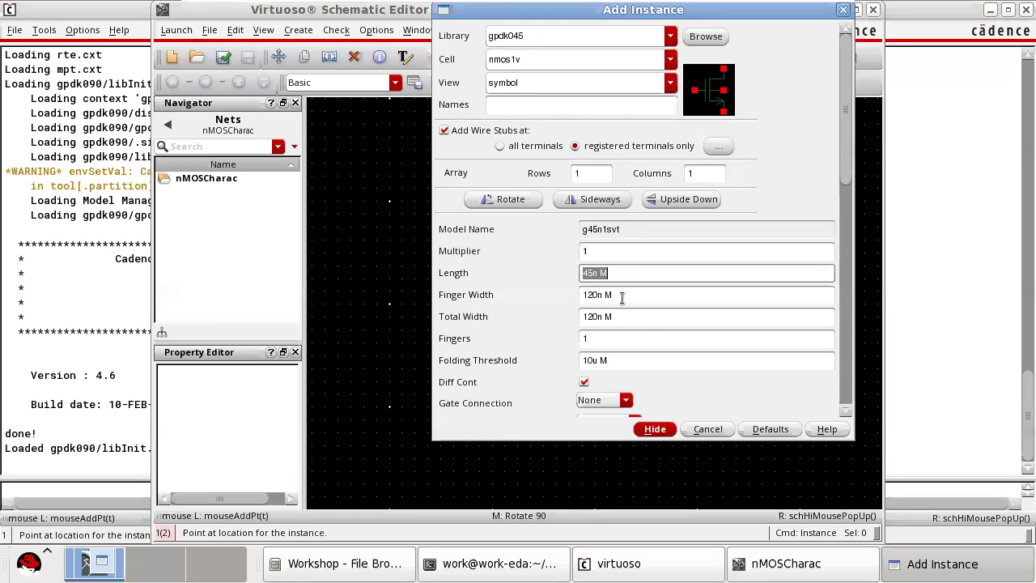
pyautogui.click(622, 296)
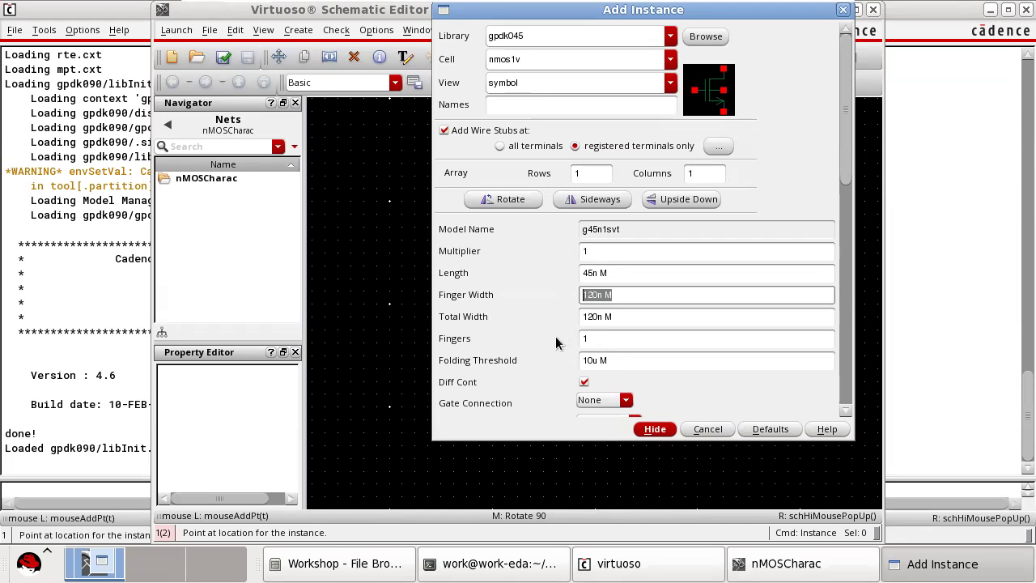
pyautogui.click(655, 429)
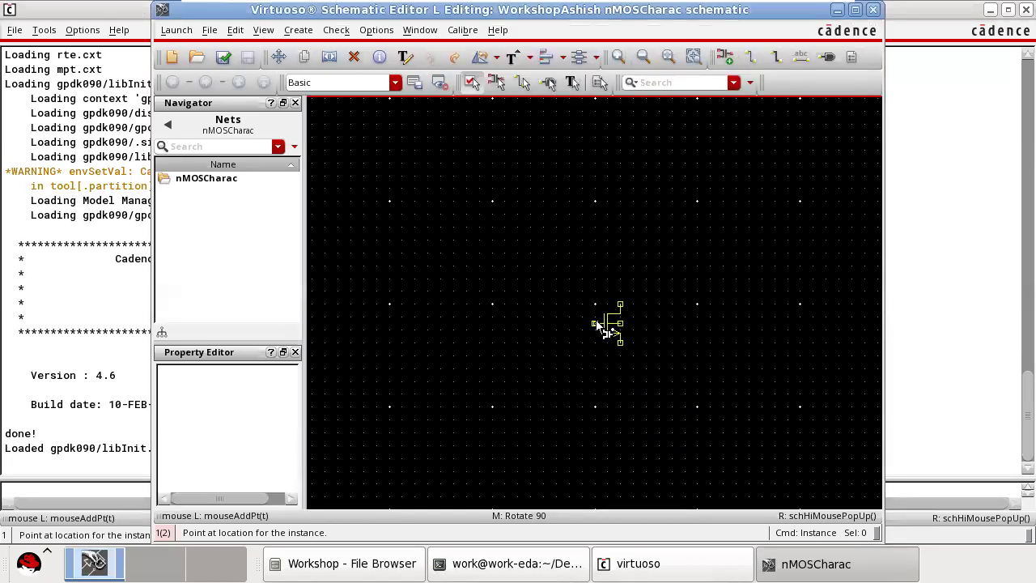
pyautogui.click(596, 320)
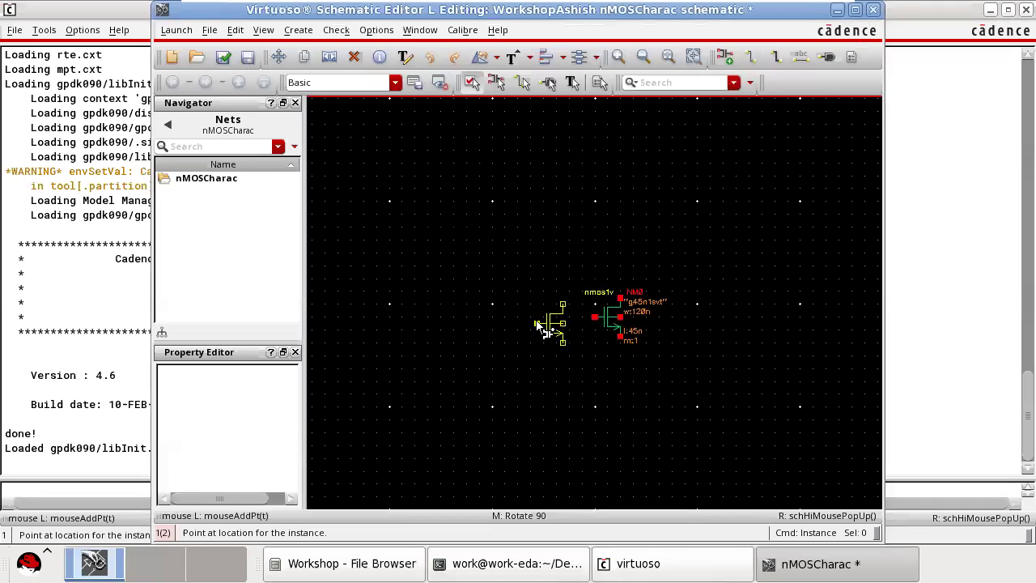
pyautogui.press('Escape')
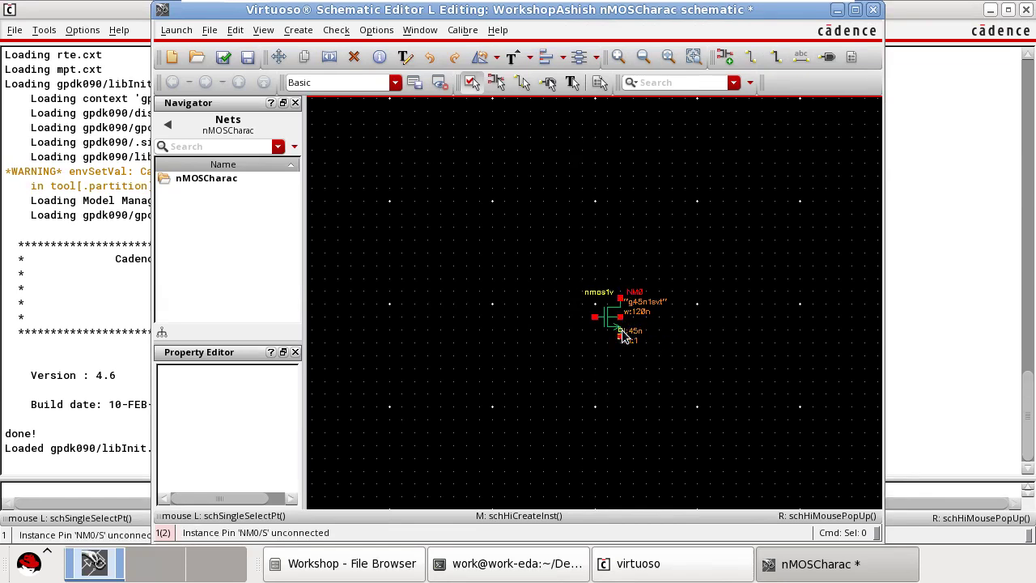
# Draw short narrow wires outward from the transistor's gate, drain and source terminals.
pyautogui.click(750, 57)
pyautogui.click(597, 316)
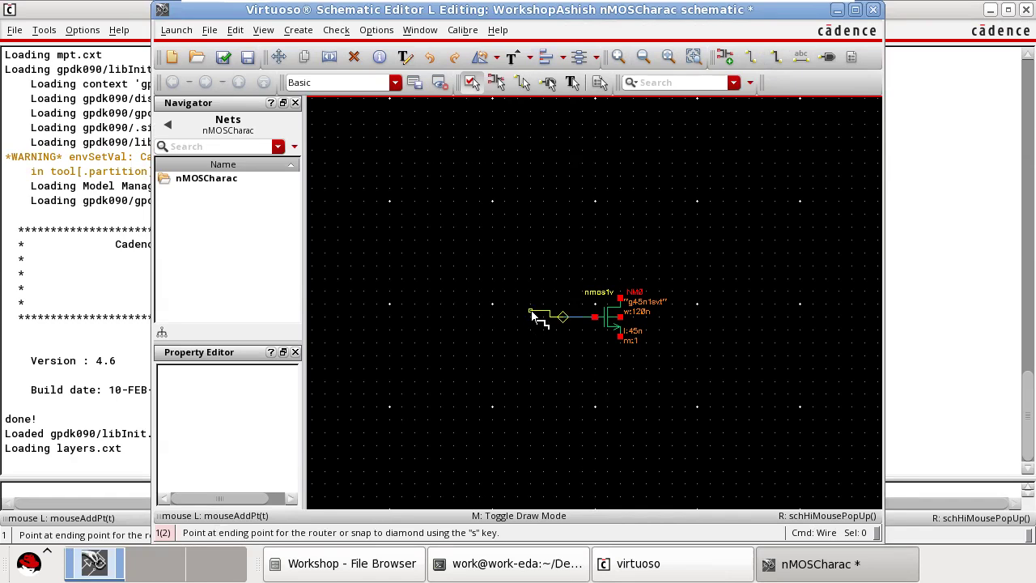
pyautogui.press('Escape')
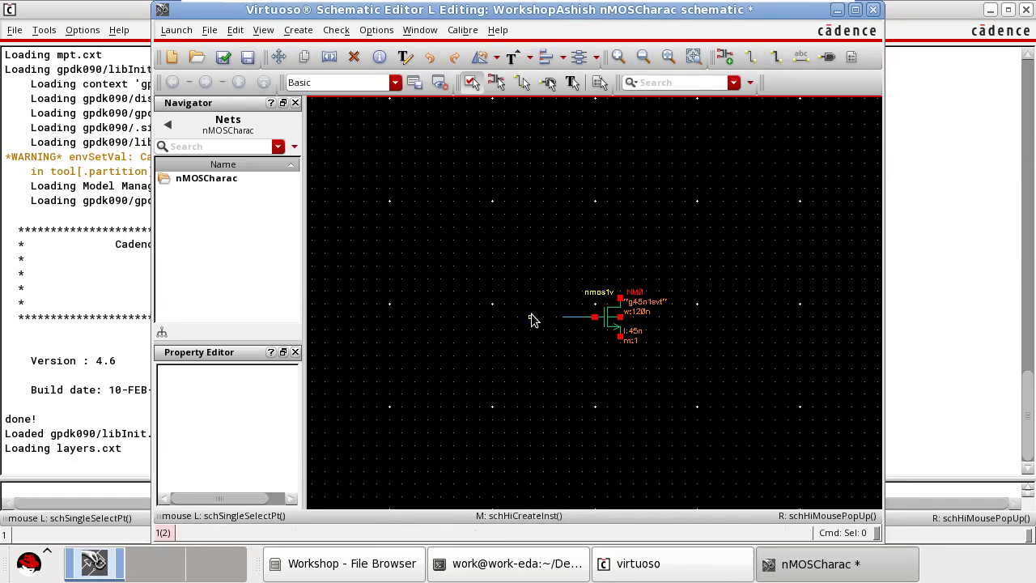
pyautogui.click(750, 57)
pyautogui.click(620, 298)
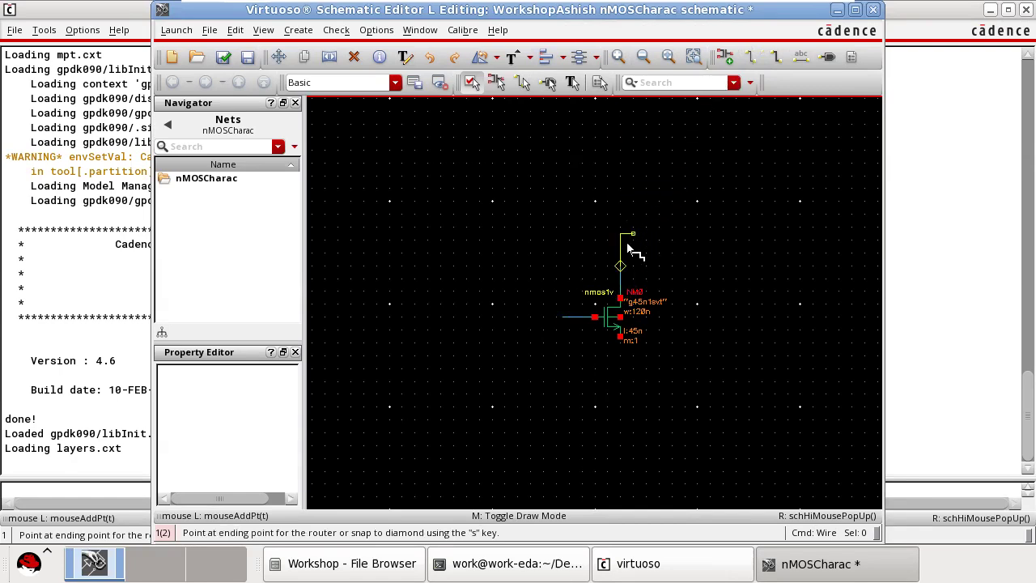
pyautogui.press('Escape')
pyautogui.click(748, 63)
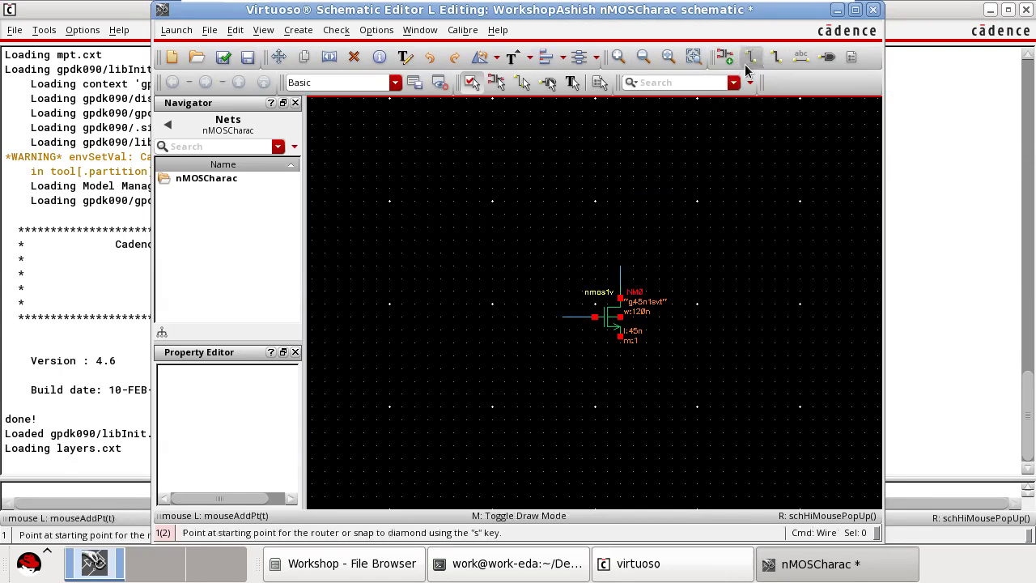
pyautogui.click(620, 337)
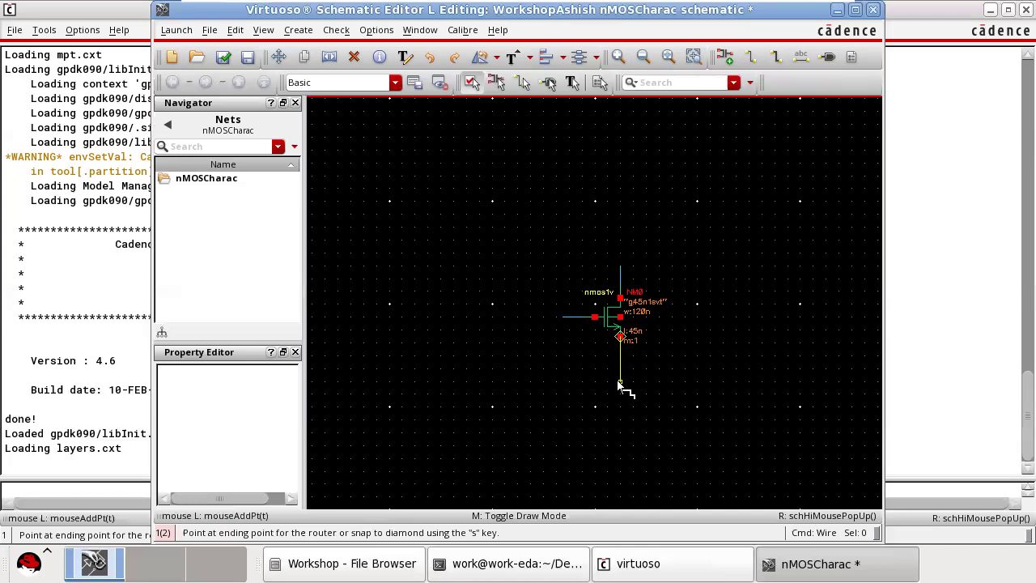
pyautogui.press('Escape')
# Examine the transistor's terminals and their attached wires up close, including the bulk and source.
pyautogui.click(750, 57)
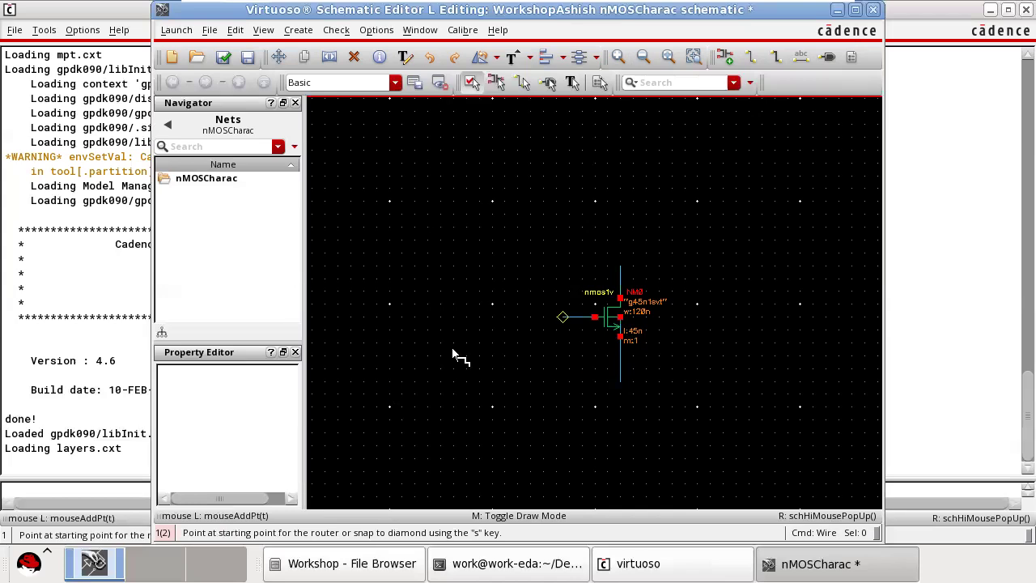
pyautogui.scroll(2, 647, 382)
pyautogui.scroll(-2, 642, 336)
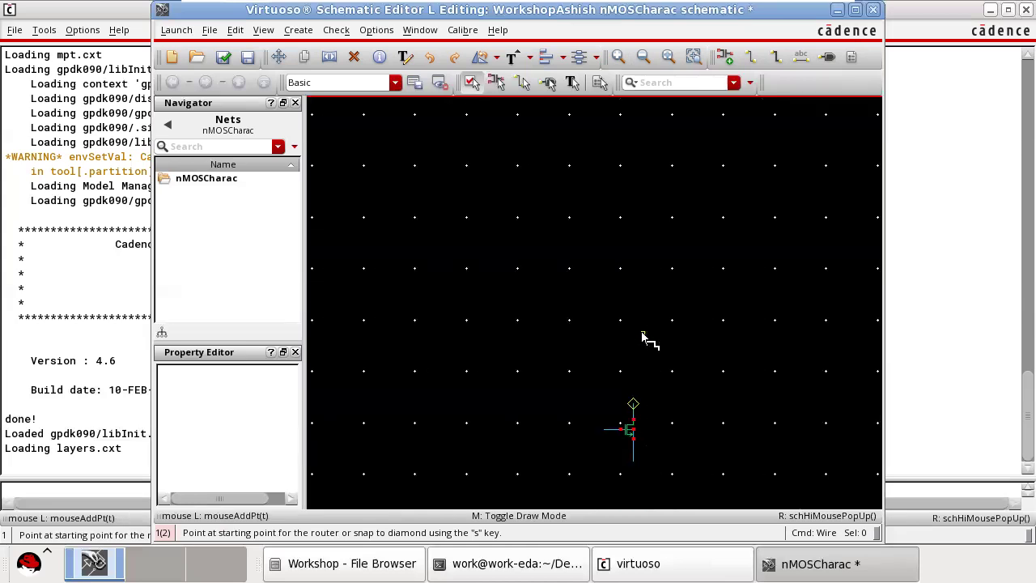
pyautogui.scroll(3, 642, 343)
pyautogui.press('Down')
pyautogui.scroll(-2, 639, 350)
pyautogui.scroll(-2, 613, 365)
pyautogui.scroll(1, 615, 365)
pyautogui.keyDown('ctrl'); pyautogui.scroll(1, 603, 366); pyautogui.keyUp('ctrl')
pyautogui.scroll(3, 603, 367)
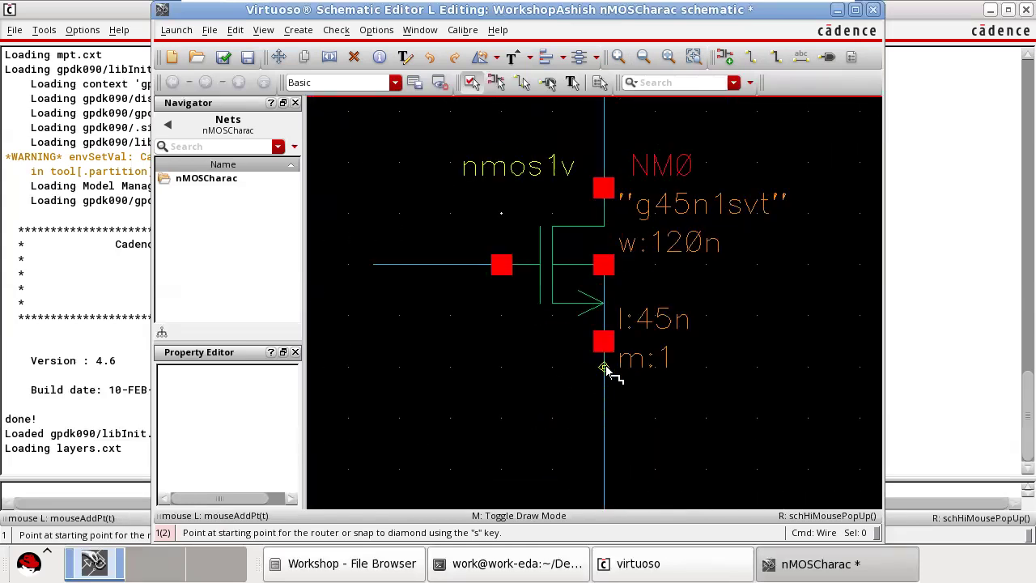
pyautogui.keyDown('ctrl'); pyautogui.scroll(-1, 605, 366); pyautogui.keyUp('ctrl')
pyautogui.scroll(-1, 607, 372)
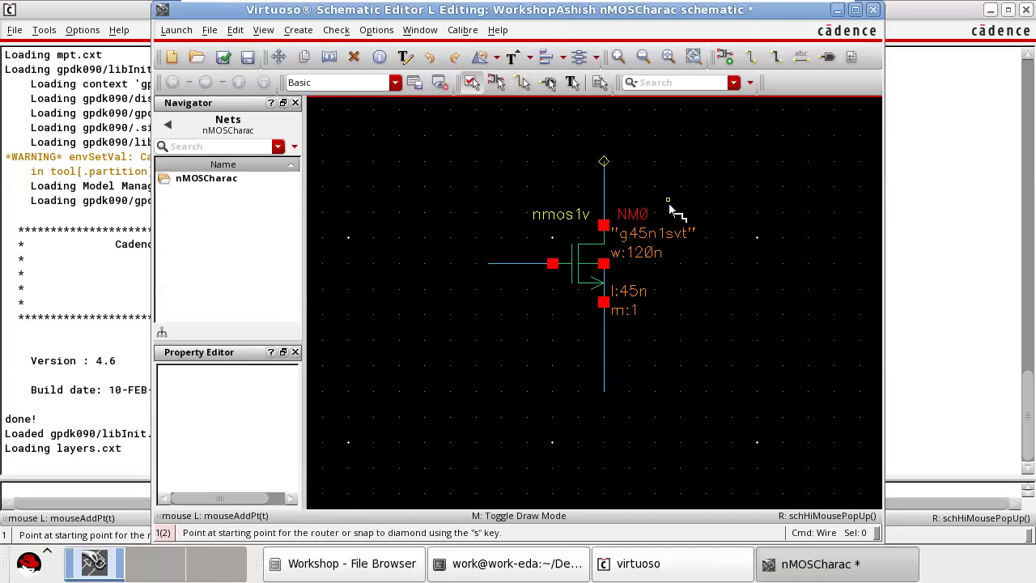
# Start adding another instance and choose the gnd cell from analogLib.
pyautogui.press('i')
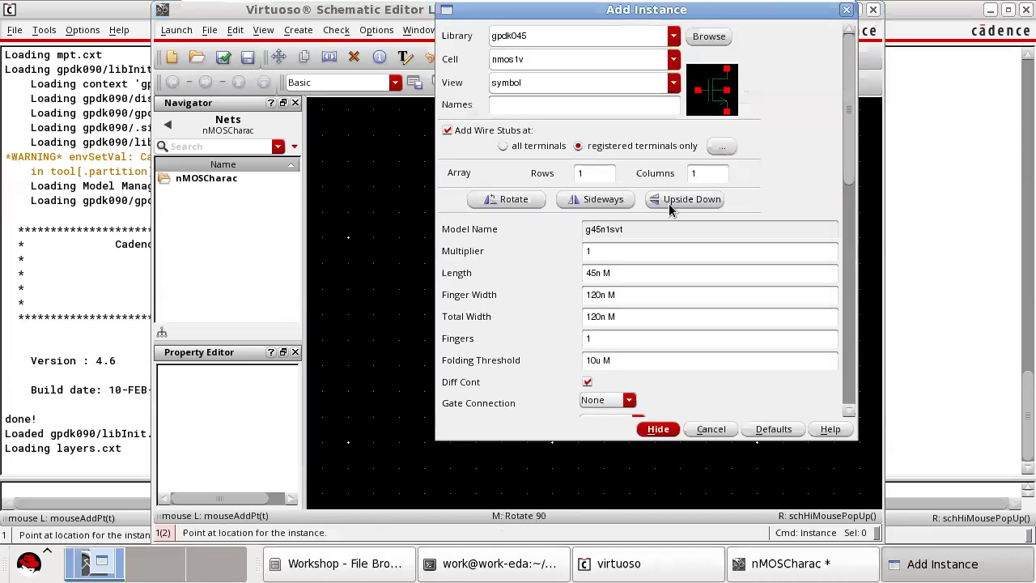
pyautogui.click(706, 38)
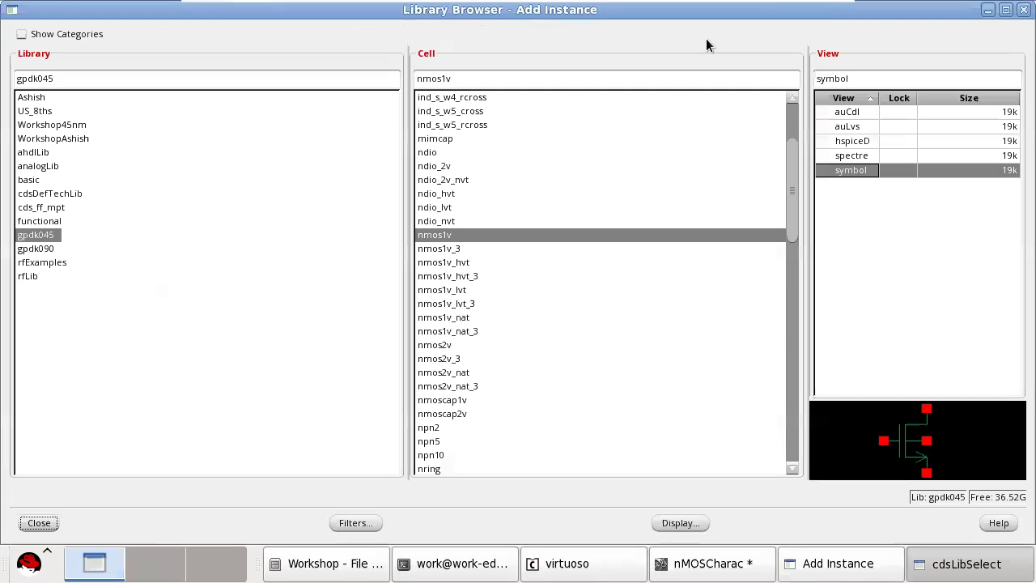
pyautogui.click(37, 165)
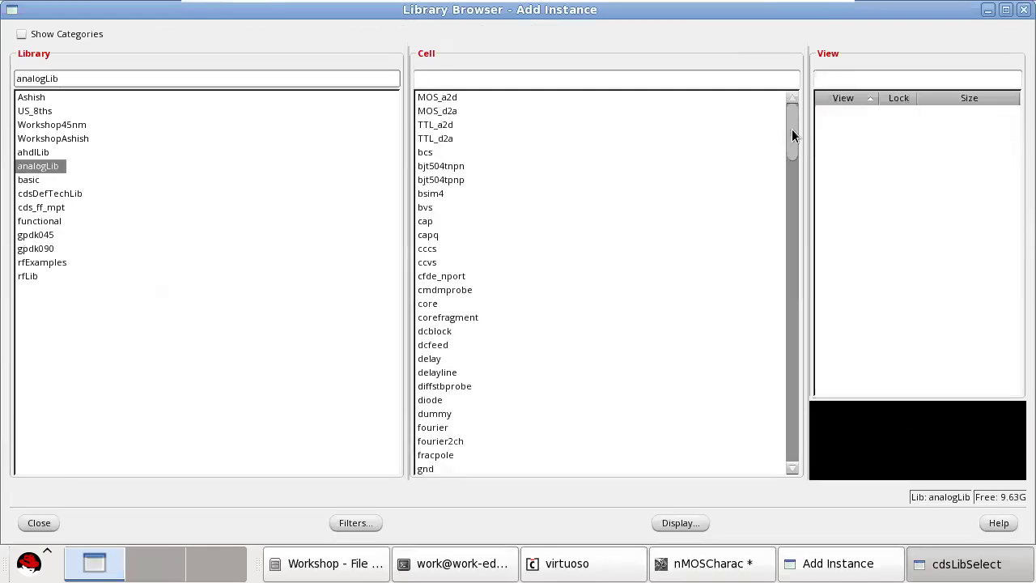
pyautogui.click(497, 75)
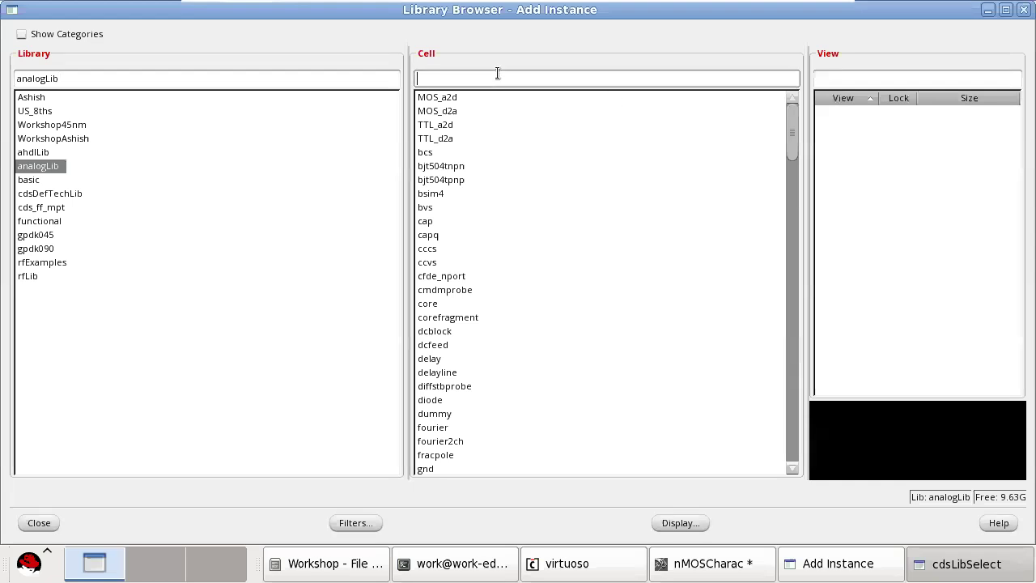
pyautogui.write('gnd')
pyautogui.click(438, 278)
pyautogui.click(438, 277)
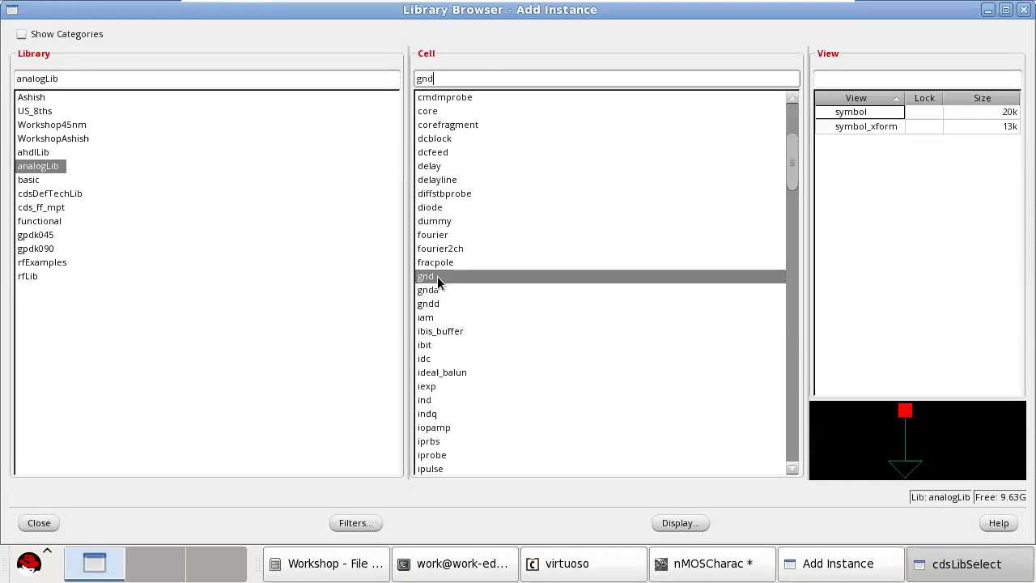
pyautogui.click(857, 115)
pyautogui.click(26, 528)
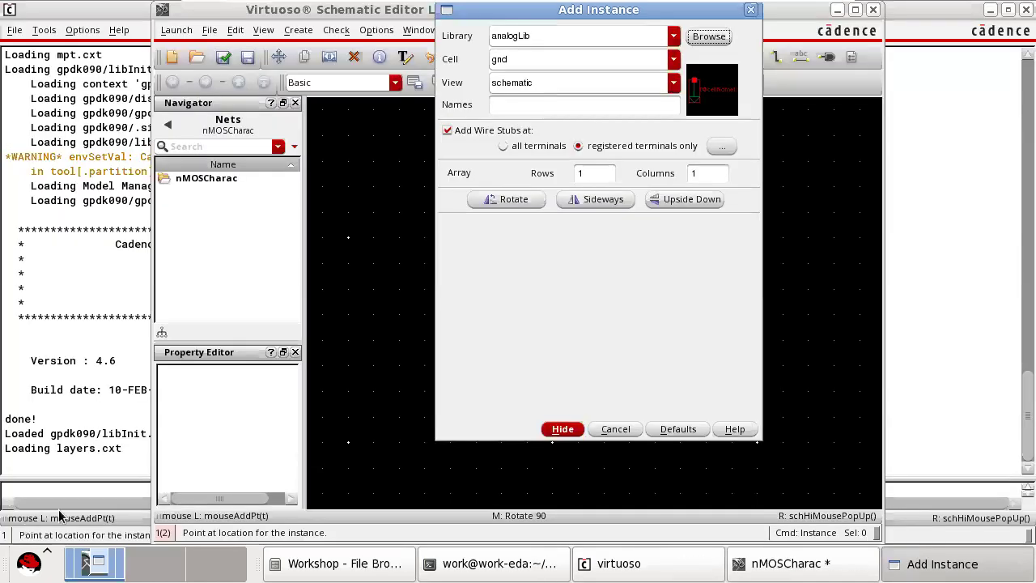
# Place the ground symbol at the lower end of the transistor's source wire.
pyautogui.click(564, 429)
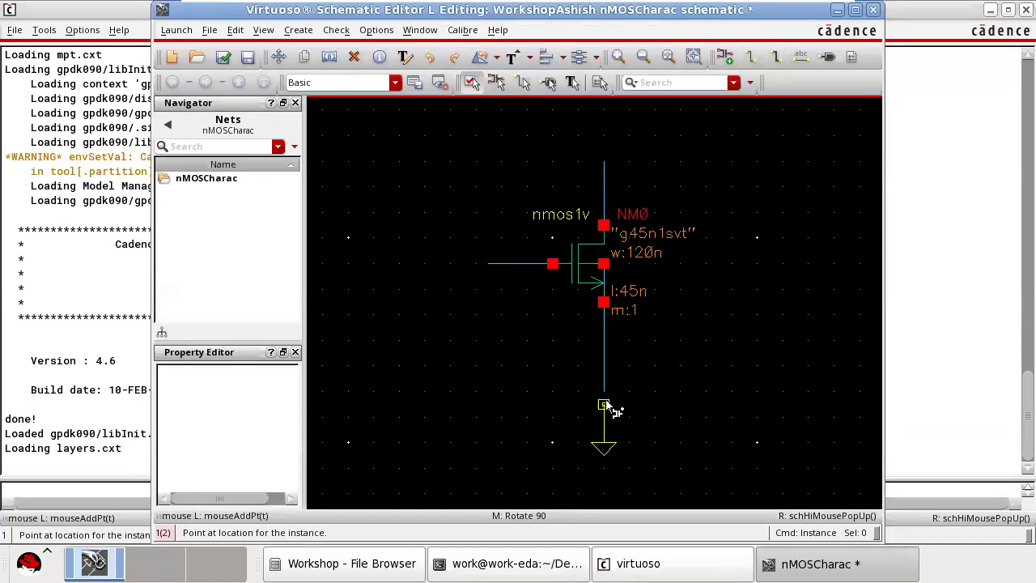
pyautogui.click(606, 393)
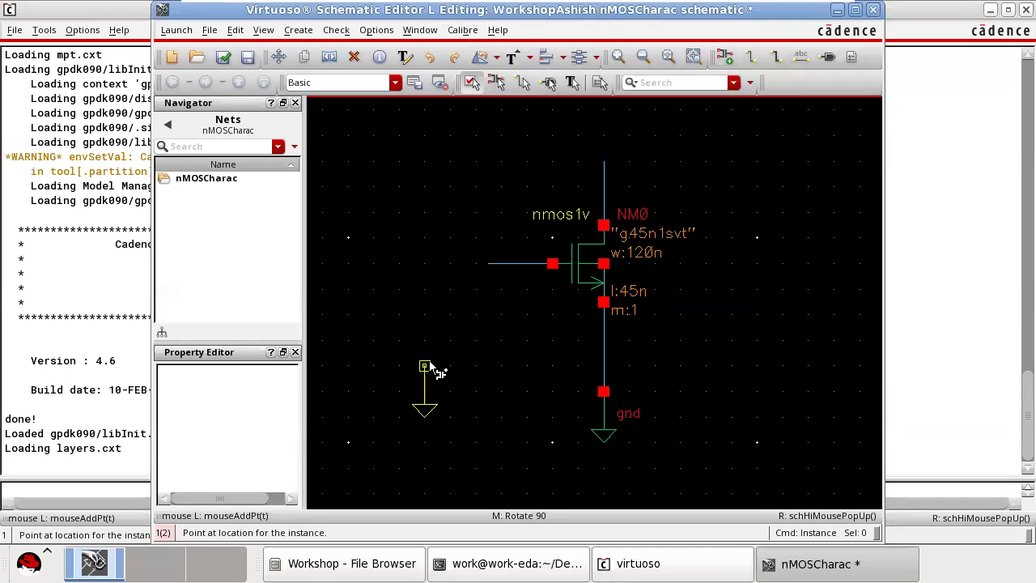
pyautogui.press('Escape')
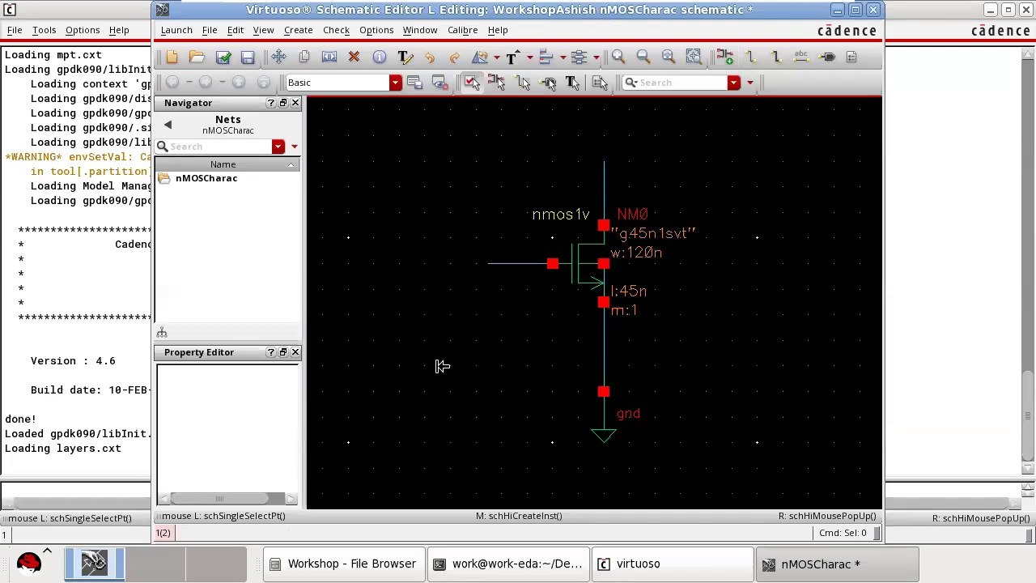
# Start adding another instance and choose the vdc cell from analogLib with its symbol view.
pyautogui.press('i')
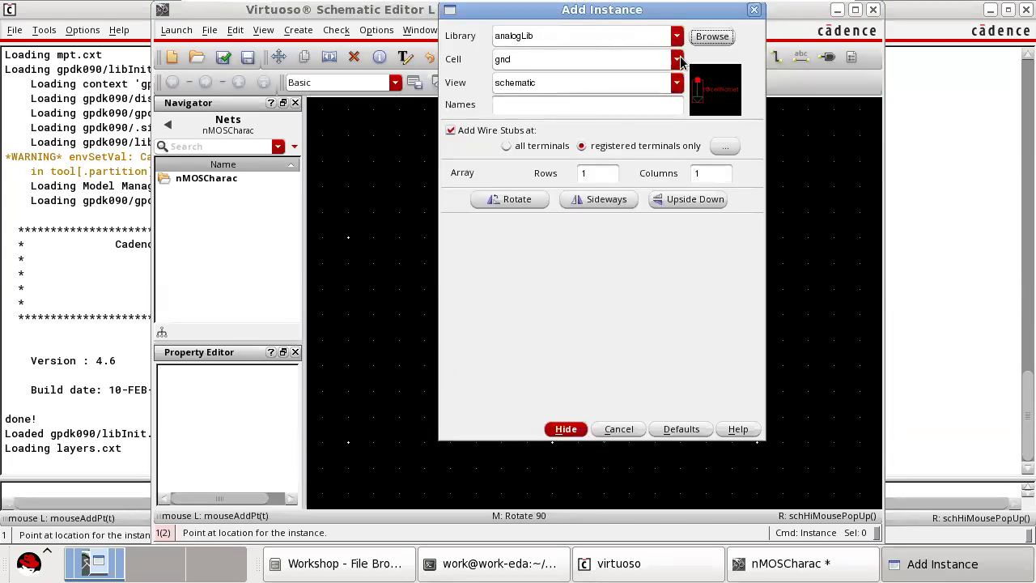
pyautogui.click(713, 36)
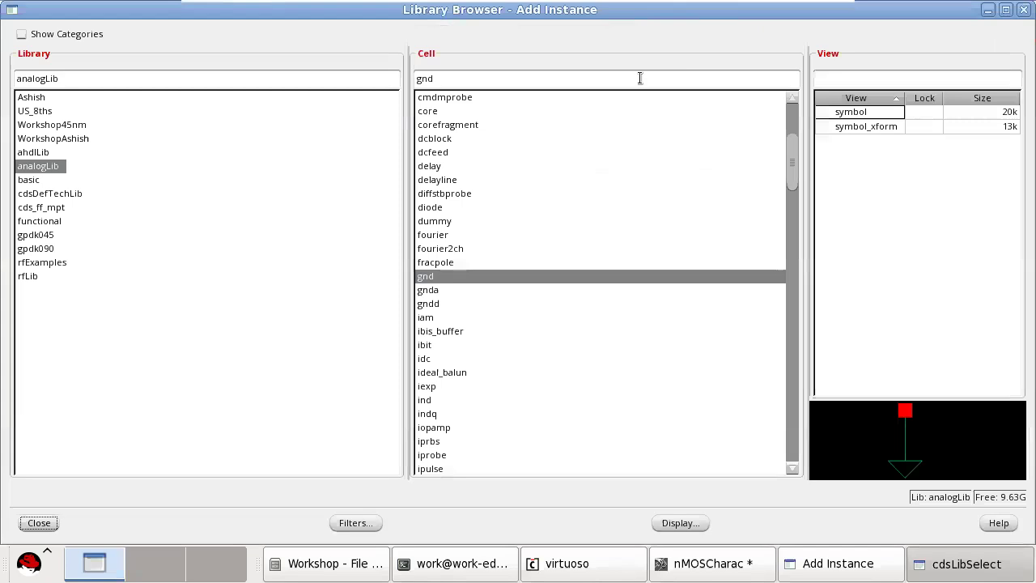
pyautogui.doubleClick(463, 77)
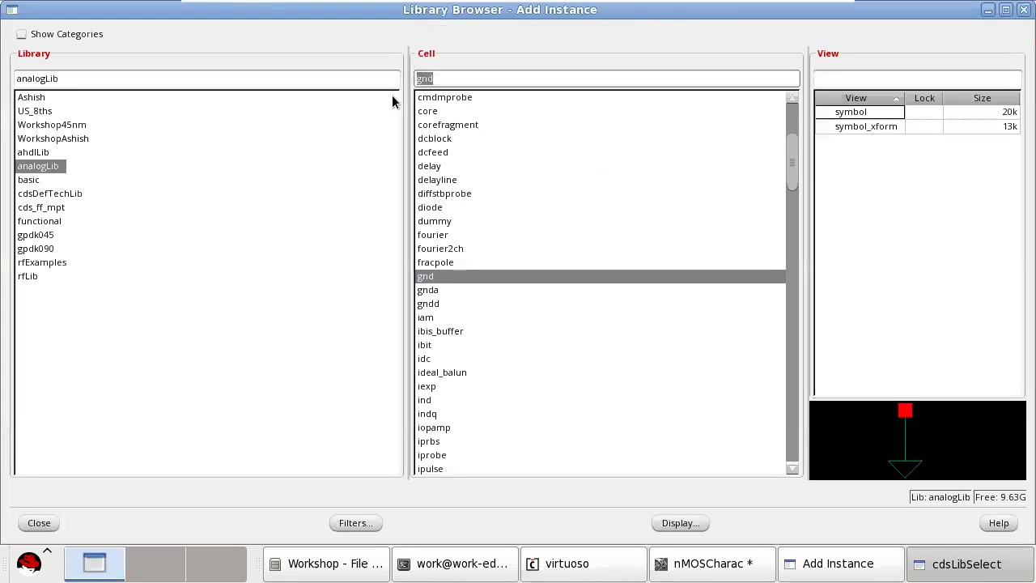
pyautogui.write('vdc')
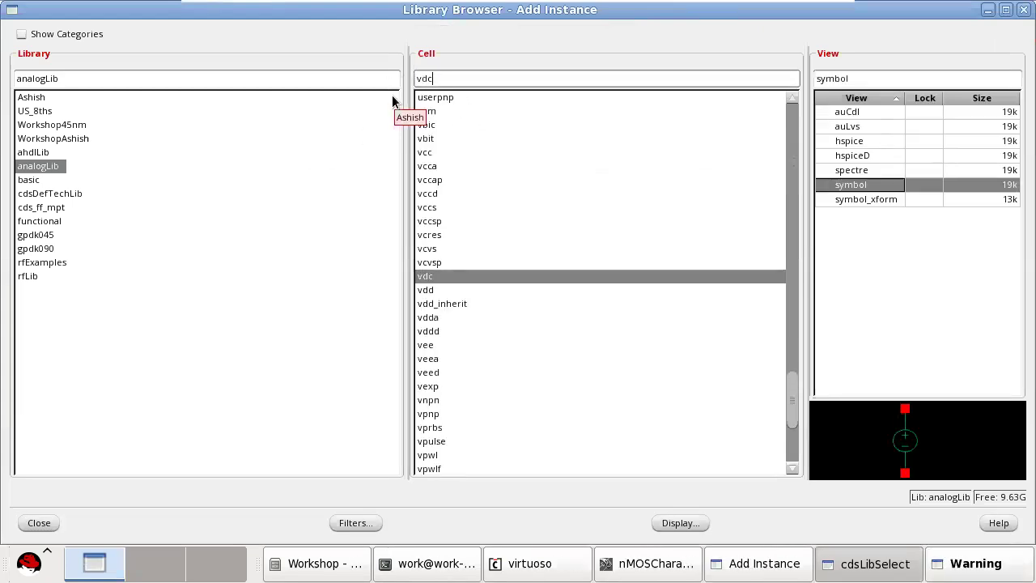
pyautogui.click(436, 276)
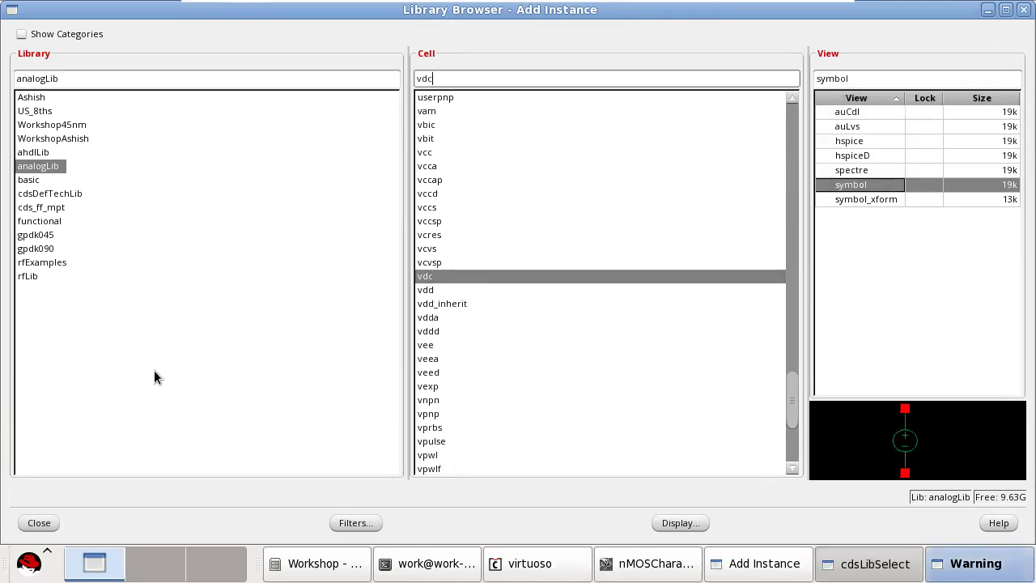
pyautogui.click(48, 523)
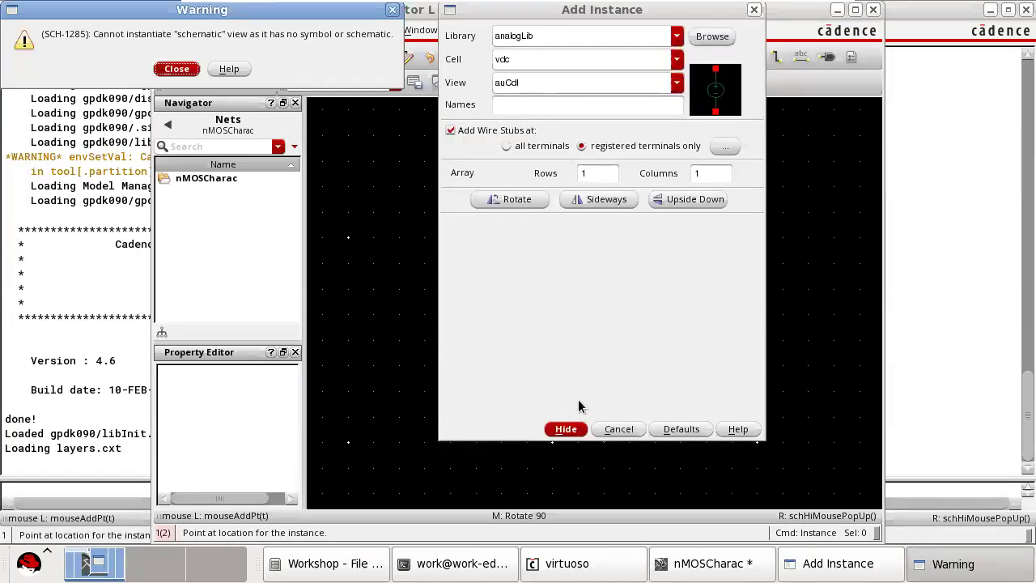
pyautogui.click(176, 69)
pyautogui.click(672, 84)
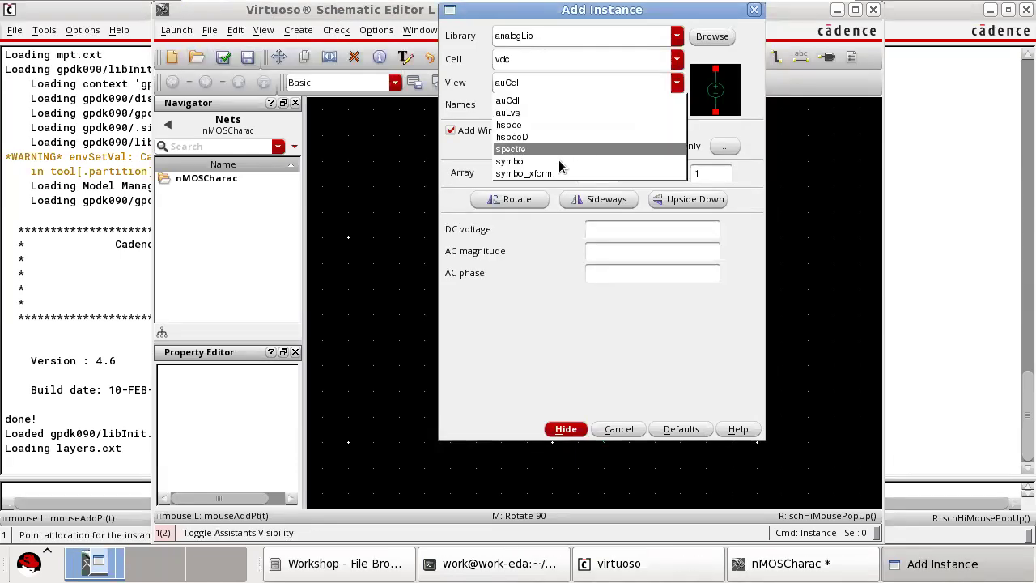
pyautogui.click(538, 149)
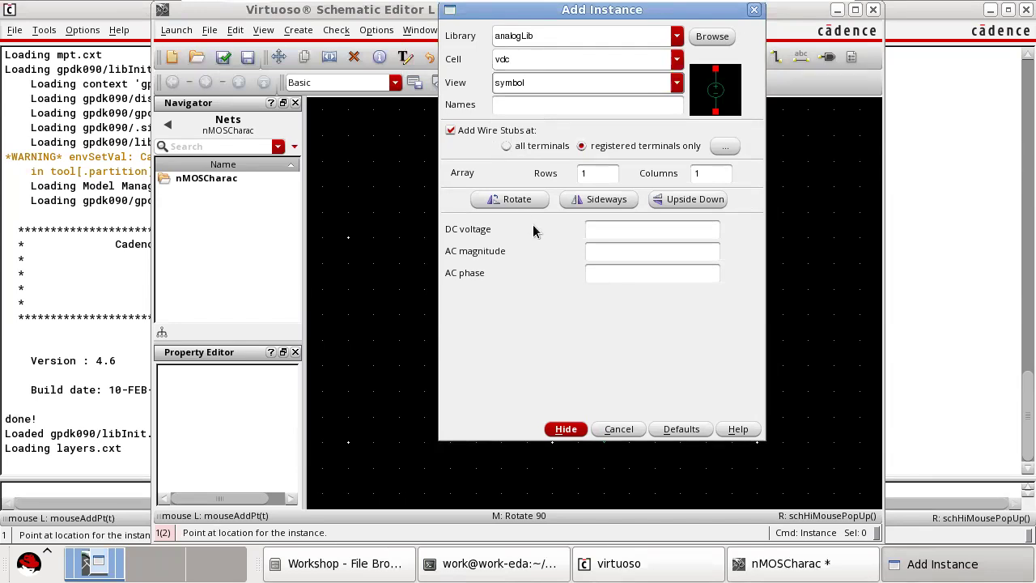
pyautogui.click(602, 231)
pyautogui.write('0.6')
pyautogui.click(527, 266)
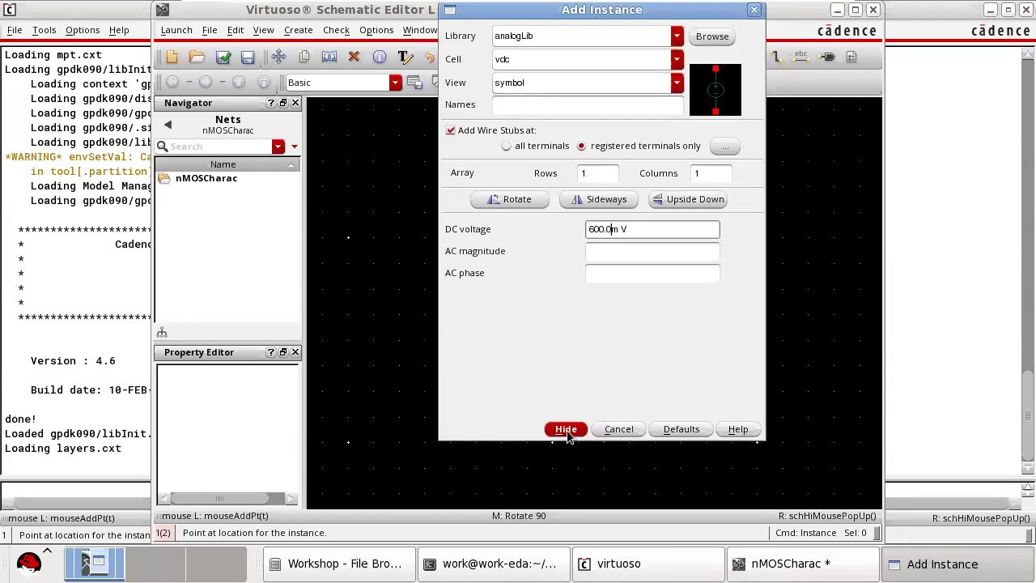
# Set the vdc source's DC voltage to 0.8 V and place it at the free end of the gate wire.
pyautogui.press('BackSpace')
pyautogui.press('BackSpace')
pyautogui.press('BackSpace')
pyautogui.moveTo(631, 229); pyautogui.dragTo(547, 229)
pyautogui.press('BackSpace')
pyautogui.write('0.8')
pyautogui.press('Tab')
pyautogui.click(566, 429)
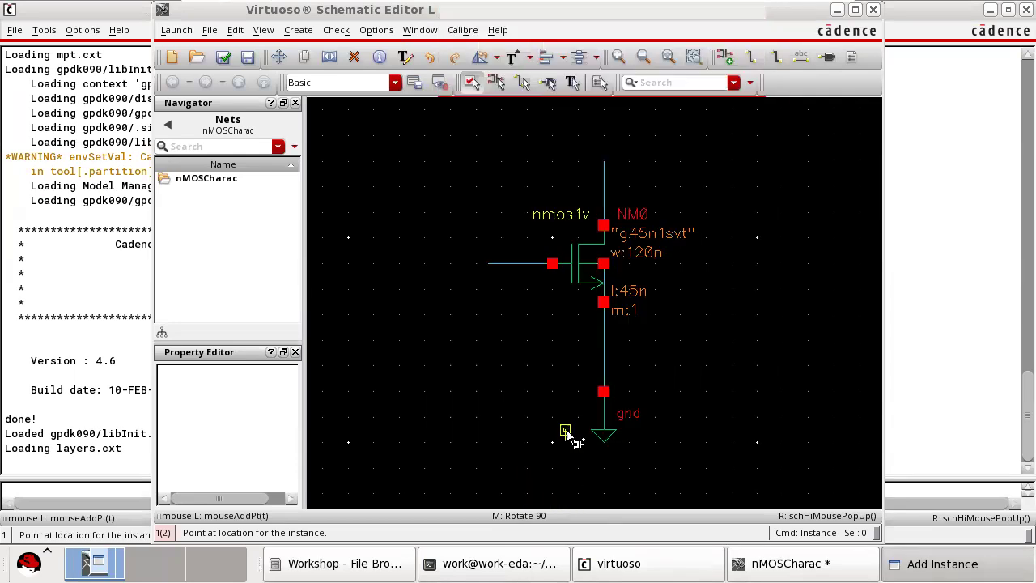
pyautogui.click(491, 265)
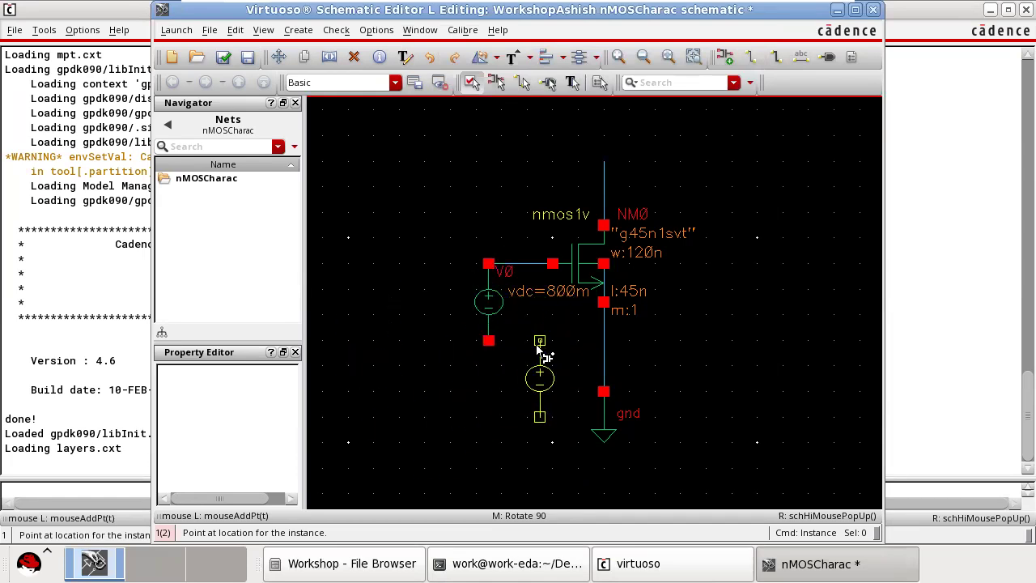
pyautogui.press('Escape')
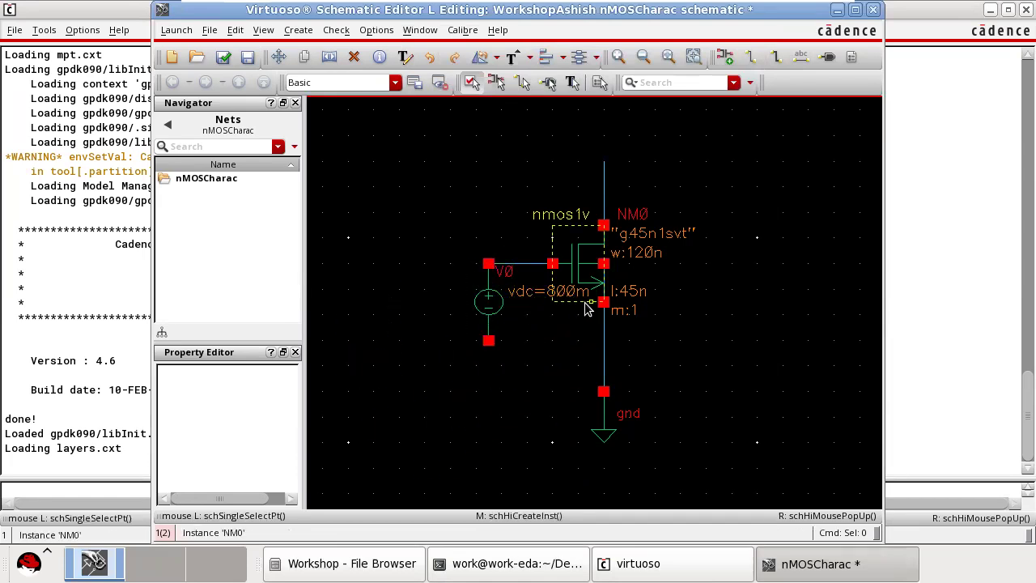
# Copy the ground symbol from the transistor's source wire onto the lower terminal of the gate voltage source.
pyautogui.click(605, 441)
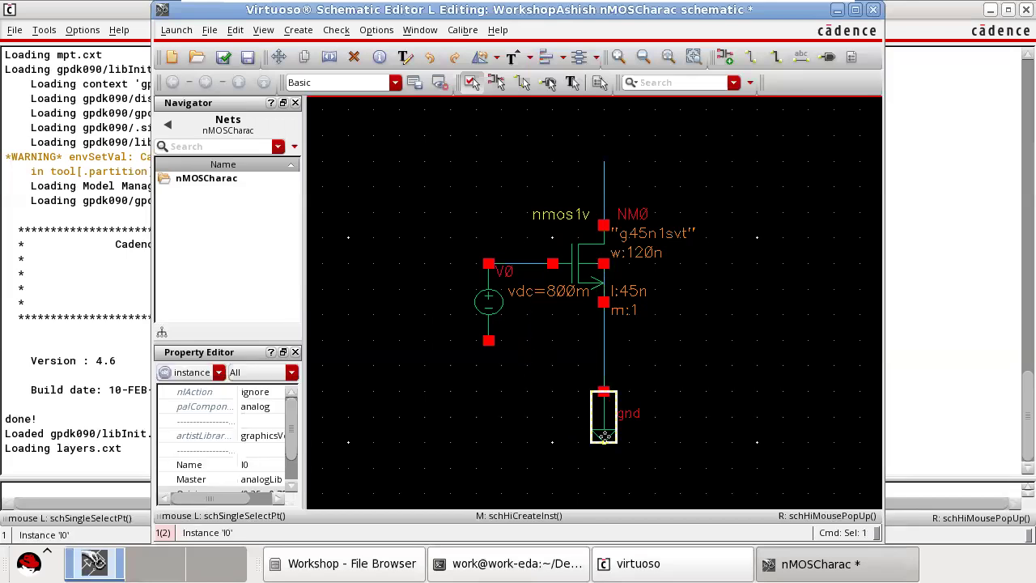
pyautogui.press('c')
pyautogui.click(608, 441)
pyautogui.click(494, 384)
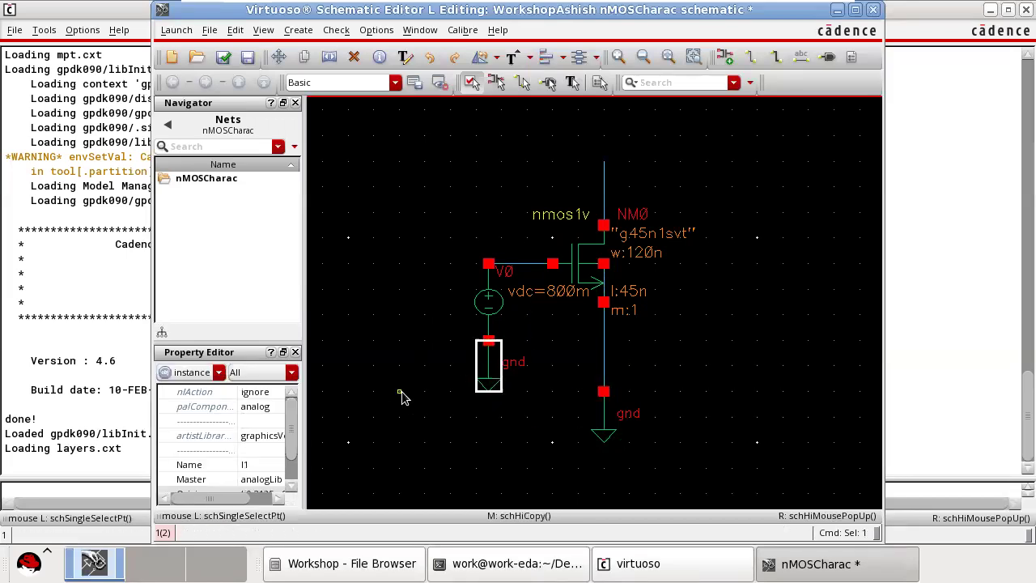
pyautogui.click(399, 385)
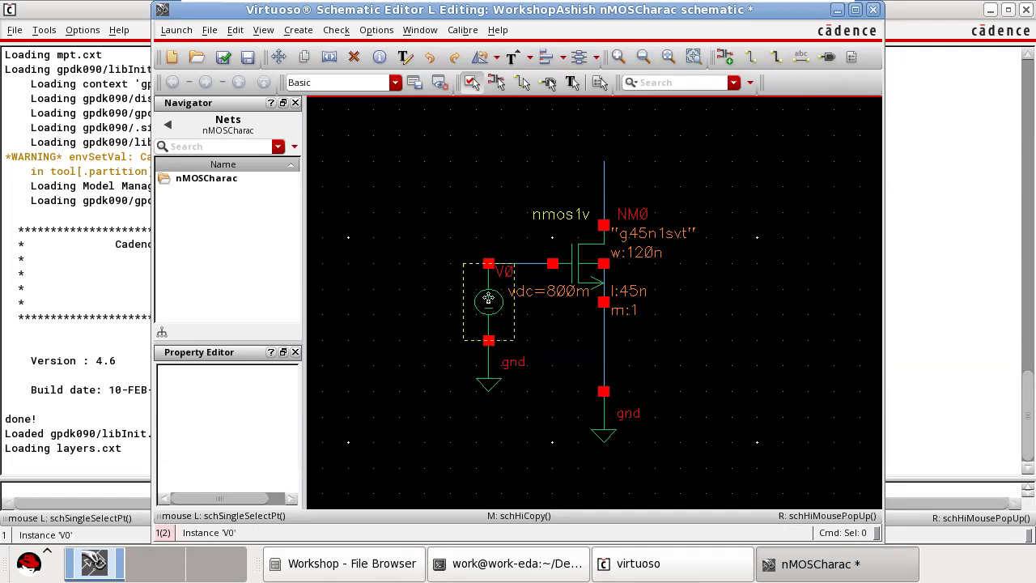
# Copy the gate voltage source, rotate the copy 90 degrees and place it at the upper end of the drain wire.
pyautogui.click(487, 302)
pyautogui.press('c')
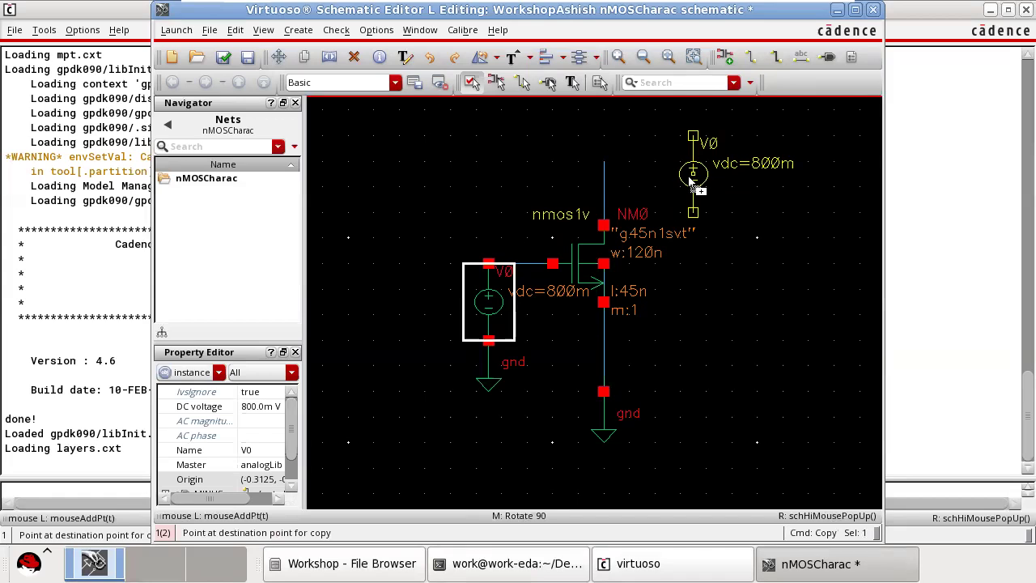
pyautogui.middleClick(690, 181)
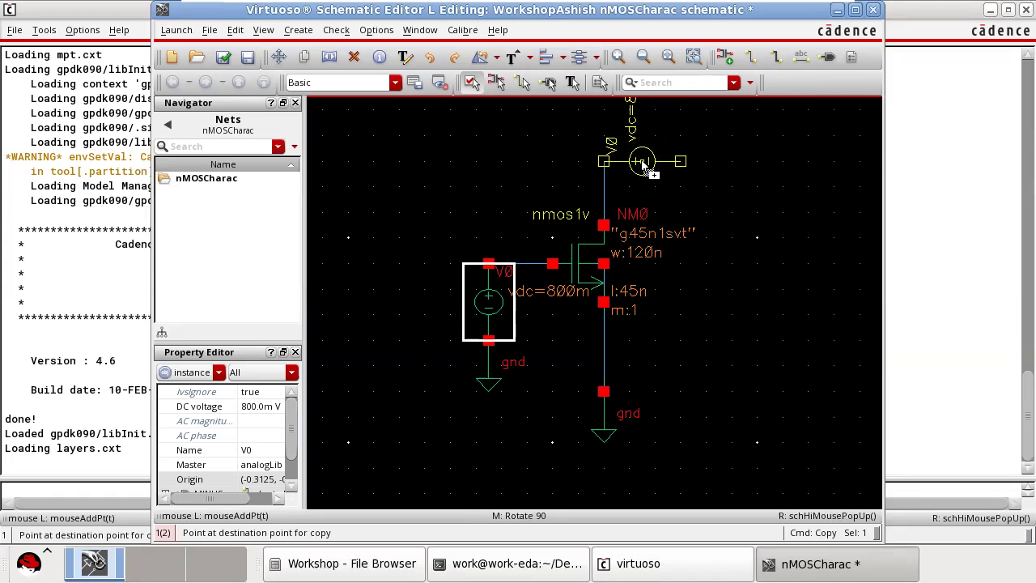
pyautogui.click(643, 164)
# Copy the ground symbol, rotate it 90 degrees and attach it to the free terminal of the drain voltage source.
pyautogui.click(603, 443)
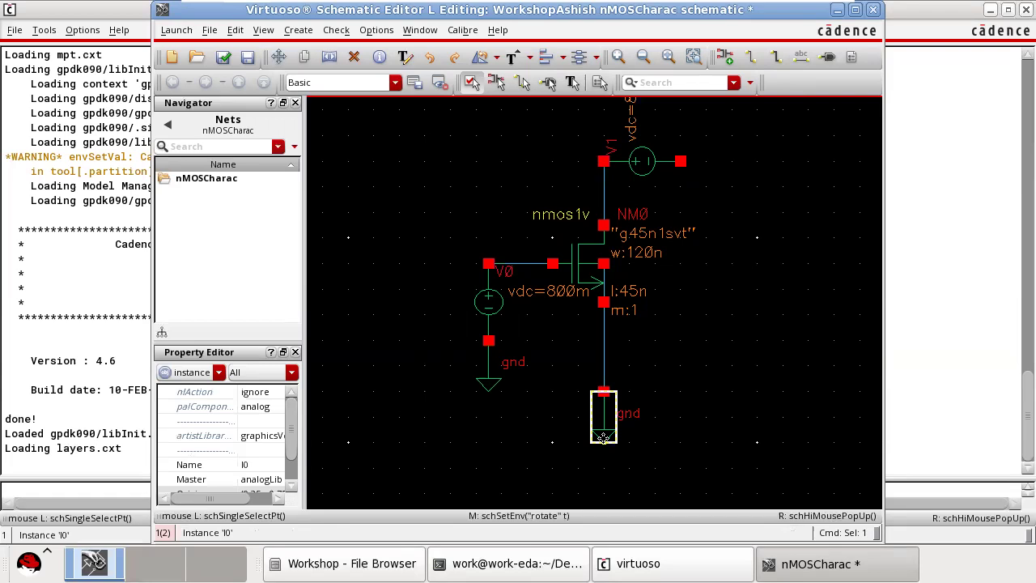
pyautogui.press('c')
pyautogui.click(605, 437)
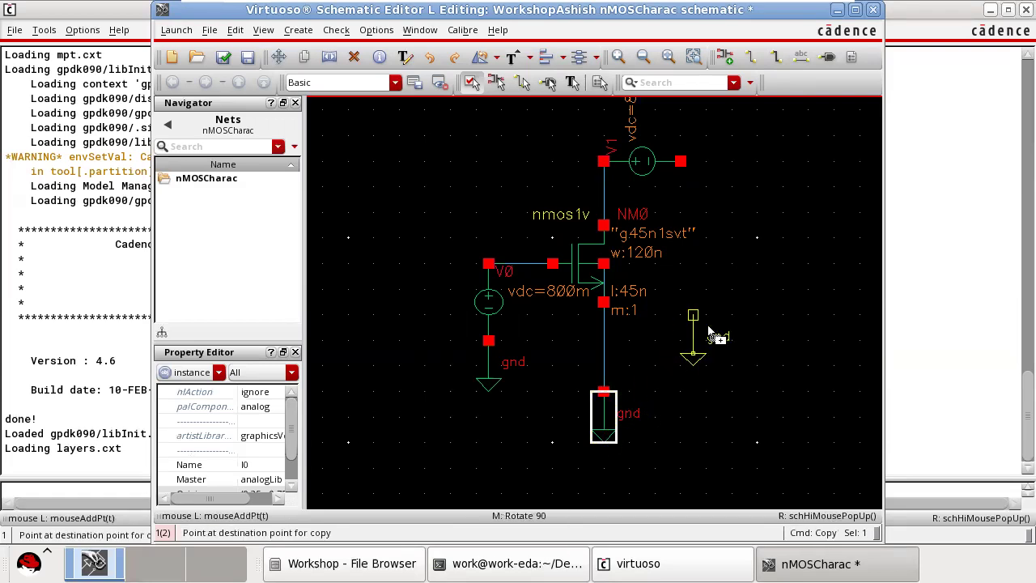
pyautogui.middleClick(746, 253)
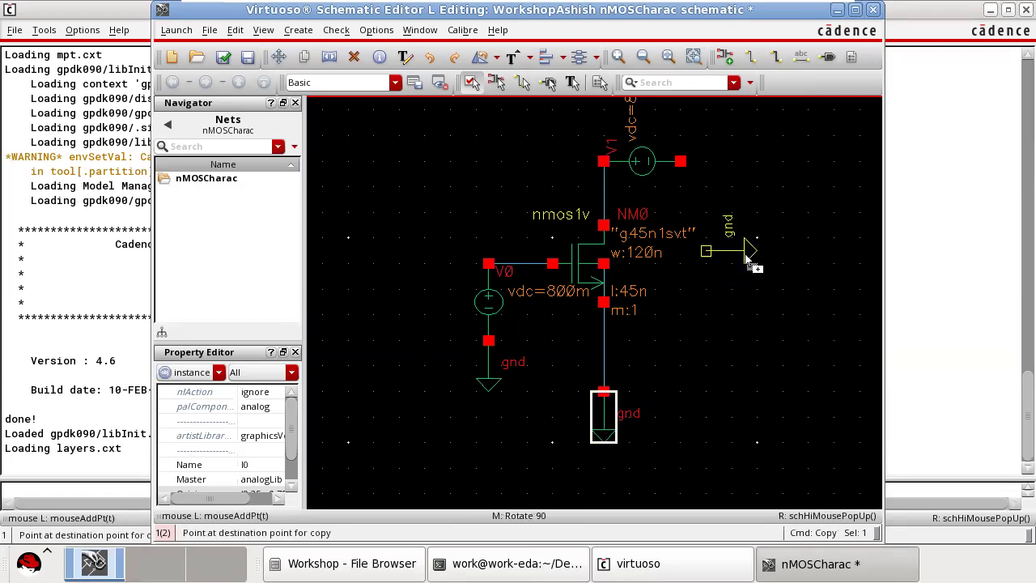
pyautogui.click(720, 163)
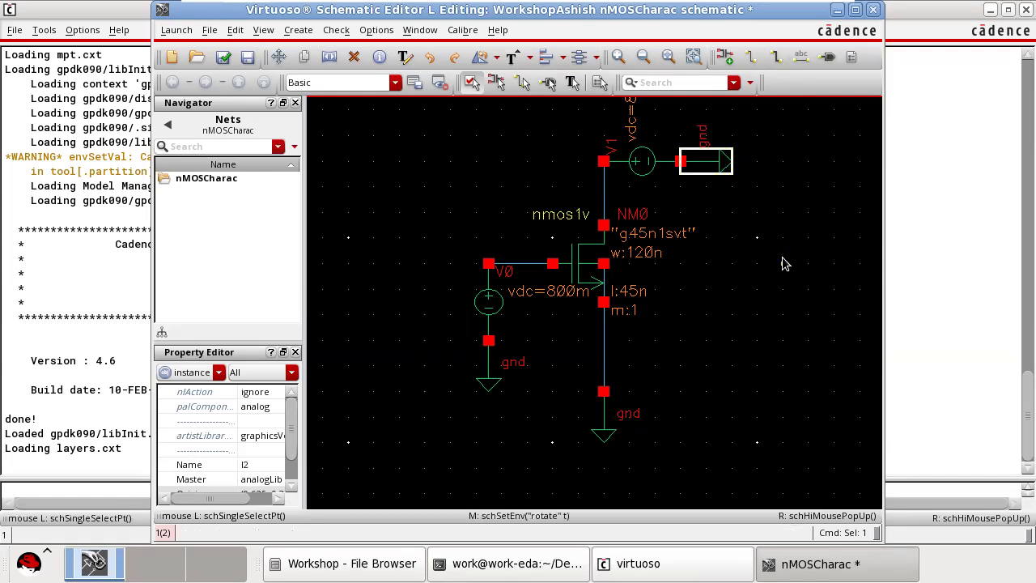
pyautogui.click(781, 267)
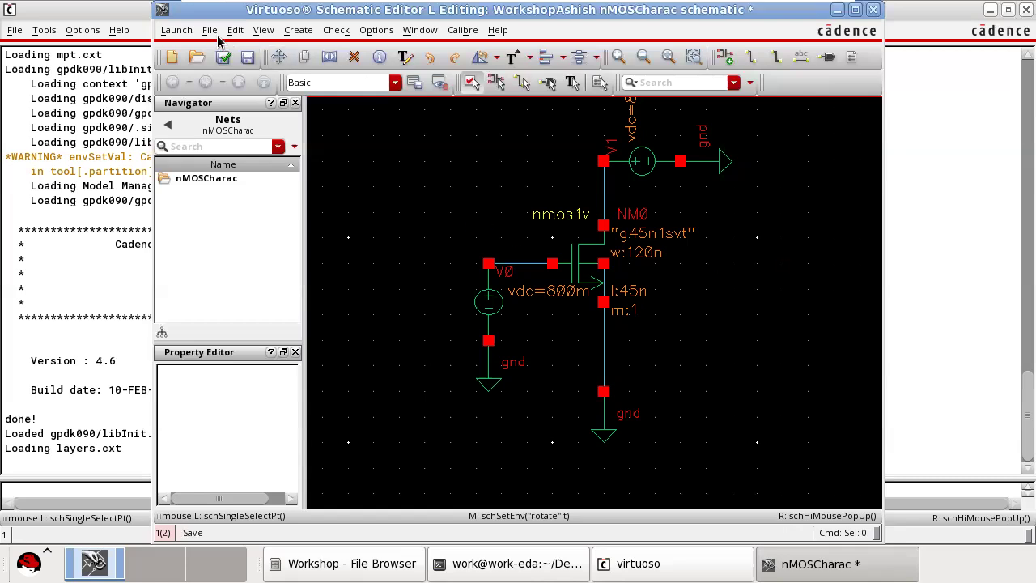
# Launch ADE L for the nMOSCharac schematic, then move and resize its window so more of the circuit is visible.
pyautogui.click(178, 30)
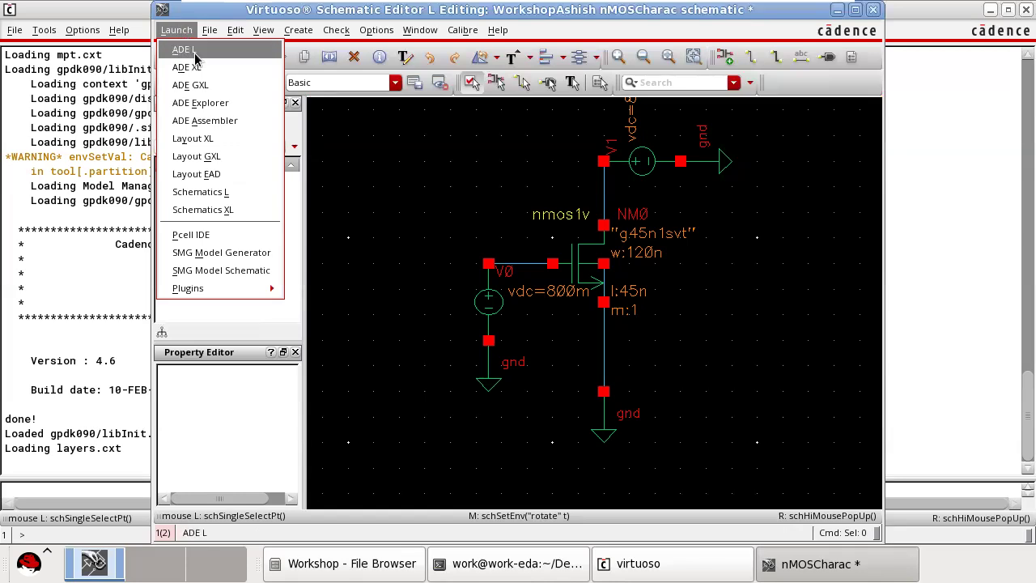
pyautogui.click(194, 53)
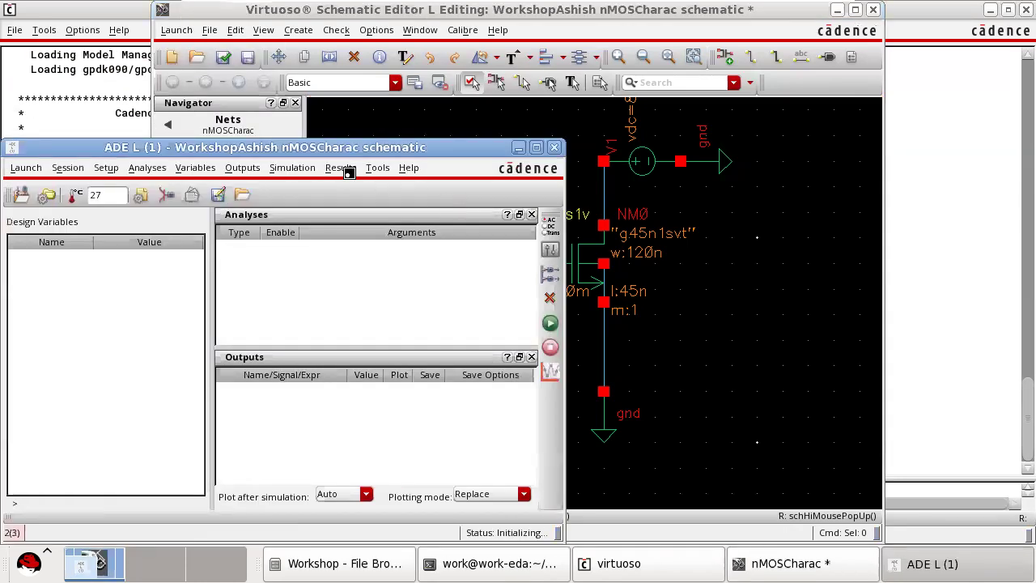
pyautogui.moveTo(320, 152); pyautogui.dragTo(335, 73)
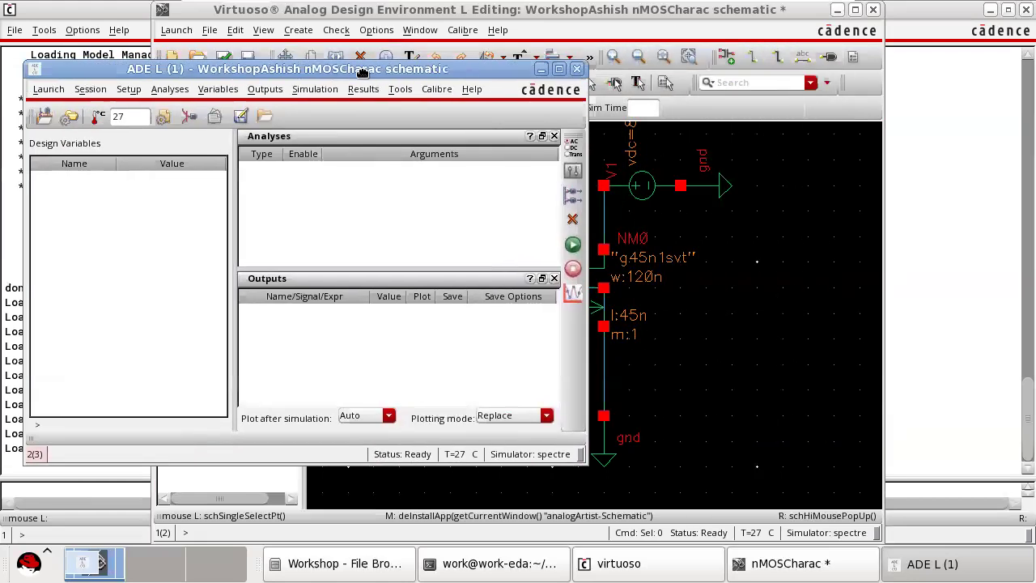
pyautogui.moveTo(577, 152); pyautogui.dragTo(380, 152)
pyautogui.moveTo(268, 65); pyautogui.dragTo(336, 86)
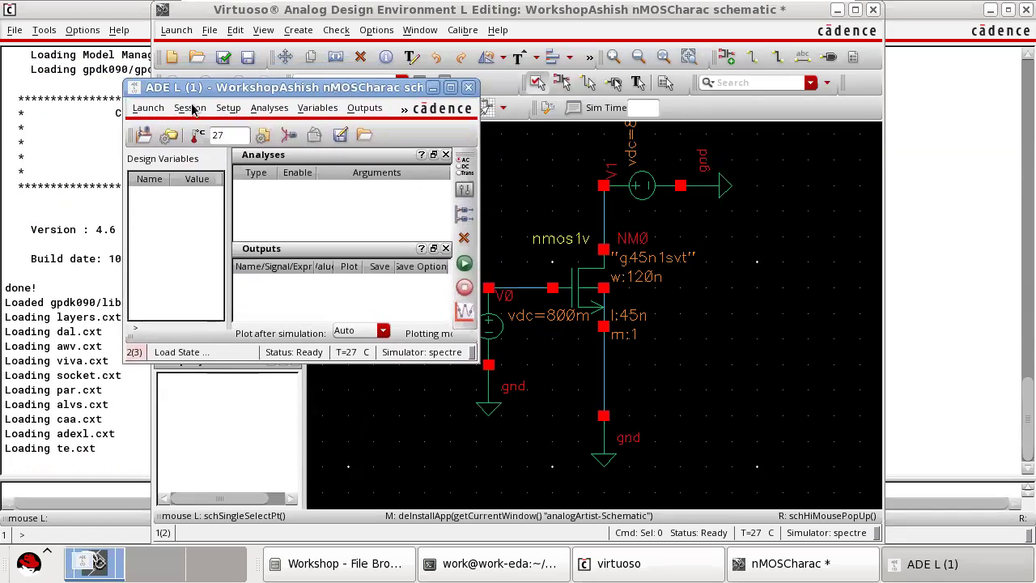
pyautogui.moveTo(479, 118); pyautogui.dragTo(563, 116)
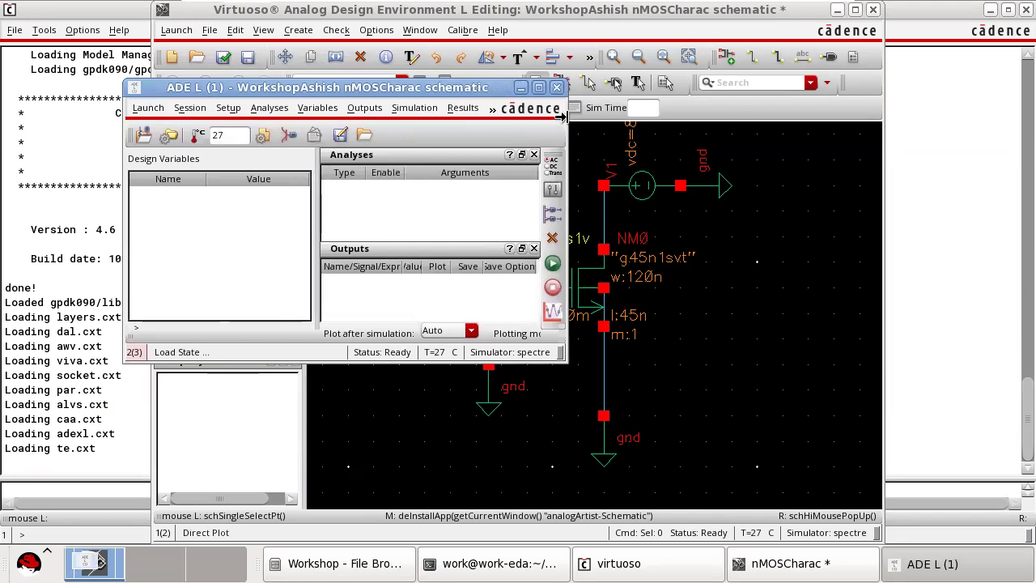
# Start choosing the outputs to be plotted by selecting them on the design.
pyautogui.click(363, 108)
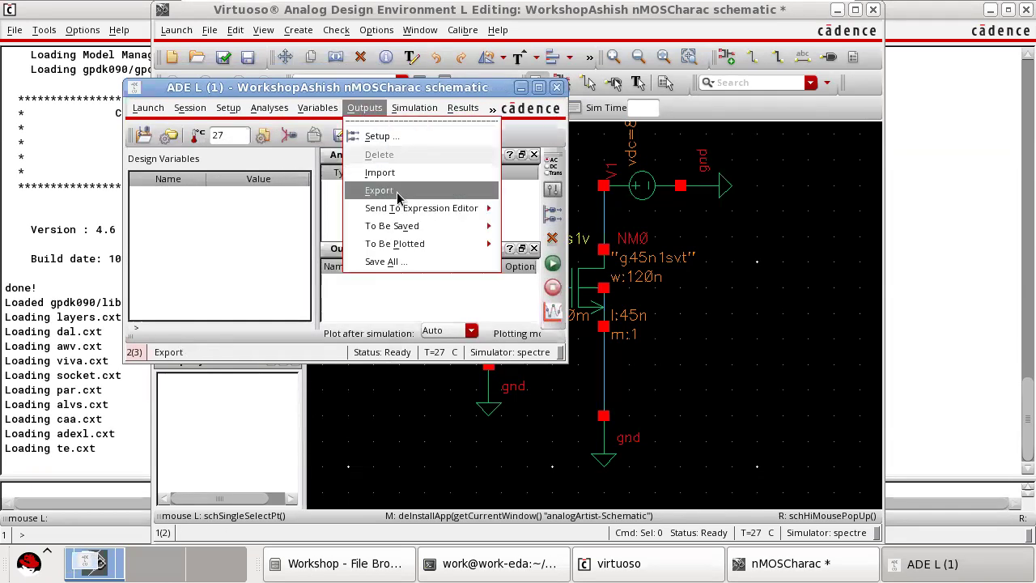
pyautogui.moveTo(415, 245)
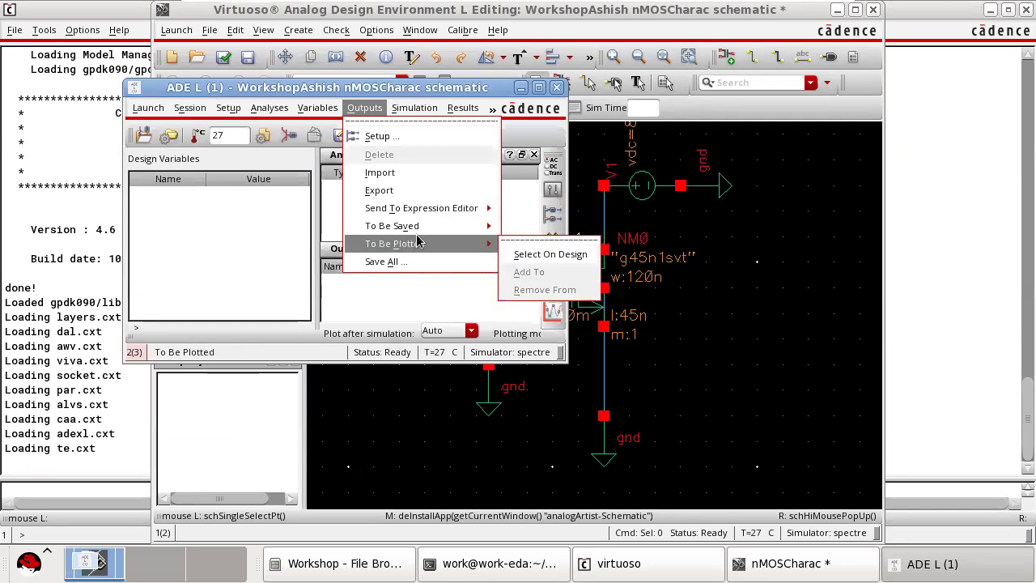
pyautogui.click(538, 256)
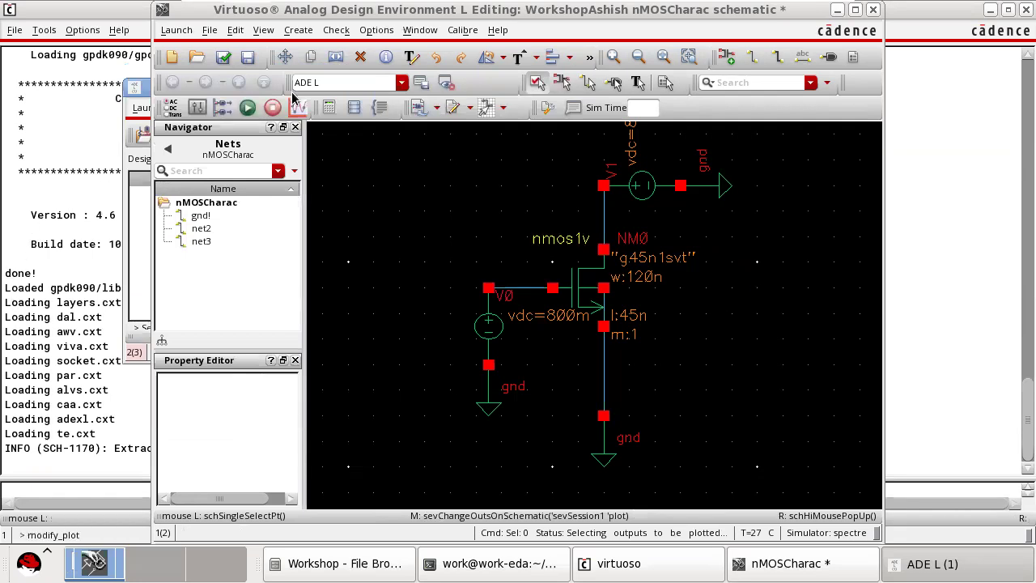
pyautogui.moveTo(534, 8)
pyautogui.moveTo(613, 226); pyautogui.dragTo(615, 230)
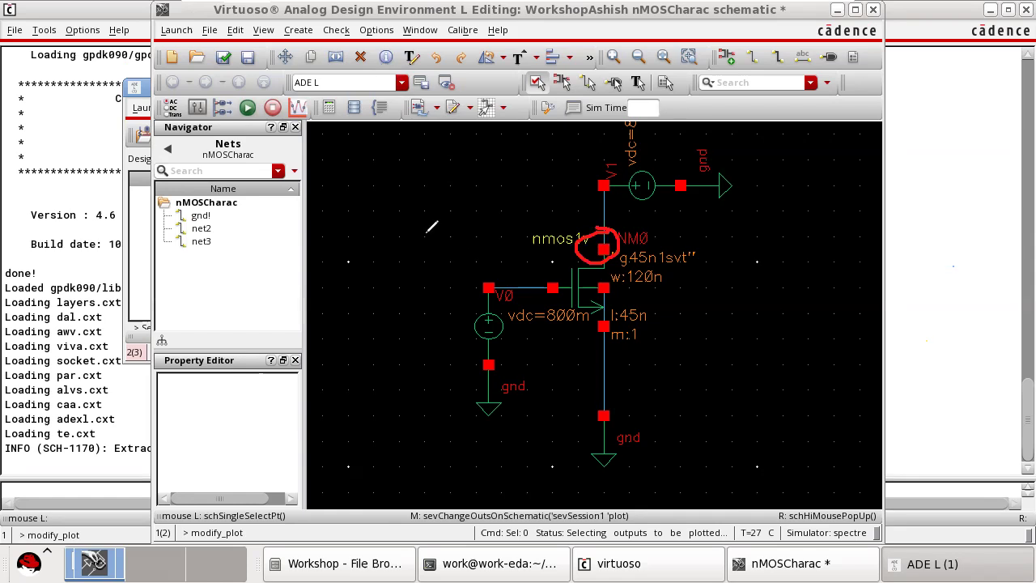
pyautogui.moveTo(349, 159)
pyautogui.mouseDown()
pyautogui.moveTo(362, 247)
pyautogui.moveTo(406, 275)
pyautogui.moveTo(506, 270)
pyautogui.mouseUp()
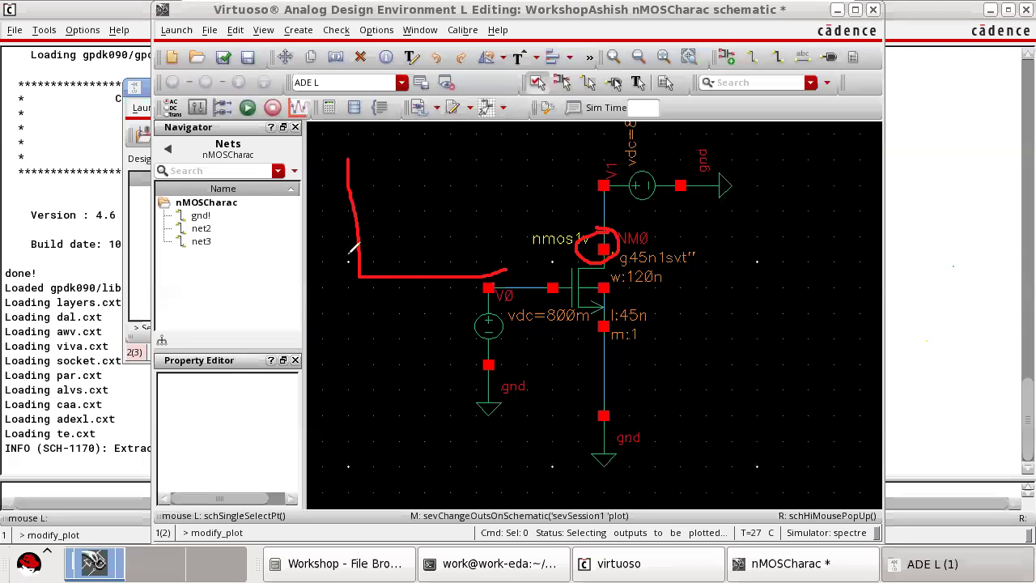
pyautogui.moveTo(361, 271)
pyautogui.mouseDown()
pyautogui.moveTo(390, 204)
pyautogui.moveTo(495, 171)
pyautogui.moveTo(519, 176)
pyautogui.mouseUp()
pyautogui.moveTo(359, 336)
pyautogui.mouseDown()
pyautogui.moveTo(364, 412)
pyautogui.moveTo(535, 432)
pyautogui.mouseUp()
pyautogui.moveTo(368, 437)
pyautogui.mouseDown()
pyautogui.moveTo(445, 404)
pyautogui.moveTo(489, 316)
pyautogui.moveTo(490, 283)
pyautogui.mouseUp()
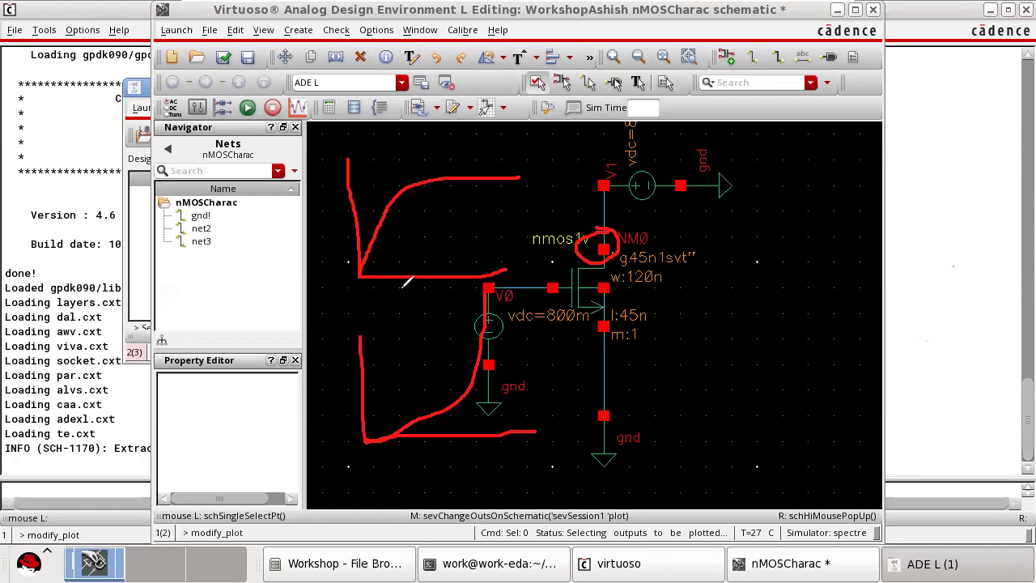
pyautogui.moveTo(411, 302); pyautogui.dragTo(442, 318)
pyautogui.moveTo(475, 322)
pyautogui.mouseDown()
pyautogui.moveTo(406, 284)
pyautogui.moveTo(387, 290)
pyautogui.moveTo(398, 308)
pyautogui.mouseUp()
pyautogui.moveTo(328, 203)
pyautogui.mouseDown()
pyautogui.moveTo(329, 219)
pyautogui.moveTo(343, 220)
pyautogui.mouseUp()
pyautogui.click(325, 188)
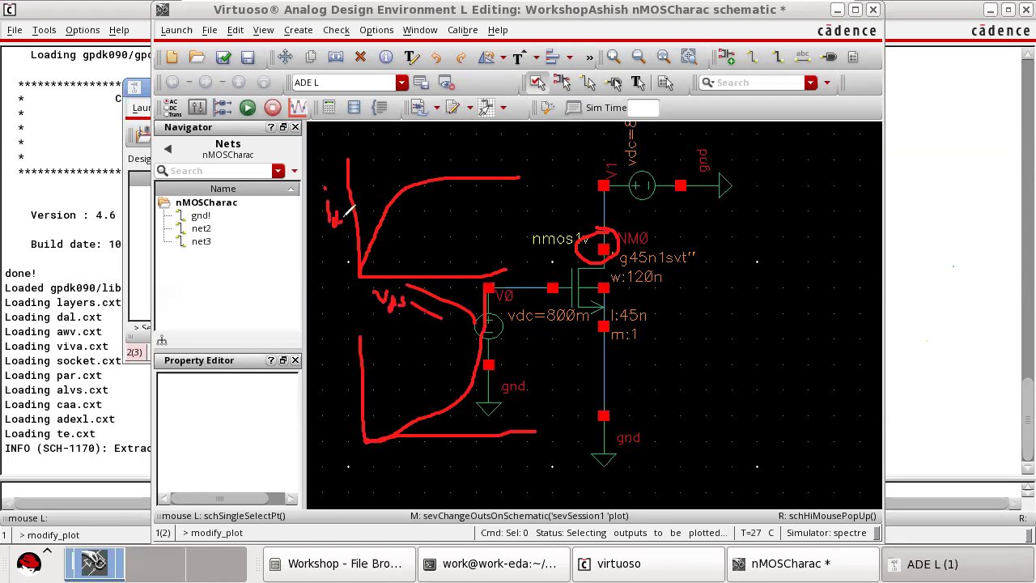
pyautogui.moveTo(420, 444)
pyautogui.mouseDown()
pyautogui.moveTo(451, 462)
pyautogui.moveTo(443, 479)
pyautogui.moveTo(455, 475)
pyautogui.mouseUp()
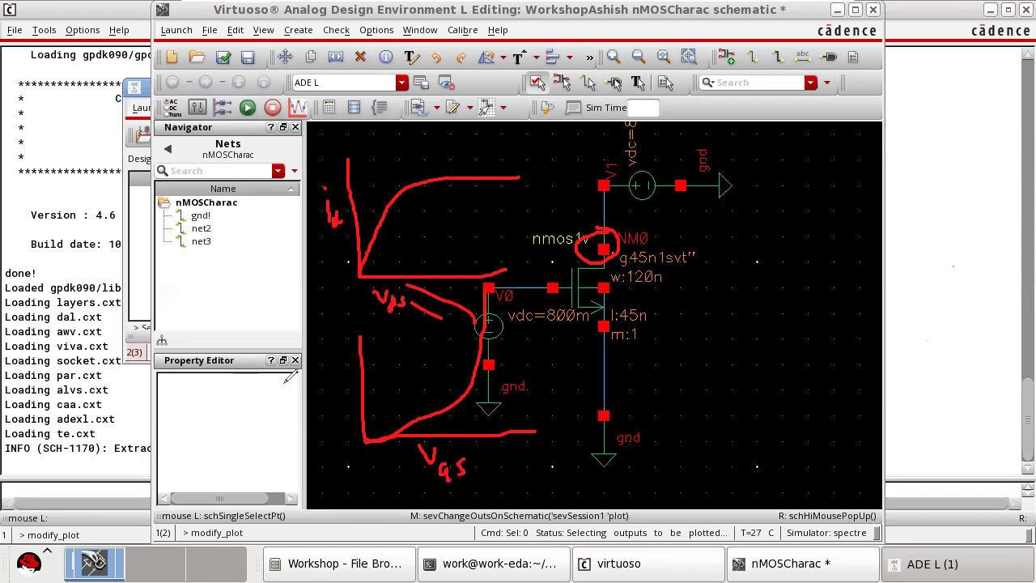
pyautogui.moveTo(325, 379)
pyautogui.mouseDown()
pyautogui.moveTo(334, 389)
pyautogui.moveTo(330, 372)
pyautogui.mouseUp()
pyautogui.moveTo(324, 410)
pyautogui.mouseDown()
pyautogui.moveTo(358, 385)
pyautogui.moveTo(353, 392)
pyautogui.mouseUp()
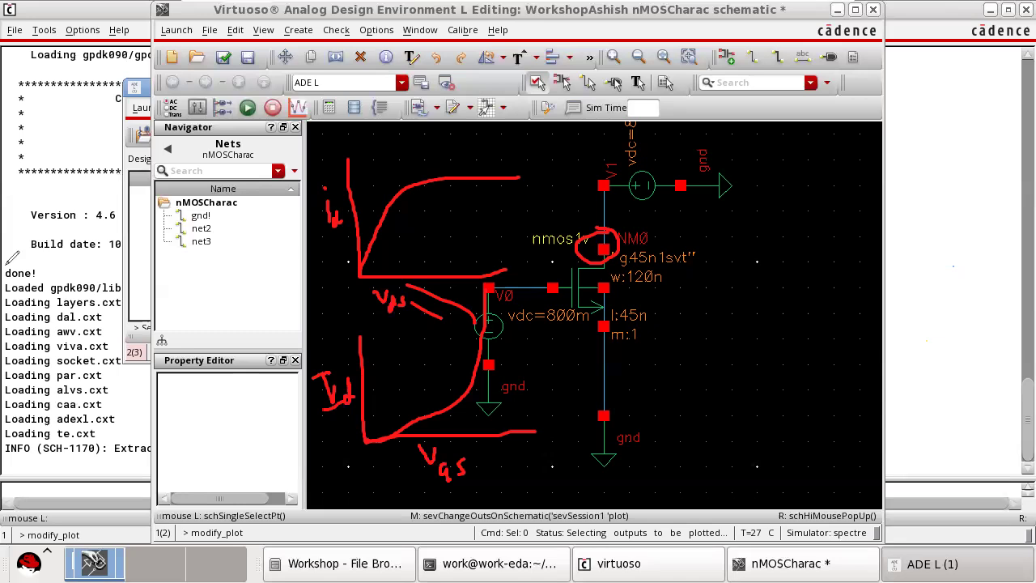
pyautogui.moveTo(454, 402)
pyautogui.mouseDown()
pyautogui.moveTo(448, 469)
pyautogui.moveTo(416, 451)
pyautogui.mouseUp()
pyautogui.moveTo(329, 400)
pyautogui.mouseDown()
pyautogui.moveTo(344, 406)
pyautogui.moveTo(325, 374)
pyautogui.mouseUp()
pyautogui.moveTo(470, 303)
pyautogui.mouseDown()
pyautogui.moveTo(392, 303)
pyautogui.moveTo(396, 216)
pyautogui.moveTo(331, 212)
pyautogui.moveTo(335, 220)
pyautogui.moveTo(340, 188)
pyautogui.mouseUp()
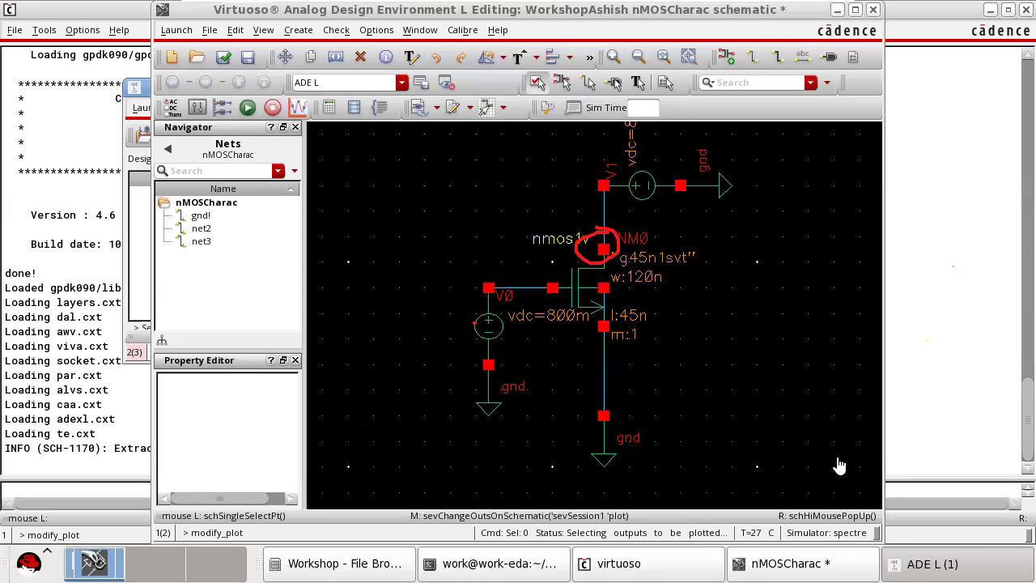
pyautogui.click(931, 563)
pyautogui.click(365, 107)
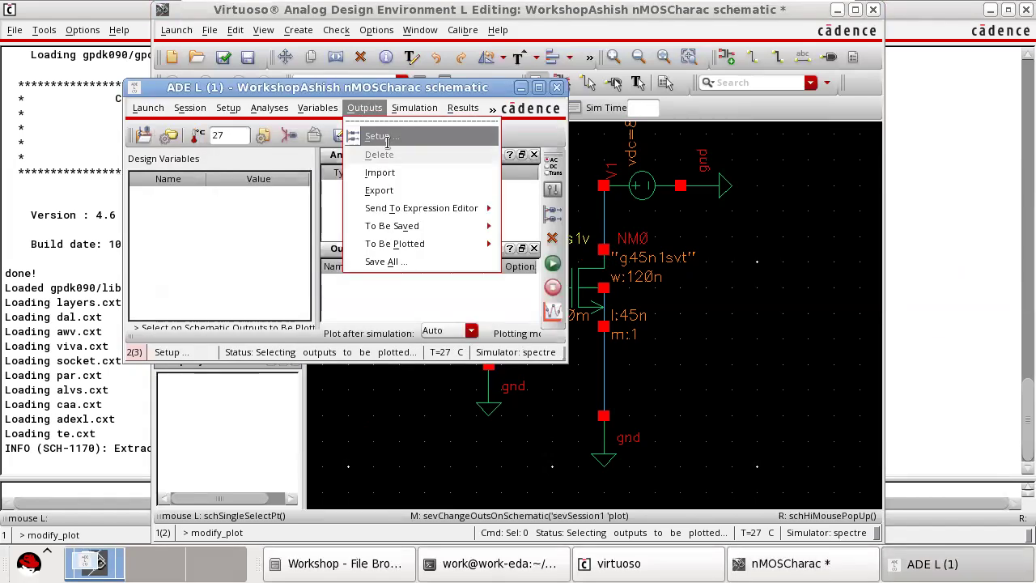
pyautogui.moveTo(499, 248)
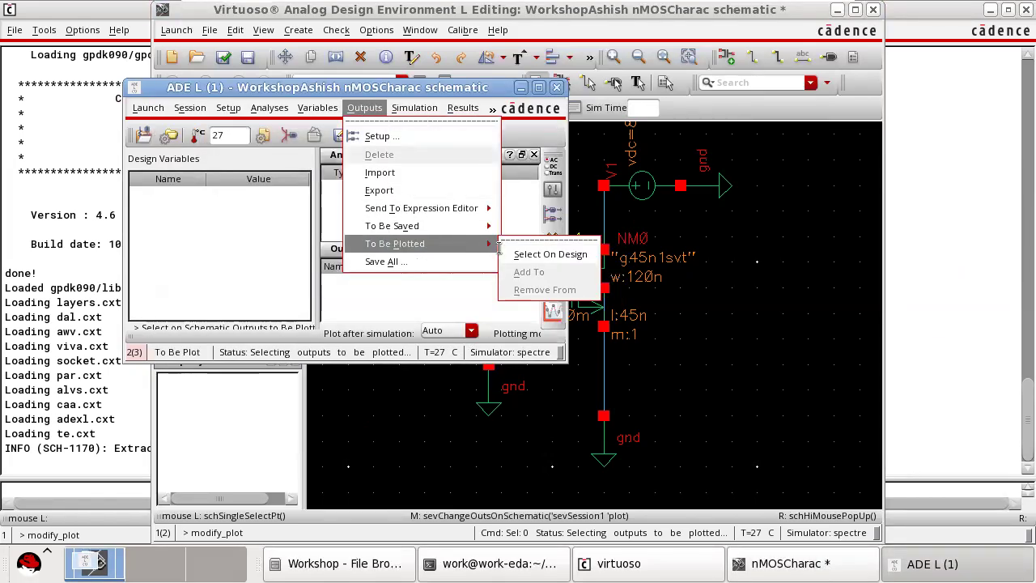
pyautogui.click(551, 254)
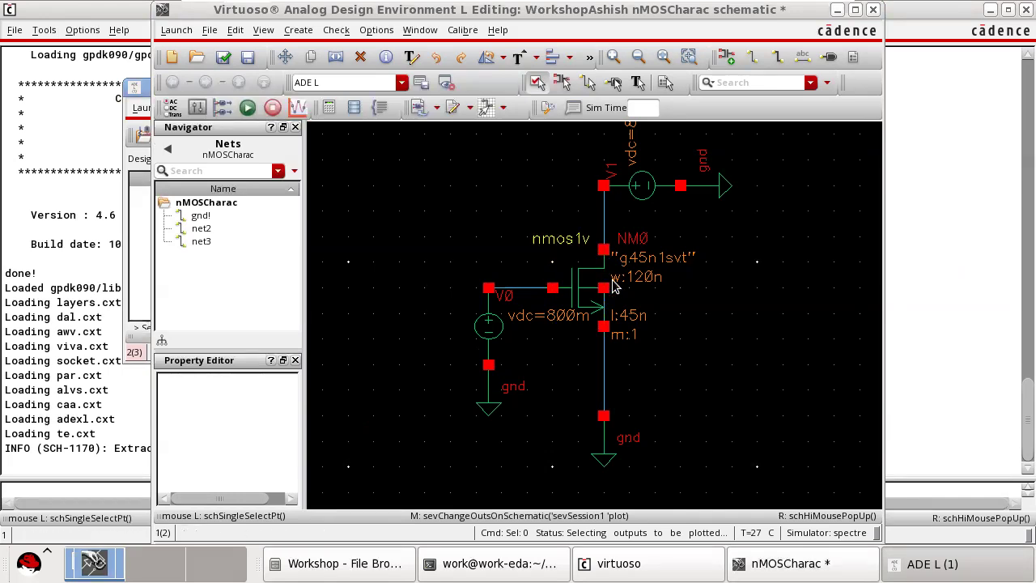
pyautogui.keyDown('shift'); pyautogui.scroll(2, 612, 281); pyautogui.keyUp('shift')
pyautogui.scroll(-1, 614, 295)
pyautogui.scroll(1, 614, 295)
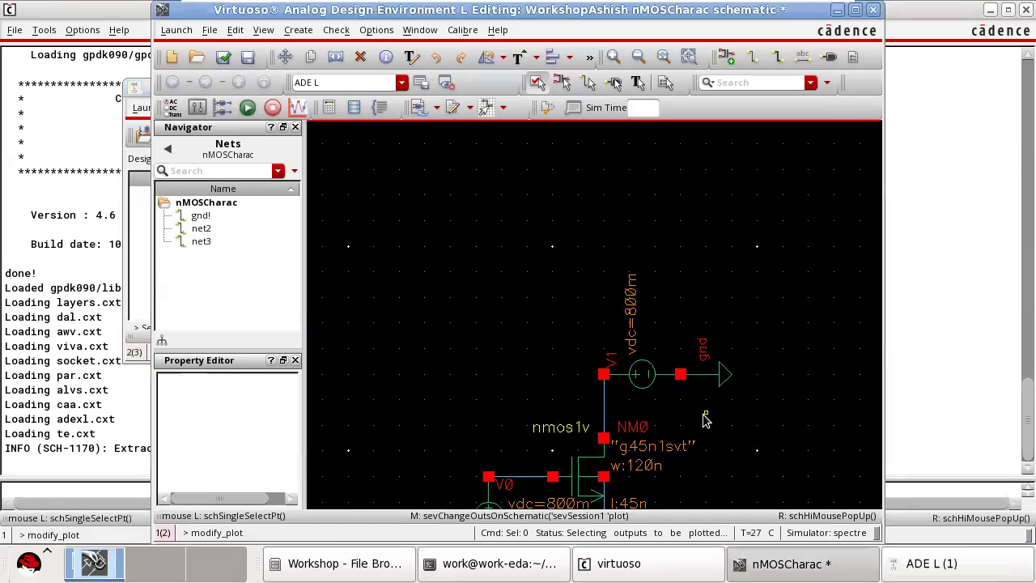
pyautogui.keyDown('shift'); pyautogui.scroll(-2, 704, 418); pyautogui.keyUp('shift')
pyautogui.click(785, 563)
pyautogui.click(785, 563)
# Select the drain terminal of transistor NM0 on the design as the output to plot, and enlarge the ADE L window downward.
pyautogui.click(891, 556)
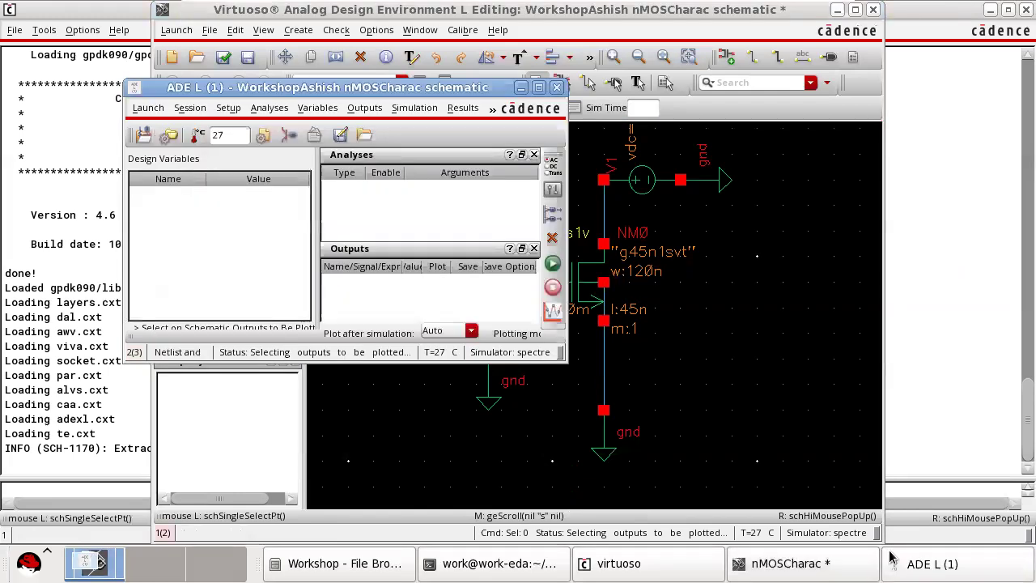
pyautogui.click(362, 109)
pyautogui.moveTo(420, 245)
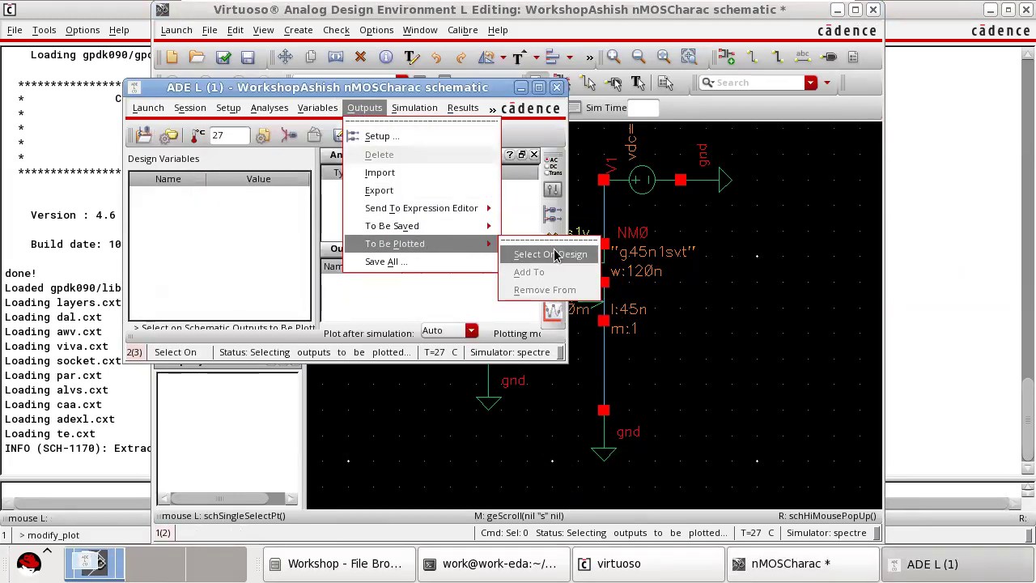
pyautogui.click(594, 252)
pyautogui.click(603, 245)
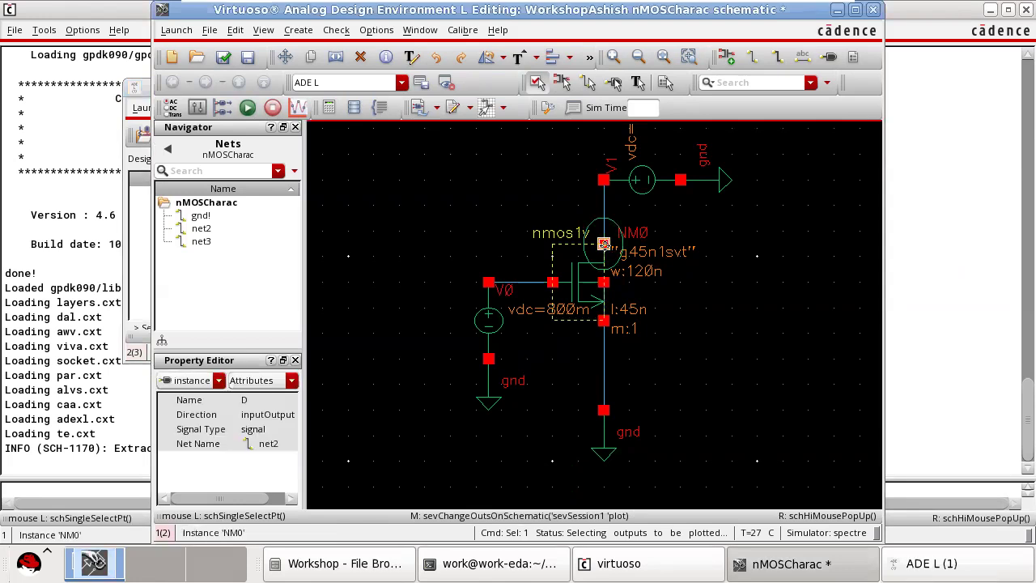
pyautogui.press('Escape')
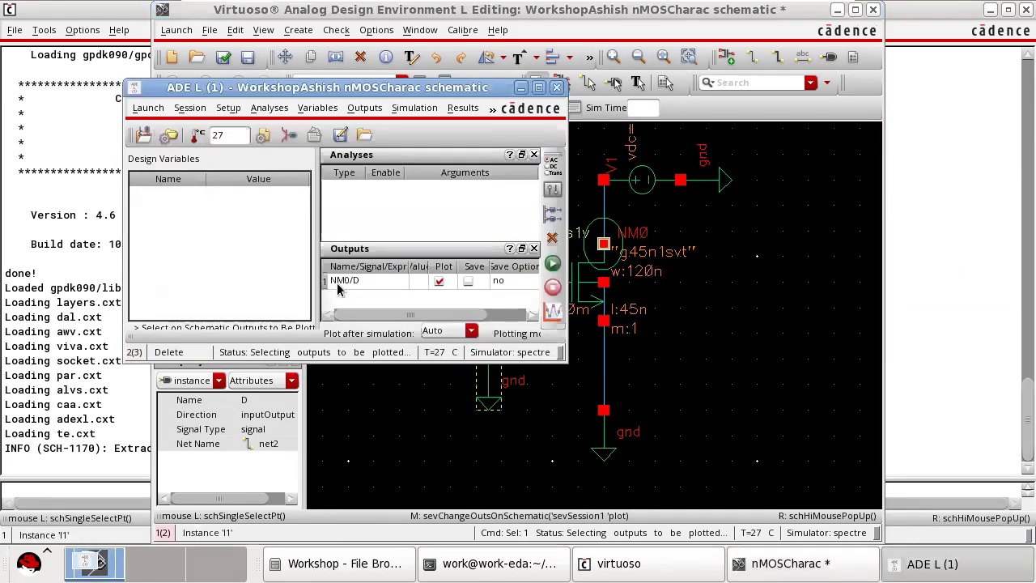
pyautogui.moveTo(348, 357); pyautogui.dragTo(348, 458)
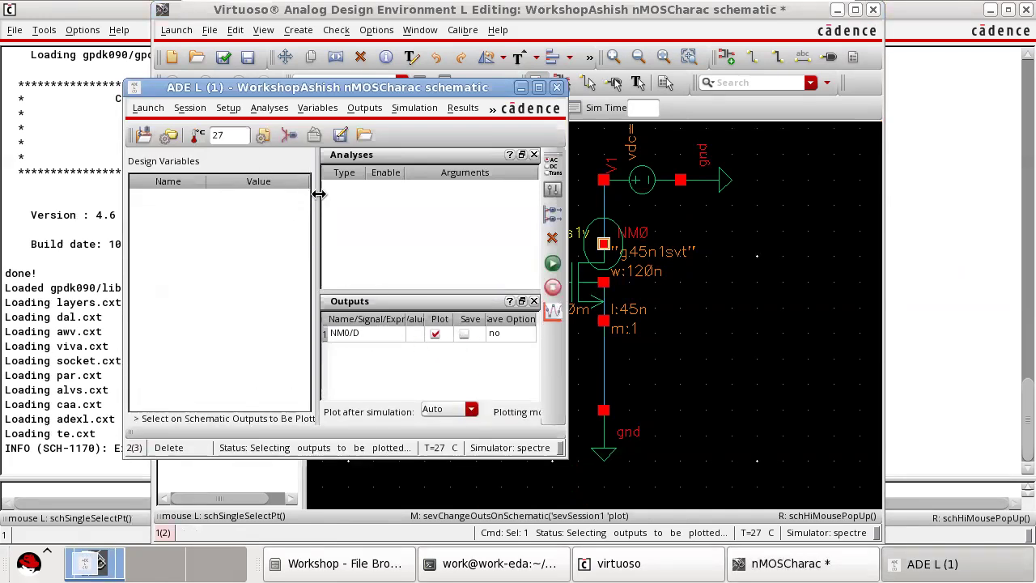
# Choose a dc analysis that saves the DC operating point and uses a component parameter as the sweep variable.
pyautogui.click(553, 168)
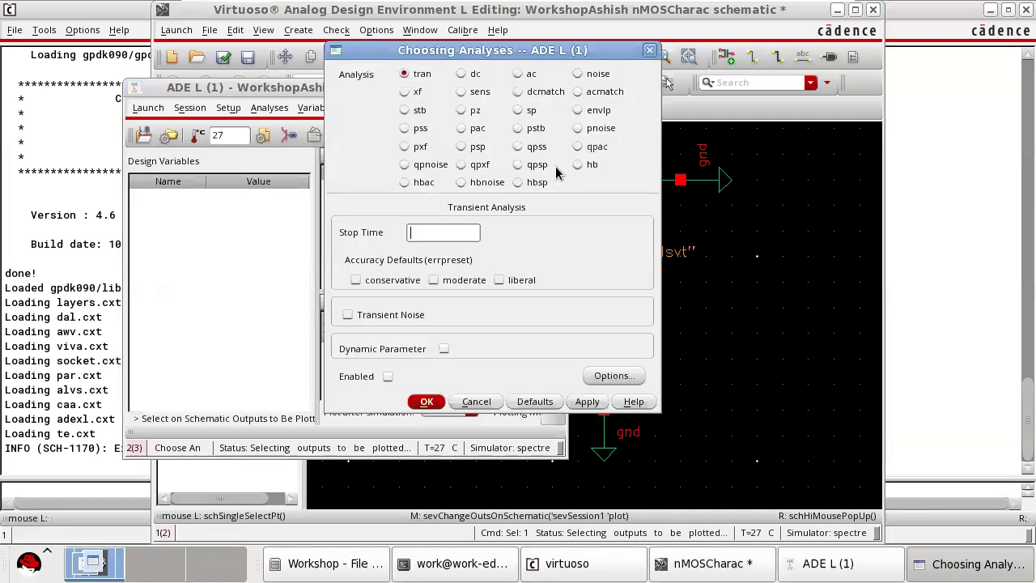
pyautogui.click(463, 74)
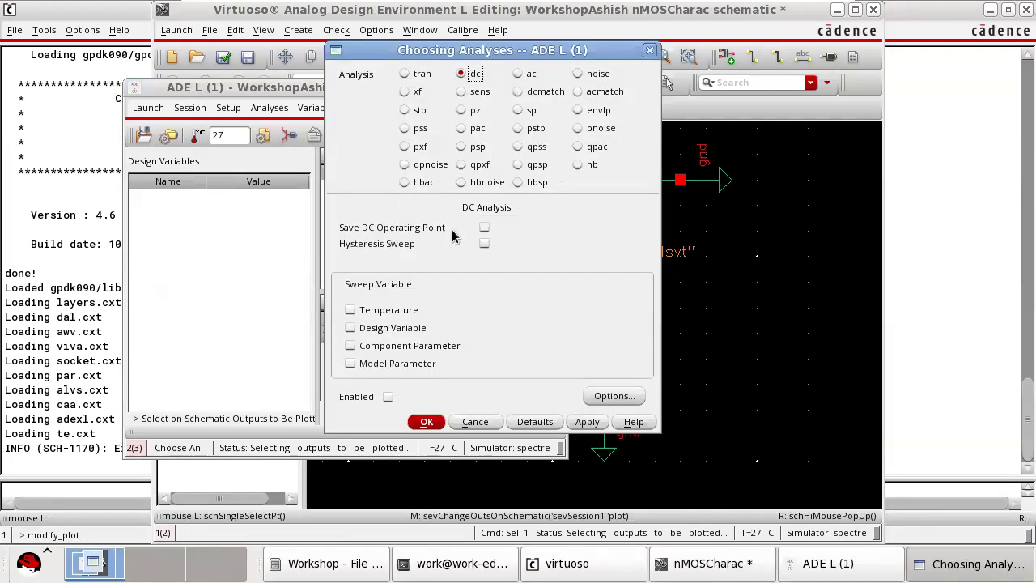
pyautogui.click(484, 229)
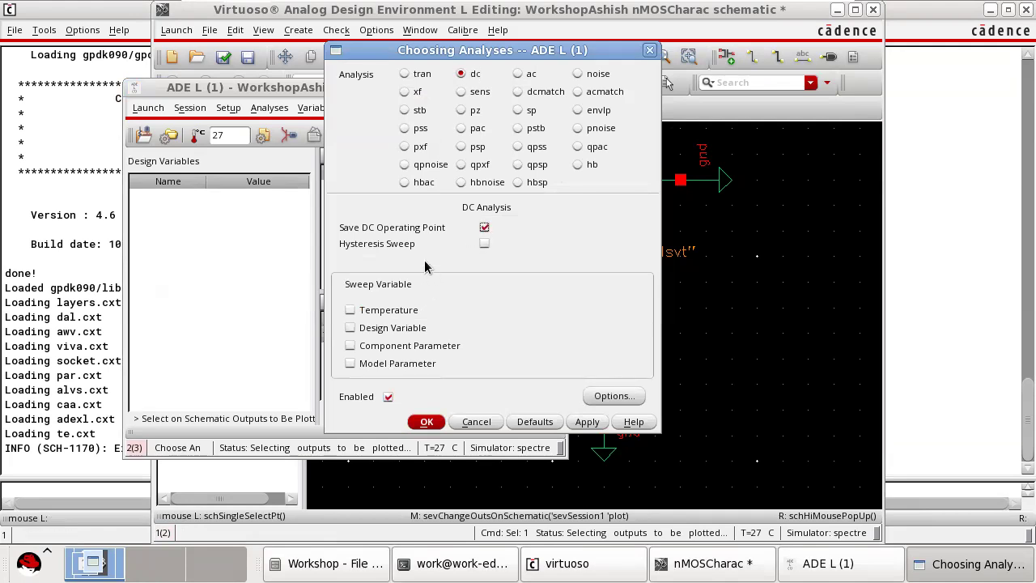
pyautogui.click(349, 346)
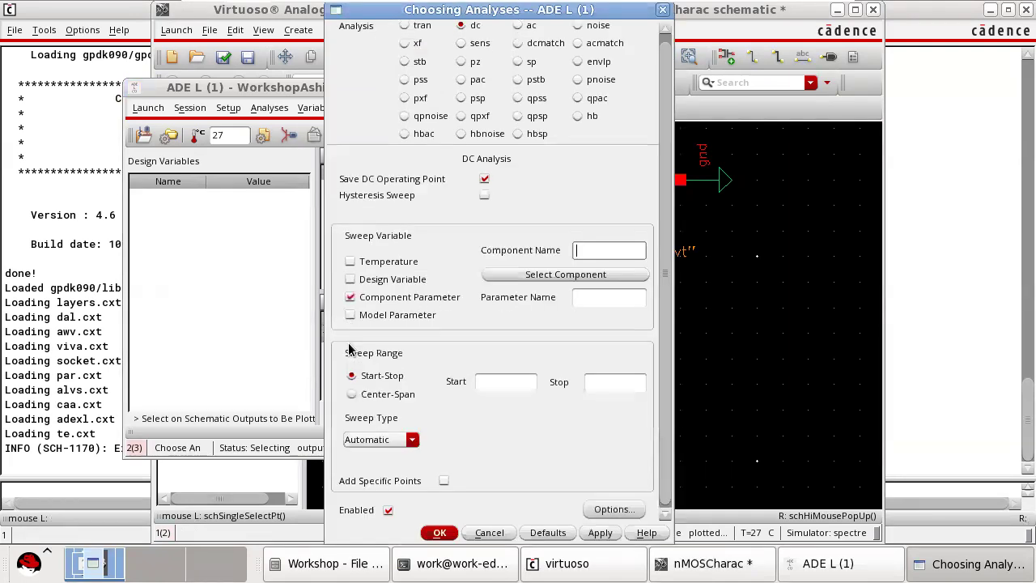
# Try to pick the gate voltage source V0 and the drain voltage source V1 as the component for the dc sweep.
pyautogui.click(597, 275)
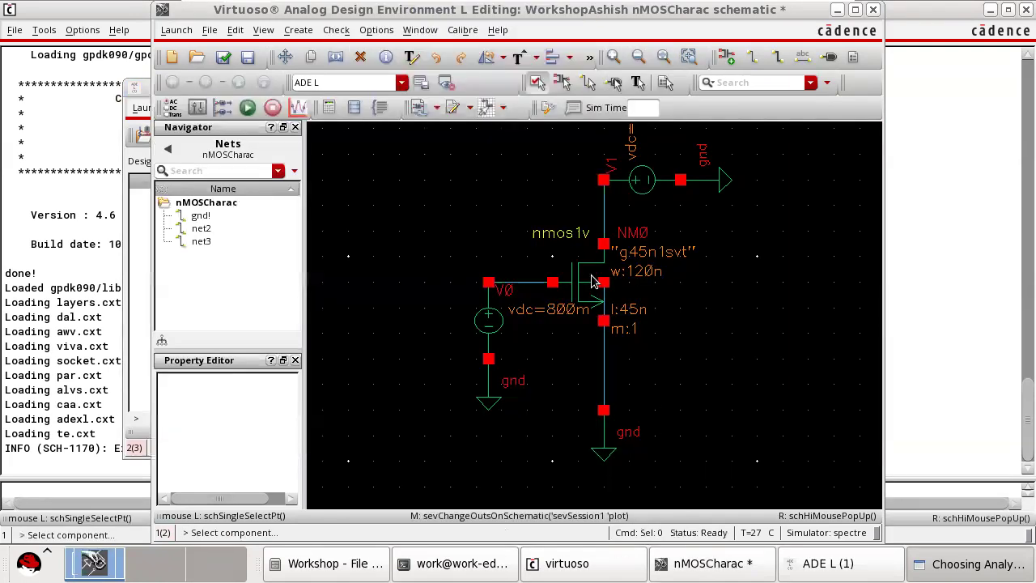
pyautogui.click(490, 320)
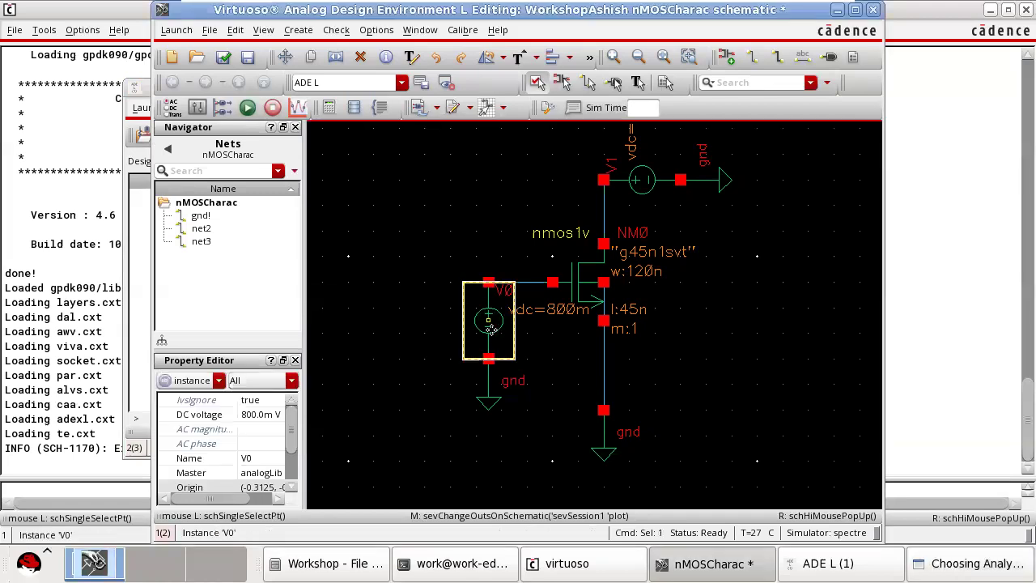
pyautogui.click(861, 571)
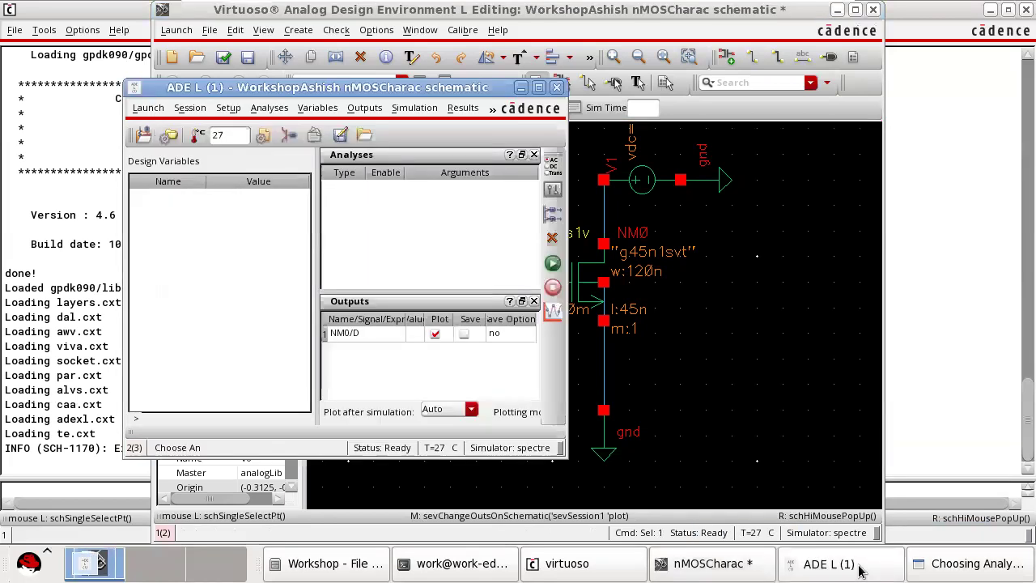
pyautogui.click(860, 571)
pyautogui.click(954, 566)
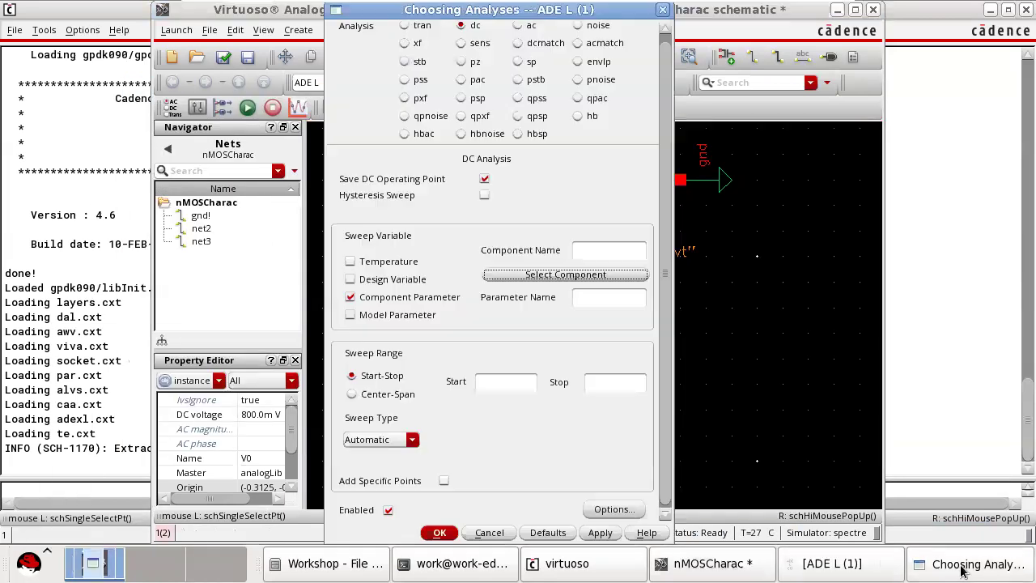
pyautogui.click(576, 275)
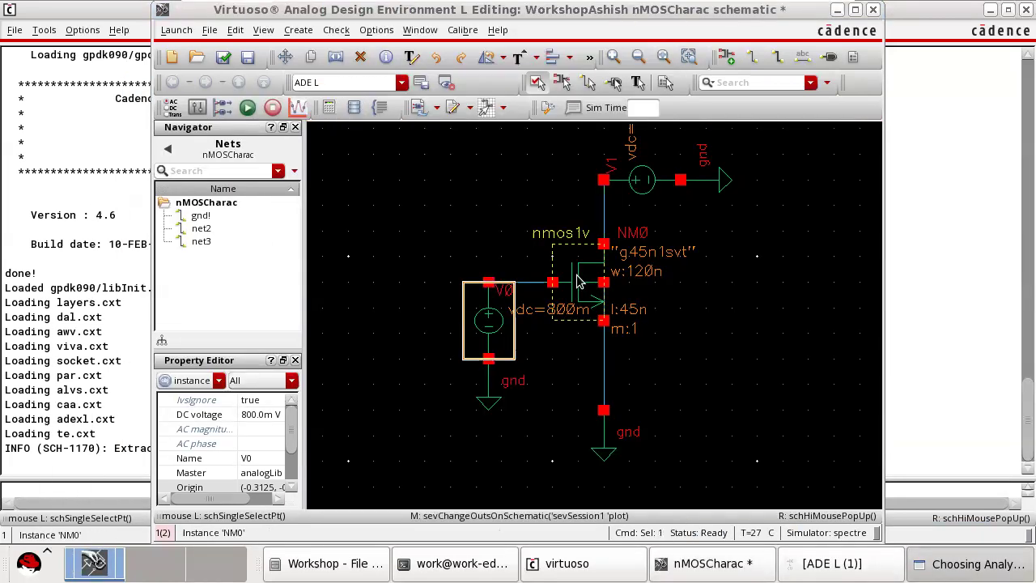
pyautogui.click(654, 172)
pyautogui.click(958, 570)
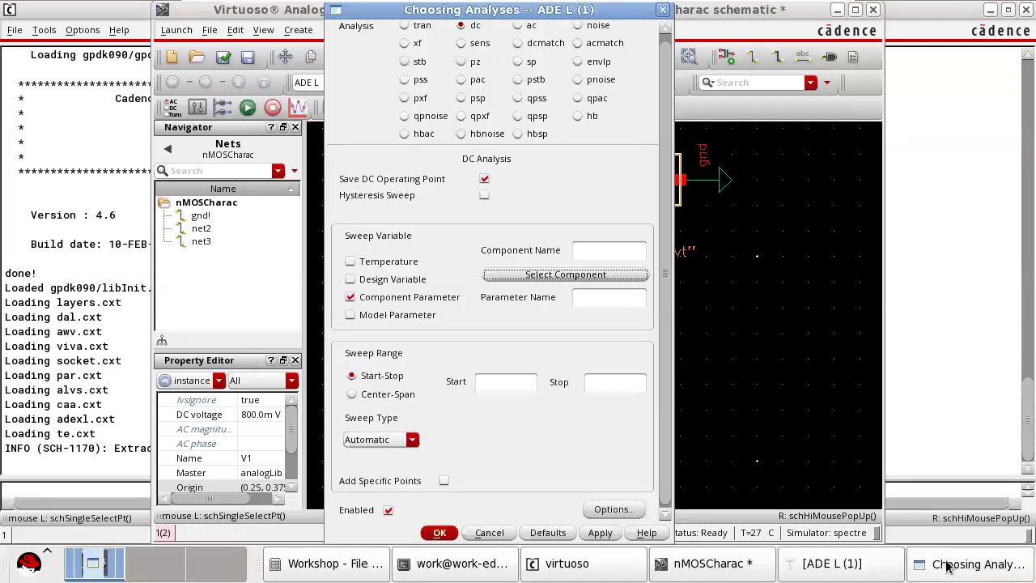
# Try to select a design variable for the dc sweep, and switch the sweep variable back to component parameter.
pyautogui.click(356, 279)
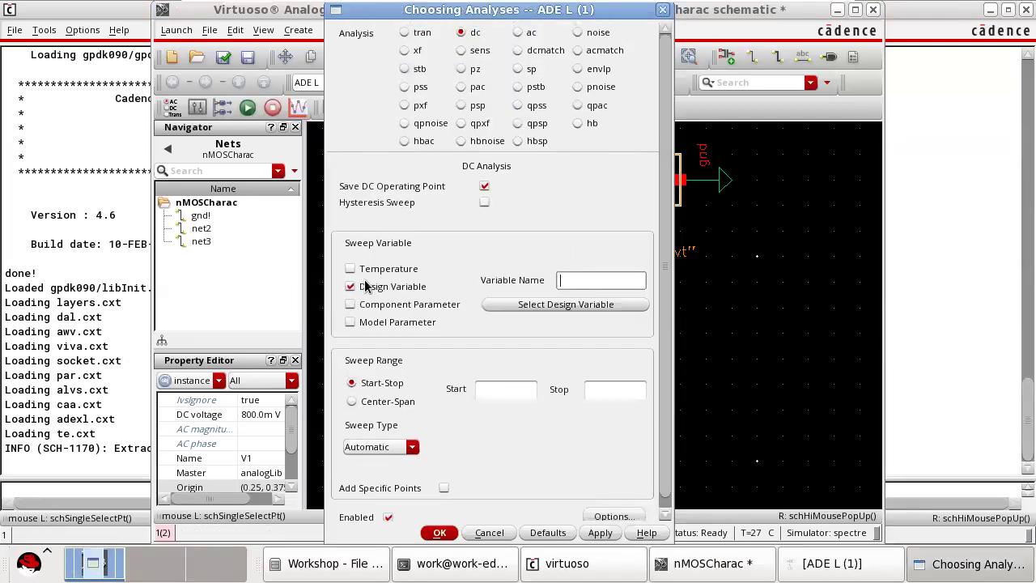
pyautogui.click(565, 306)
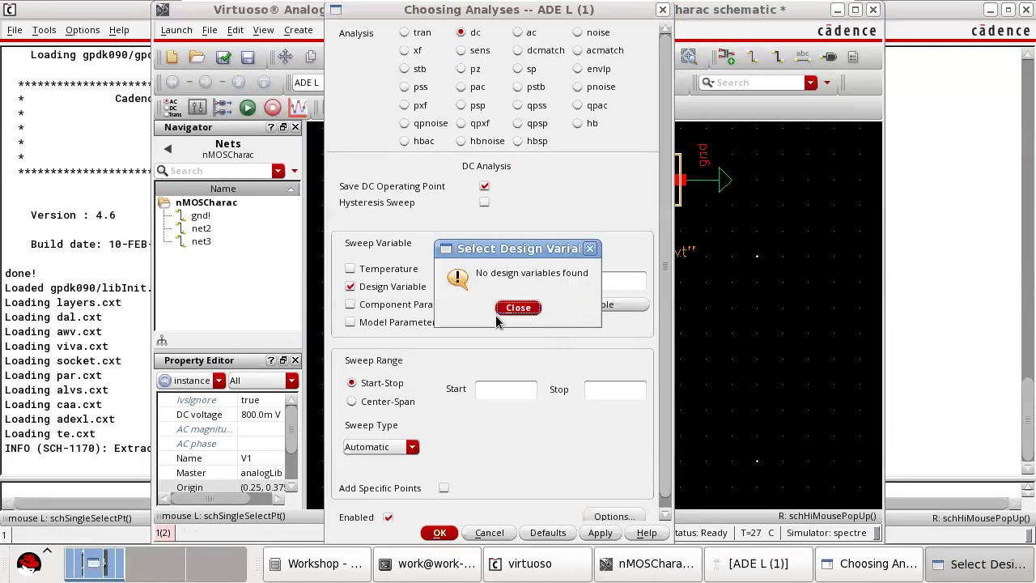
pyautogui.click(514, 306)
pyautogui.click(401, 307)
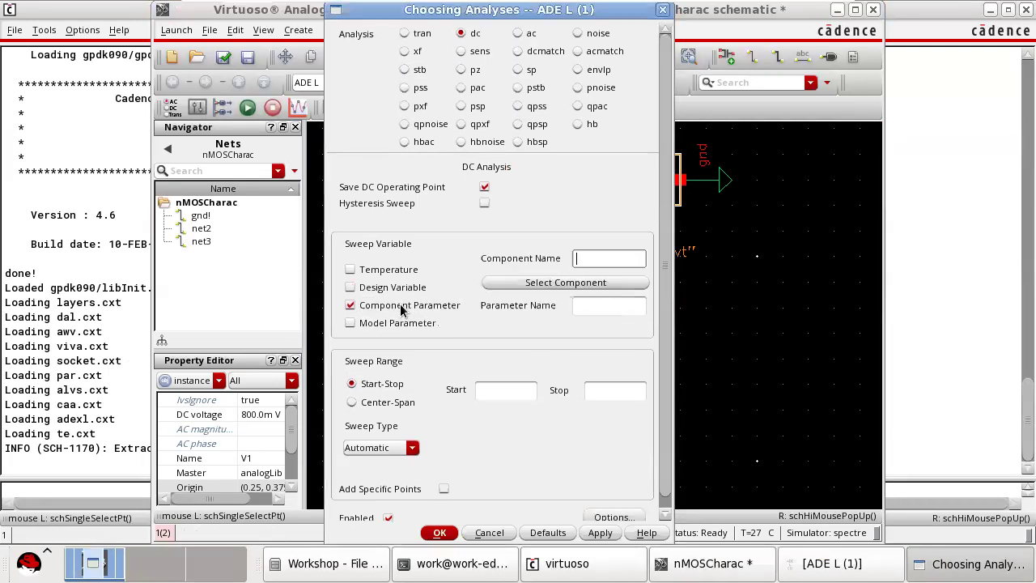
# Try again to pick the gate voltage source V0 as the swept component and return to the analysis settings.
pyautogui.click(591, 285)
pyautogui.click(500, 312)
pyautogui.click(500, 330)
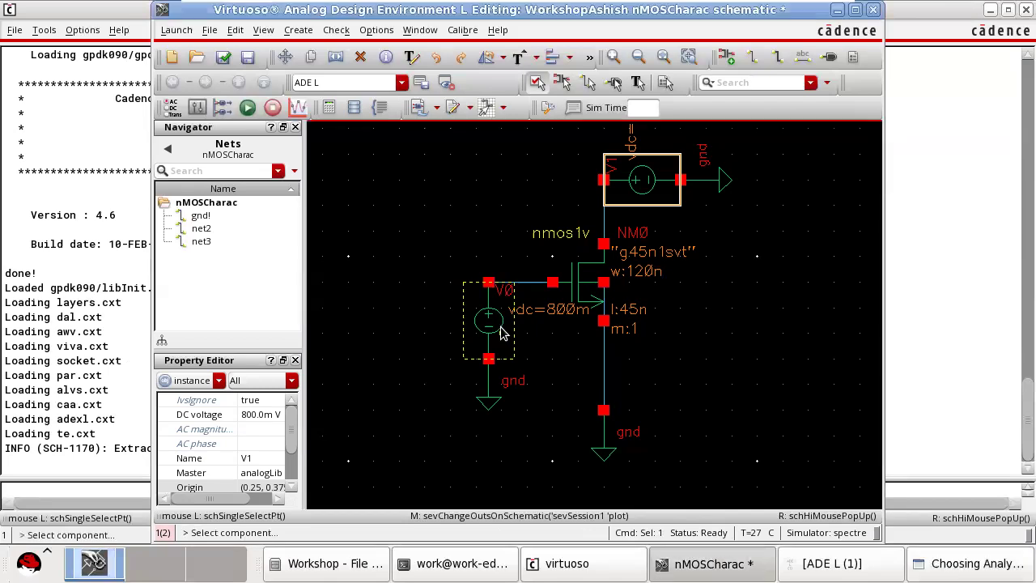
pyautogui.click(930, 567)
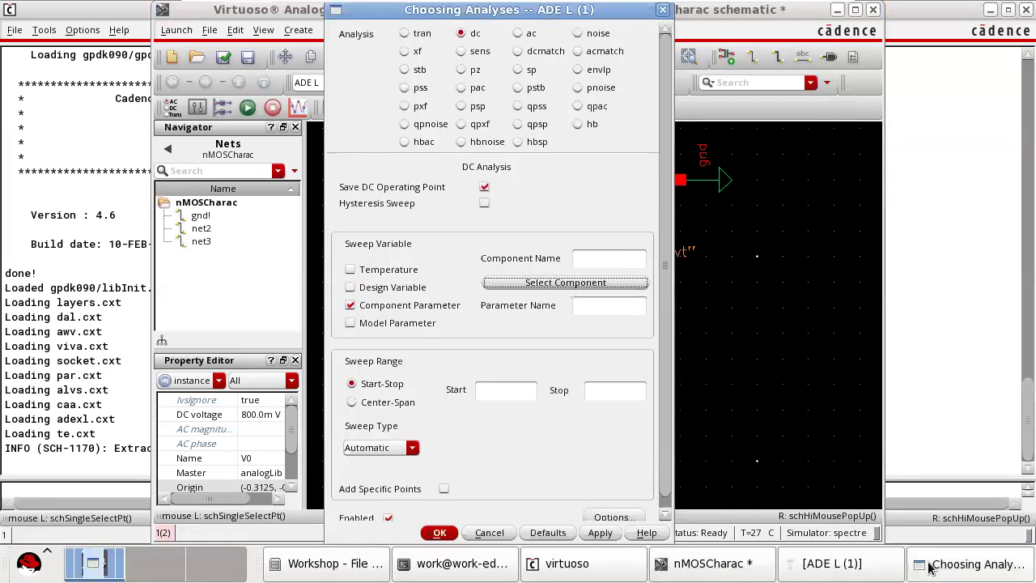
# Set the DC voltage of the gate voltage source V0 to the variable y.
pyautogui.click(873, 566)
pyautogui.click(774, 360)
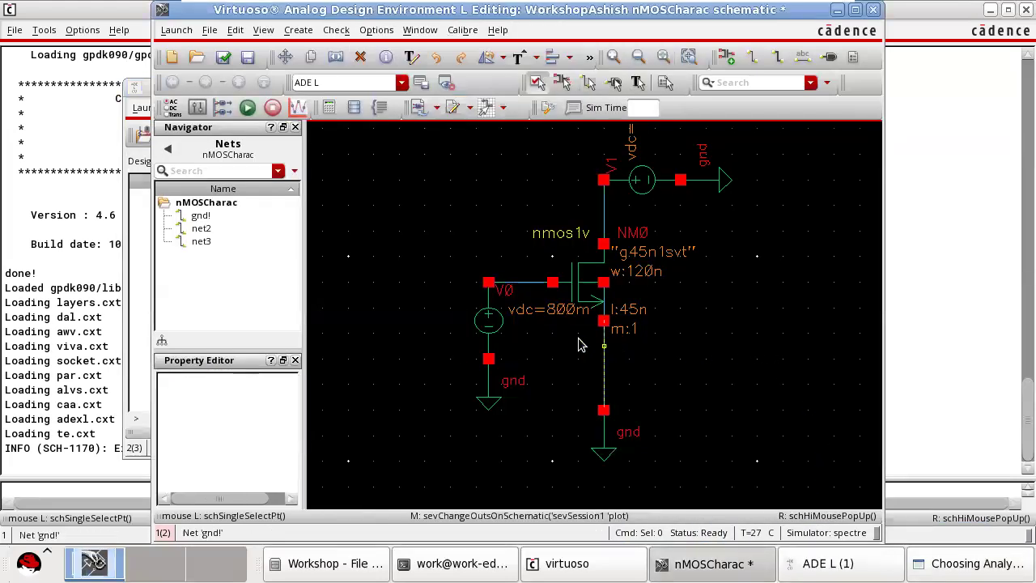
pyautogui.click(497, 332)
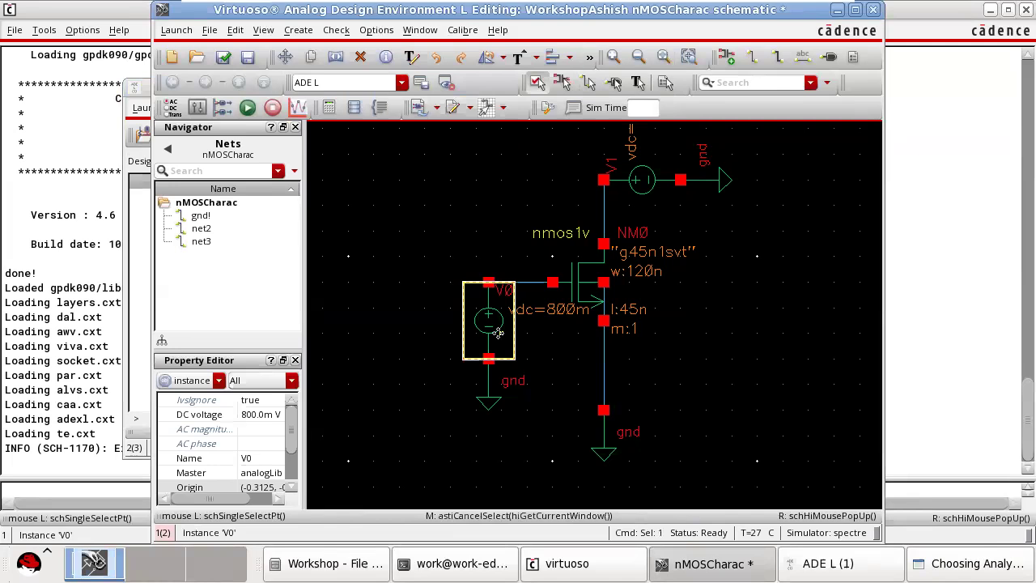
pyautogui.press('q')
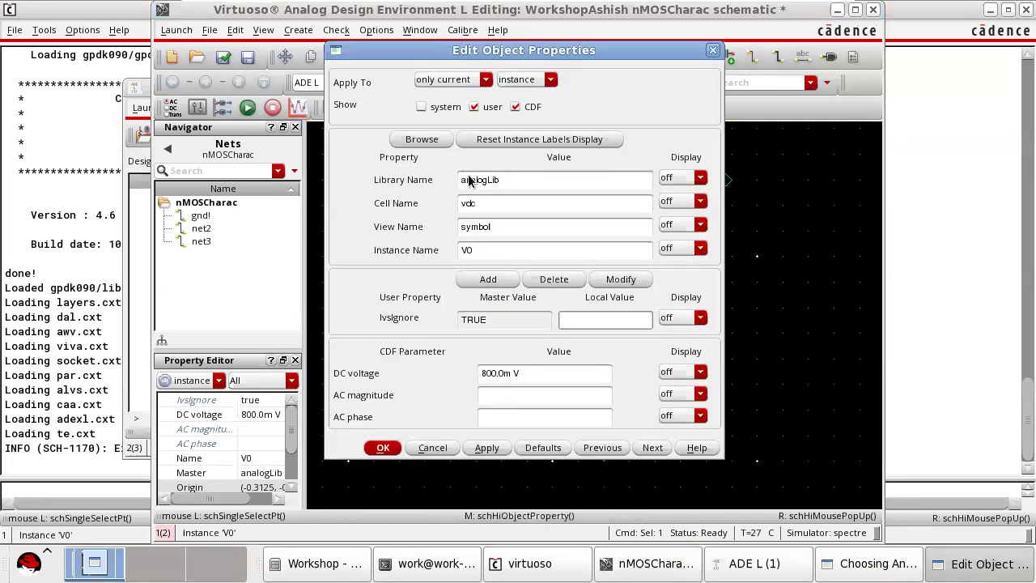
pyautogui.moveTo(522, 378); pyautogui.dragTo(475, 377)
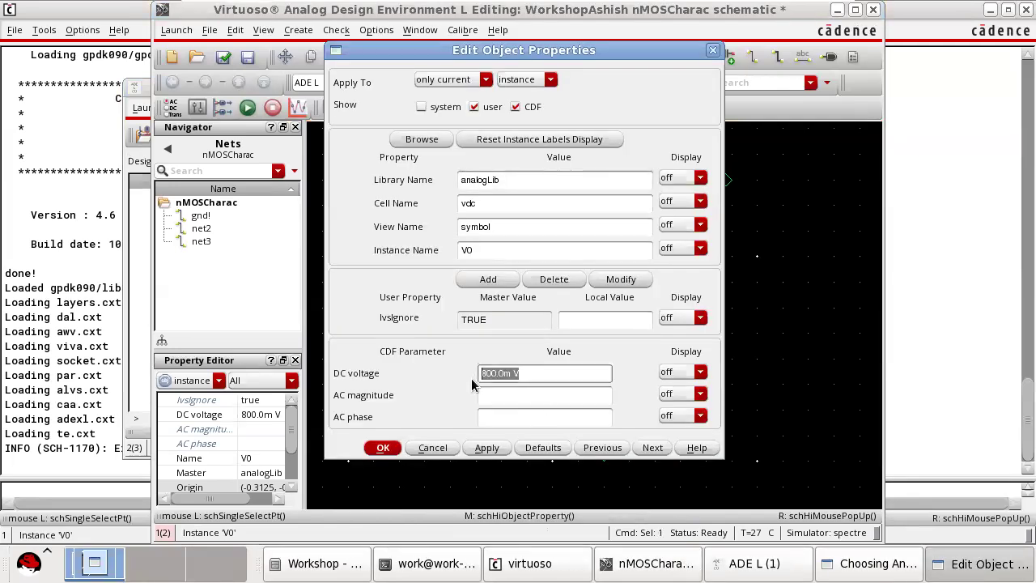
pyautogui.write('y')
pyautogui.click(502, 450)
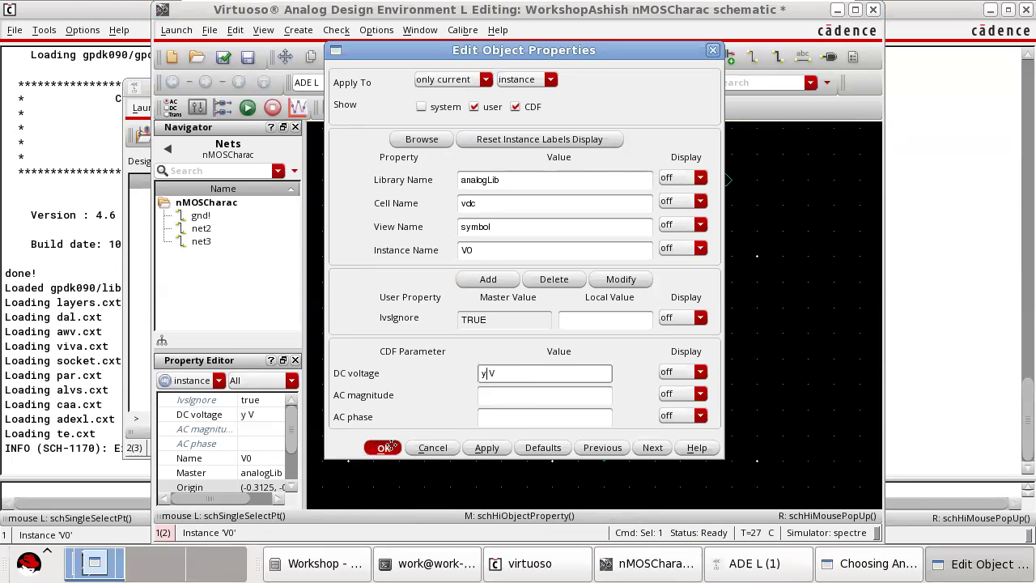
pyautogui.click(383, 447)
# Set the DC voltage of the drain voltage source V1 to the variable x, and check and save the schematic.
pyautogui.keyDown('ctrl'); pyautogui.scroll(3, 593, 288); pyautogui.keyUp('ctrl')
pyautogui.keyDown('ctrl'); pyautogui.scroll(-3, 593, 288); pyautogui.keyUp('ctrl')
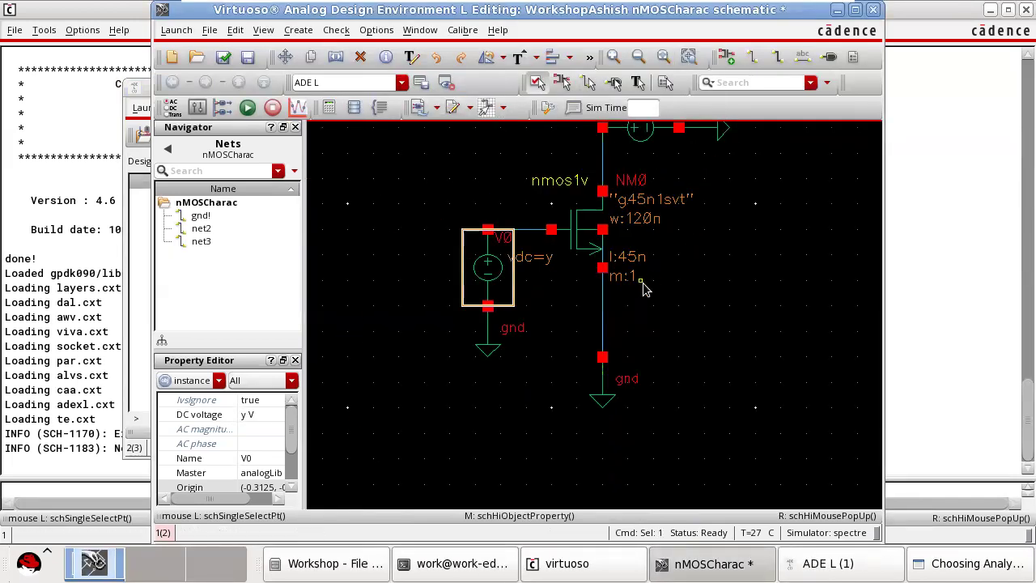
pyautogui.scroll(2, 646, 287)
pyautogui.click(652, 324)
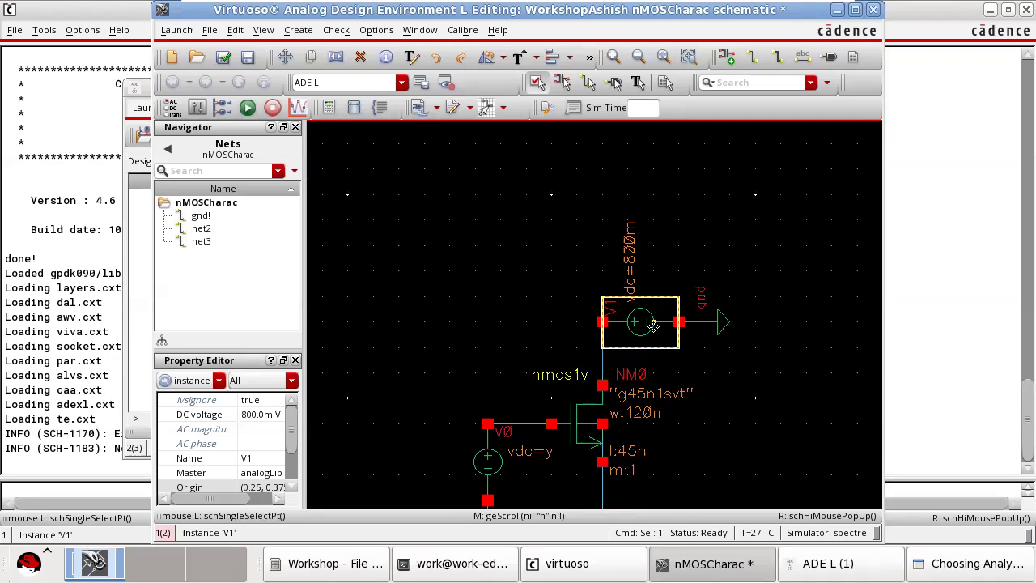
pyautogui.press('q')
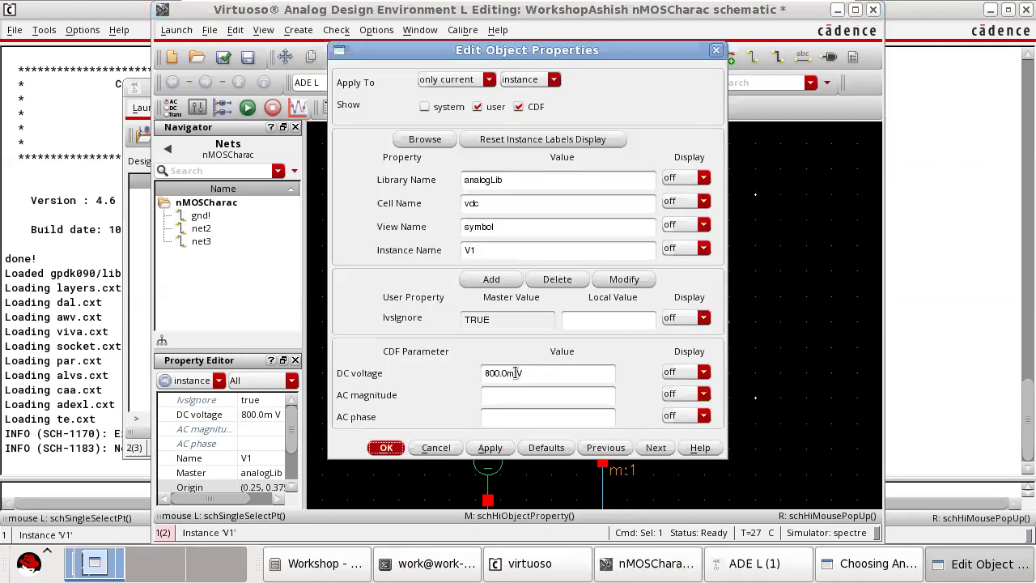
pyautogui.moveTo(515, 372); pyautogui.dragTo(454, 372)
pyautogui.write('x')
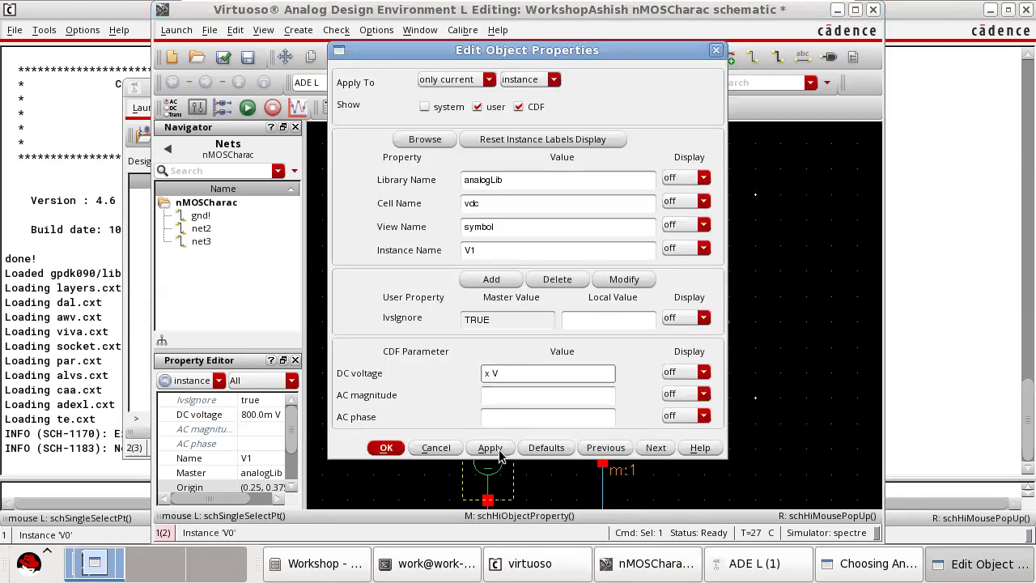
pyautogui.click(386, 448)
pyautogui.click(223, 57)
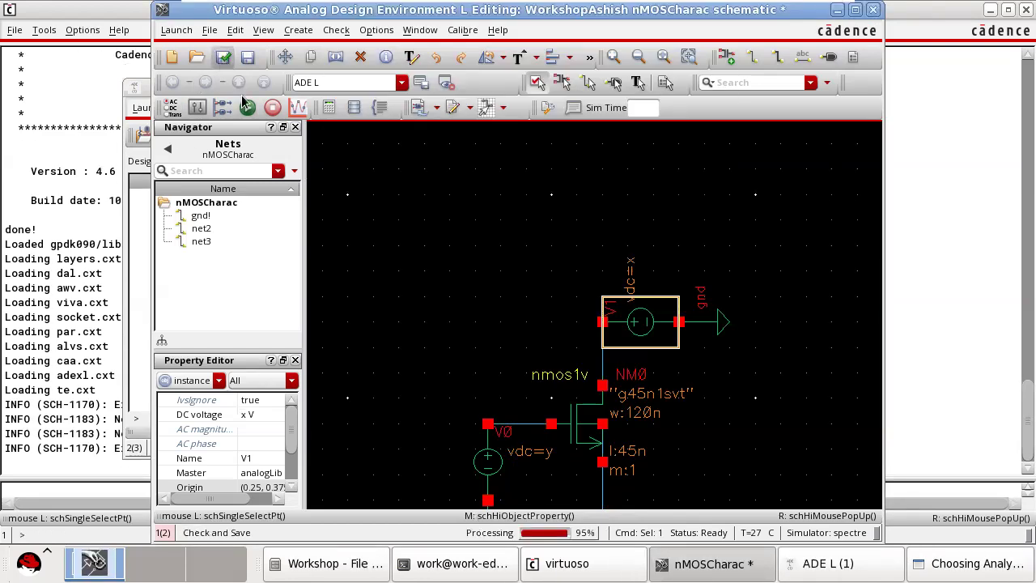
# Switch the dc analysis sweep from component parameter to design variable and enter y as the variable name.
pyautogui.click(985, 570)
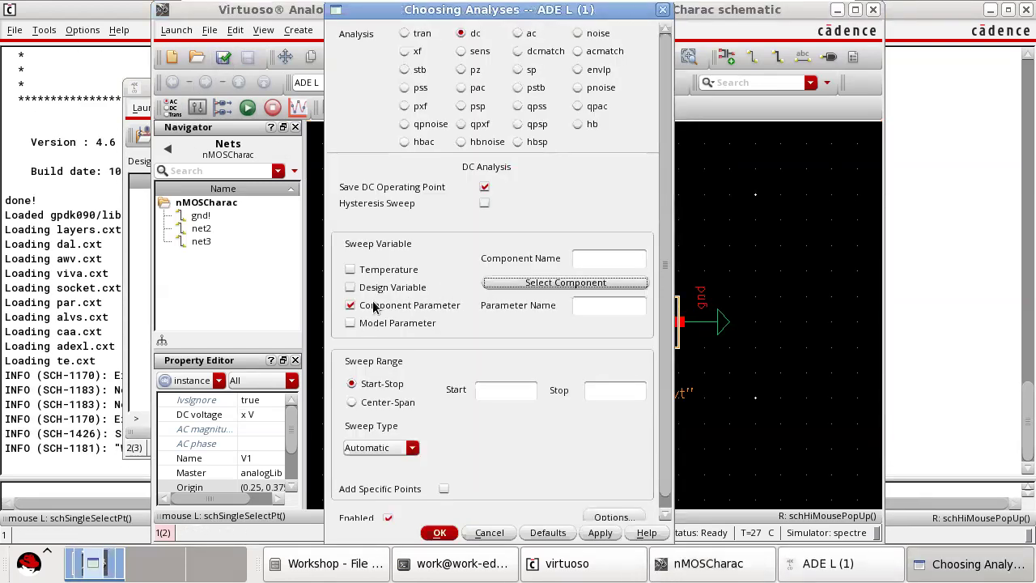
pyautogui.click(351, 288)
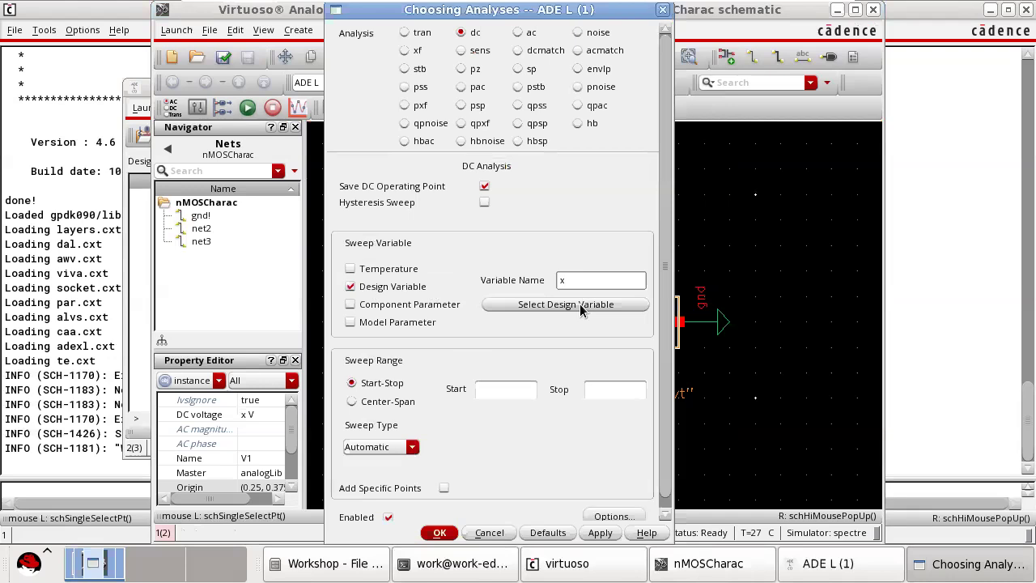
pyautogui.moveTo(522, 12); pyautogui.dragTo(470, 61)
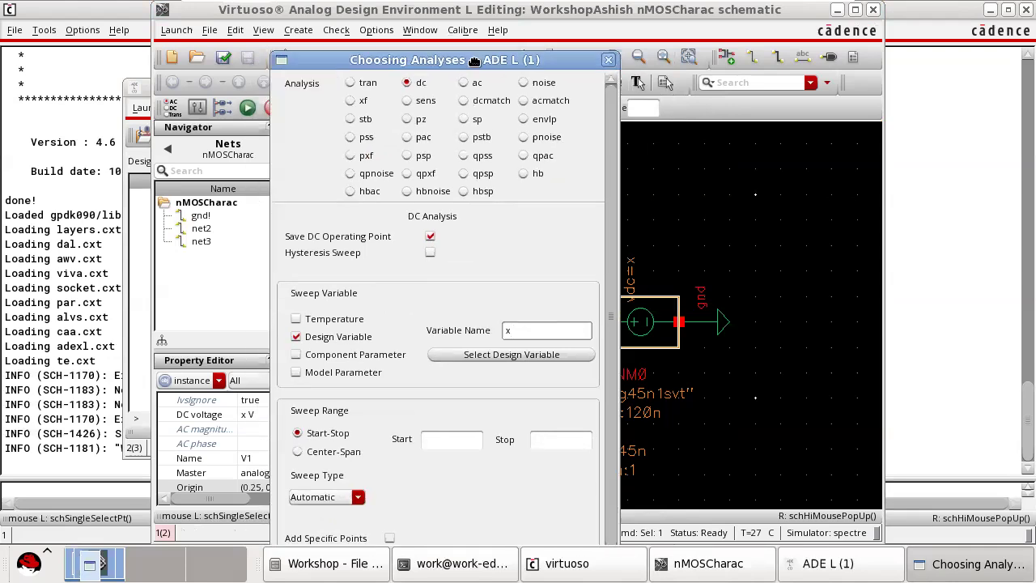
pyautogui.moveTo(522, 331); pyautogui.dragTo(500, 335)
pyautogui.write('y')
# Set the dc sweep range from 0 to 0.8 and try to apply the analysis settings.
pyautogui.click(441, 441)
pyautogui.click(556, 435)
pyautogui.write('0.8')
pyautogui.moveTo(515, 59); pyautogui.dragTo(524, 8)
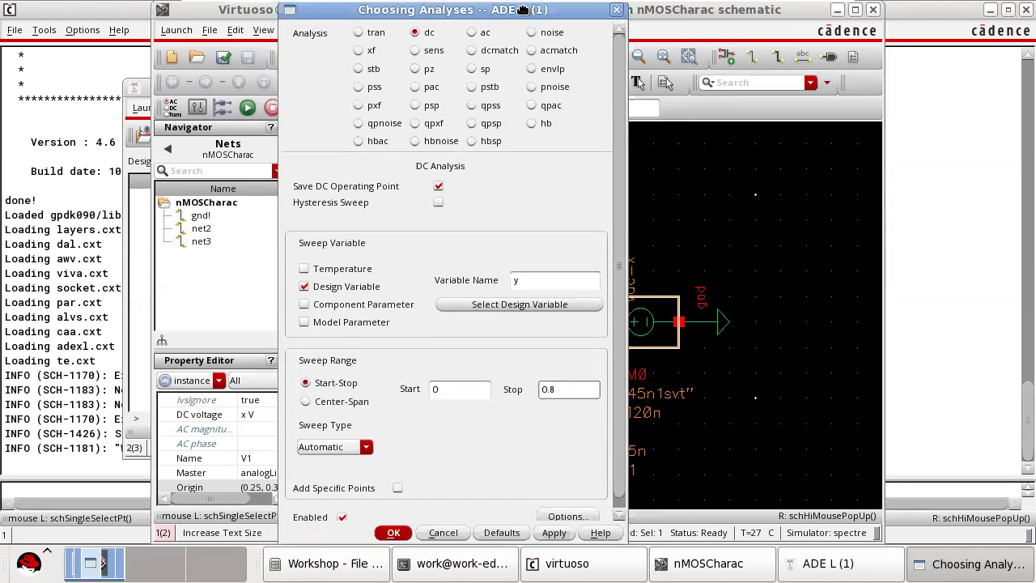
pyautogui.click(553, 532)
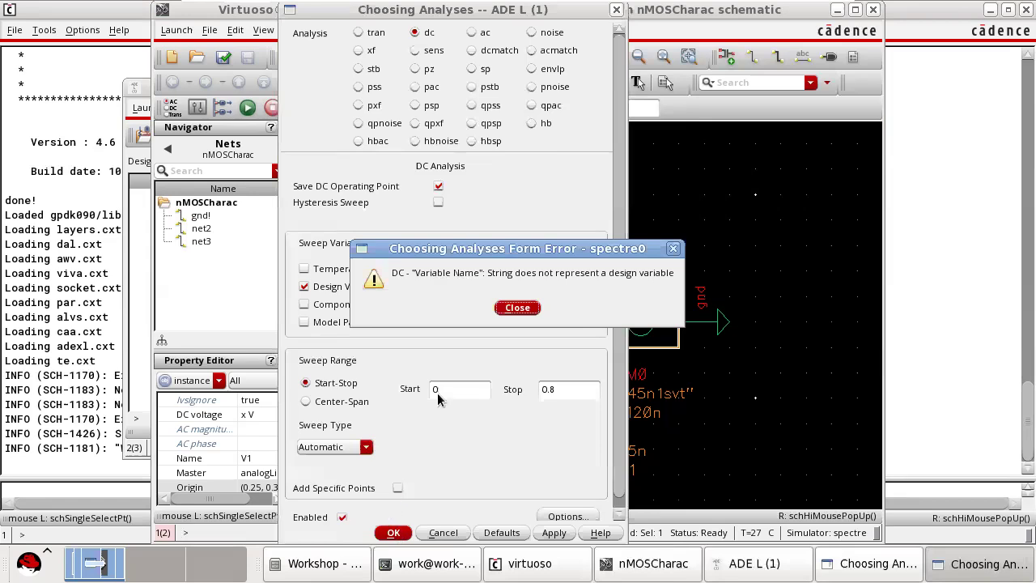
pyautogui.click(517, 308)
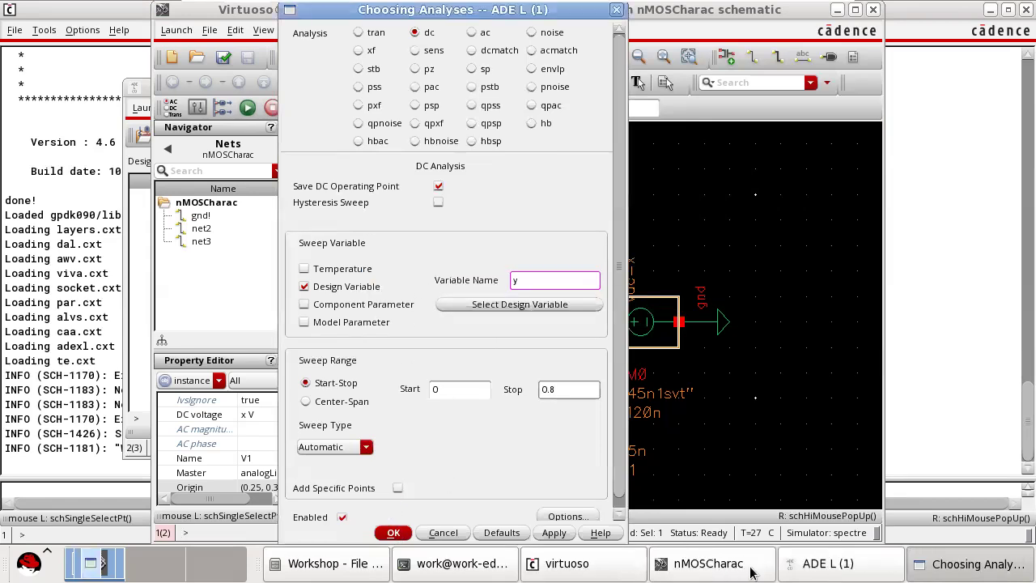
# Add a design variable y with the value 0.8 to the ADE L session.
pyautogui.click(829, 566)
pyautogui.doubleClick(187, 235)
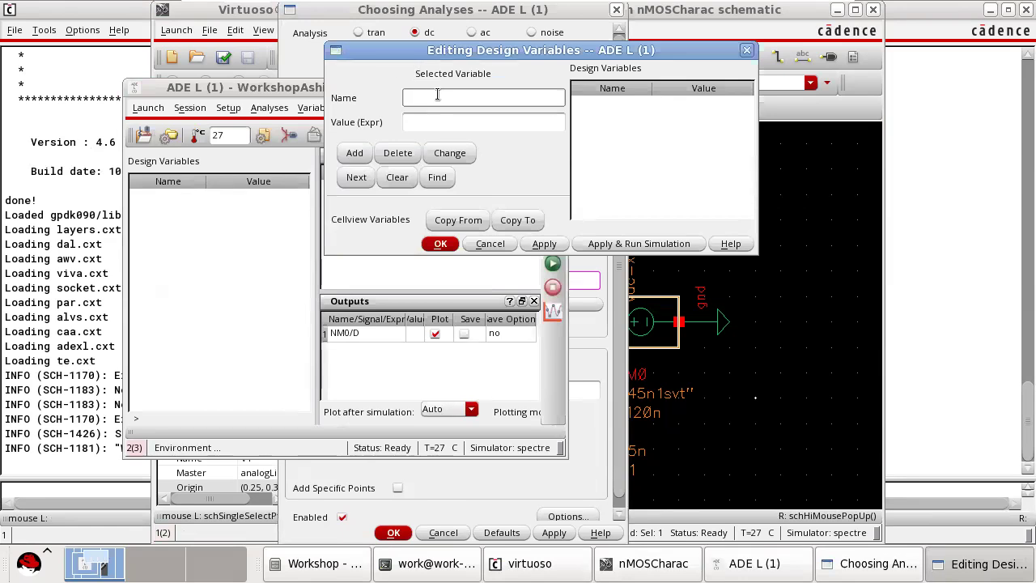
pyautogui.click(439, 121)
pyautogui.write('0')
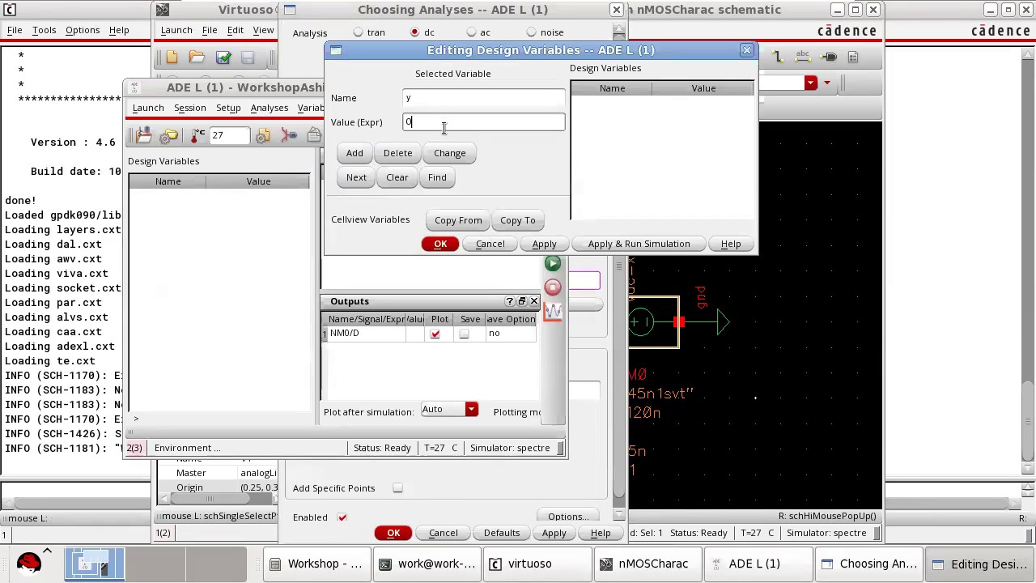
pyautogui.write('.8')
pyautogui.click(544, 243)
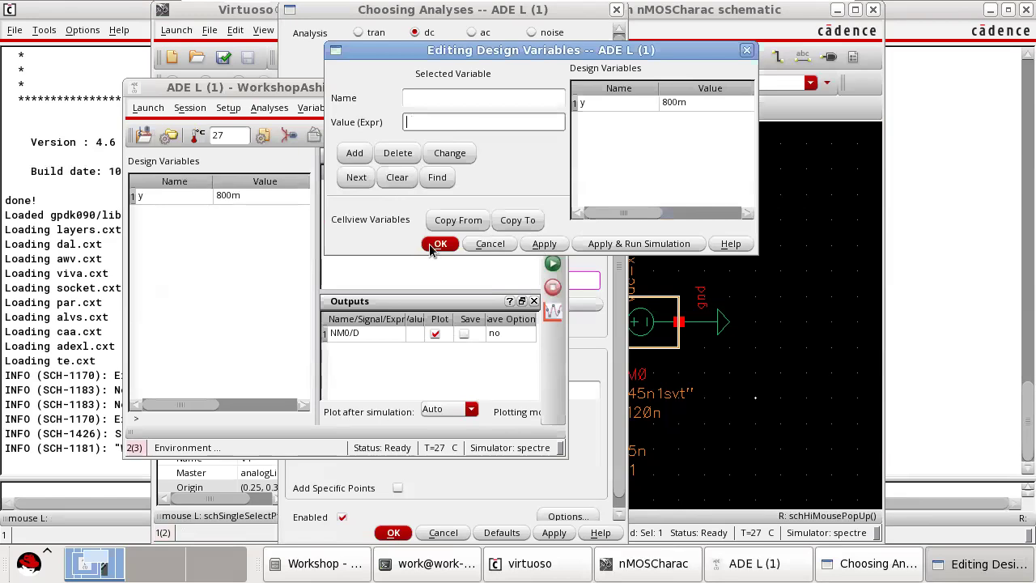
pyautogui.click(440, 243)
# Apply and accept the dc analysis that sweeps design variable y from 0 to 0.8.
pyautogui.click(601, 368)
pyautogui.click(557, 533)
pyautogui.click(394, 533)
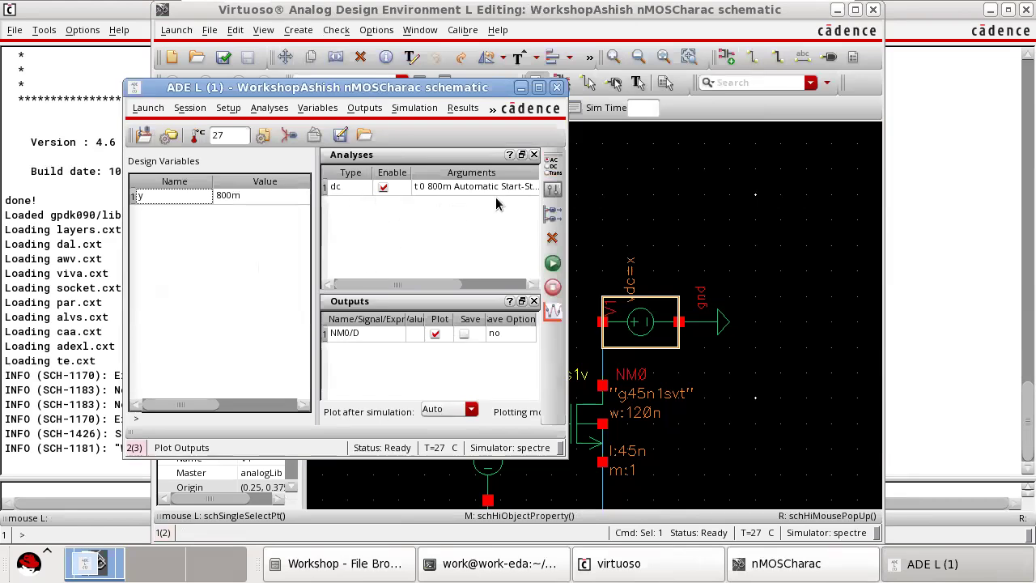
# Bring the schematic's variable x into the design variables, set its value to 0.8, and netlist and run the simulation.
pyautogui.rightClick(183, 248)
pyautogui.click(229, 262)
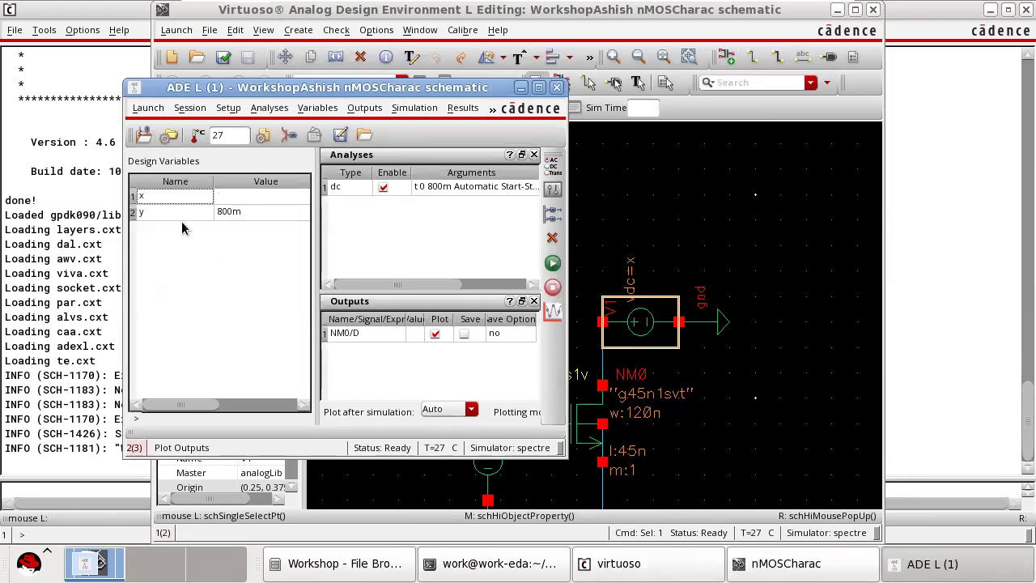
pyautogui.click(252, 197)
pyautogui.click(257, 197)
pyautogui.write('0.8')
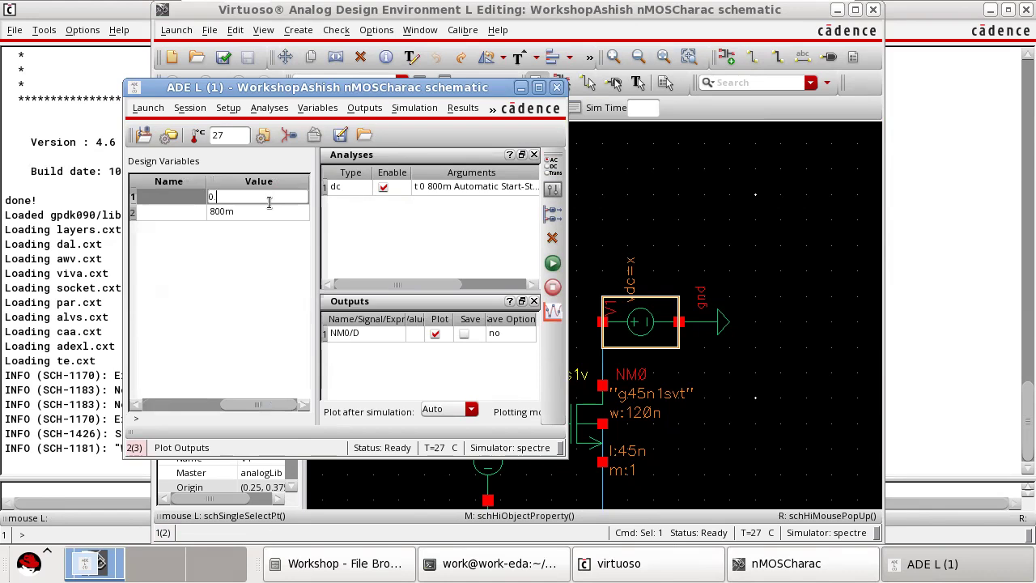
pyautogui.click(212, 289)
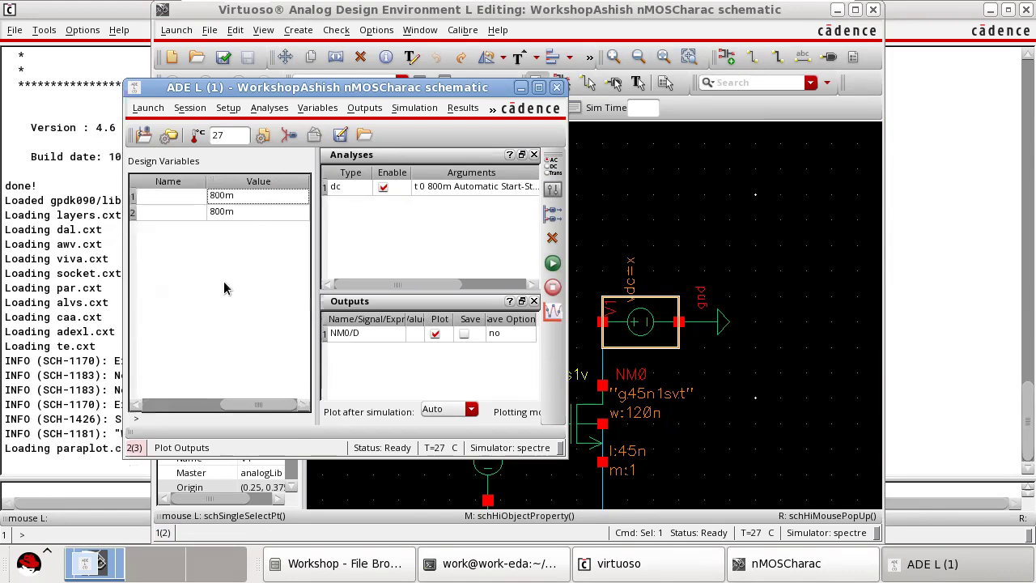
pyautogui.click(552, 263)
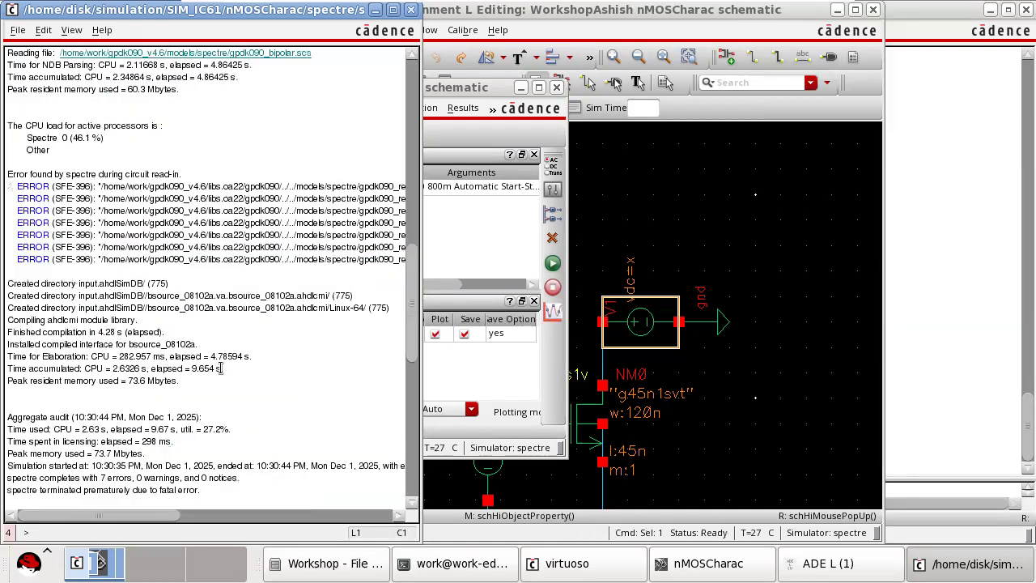
# Disable the gpdk090.scs model file in the model library setup, keeping gpdk045.scs enabled, and rerun the simulation.
pyautogui.click(457, 90)
pyautogui.moveTo(444, 89); pyautogui.dragTo(564, 94)
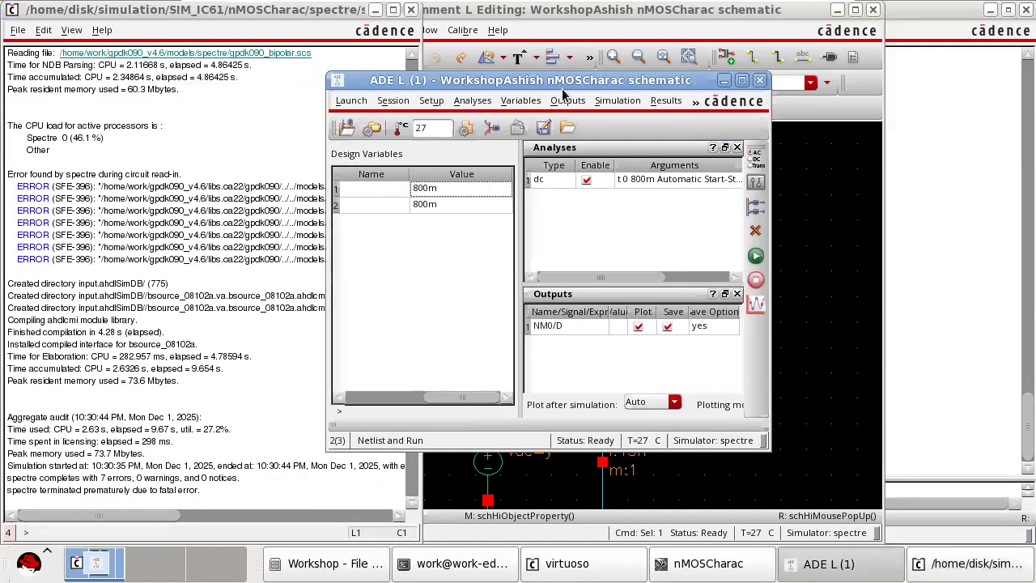
pyautogui.click(432, 100)
pyautogui.moveTo(404, 105)
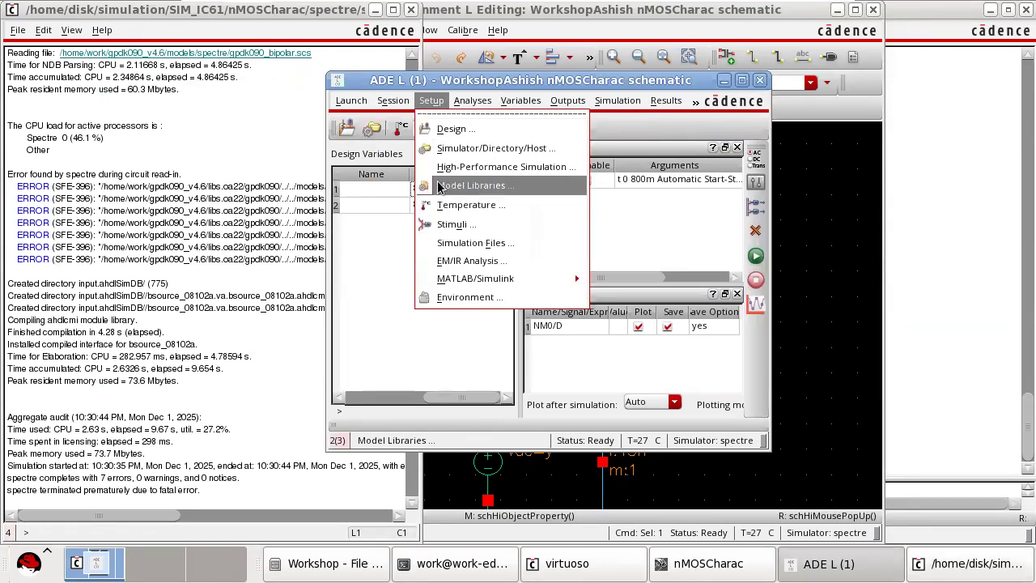
pyautogui.click(447, 186)
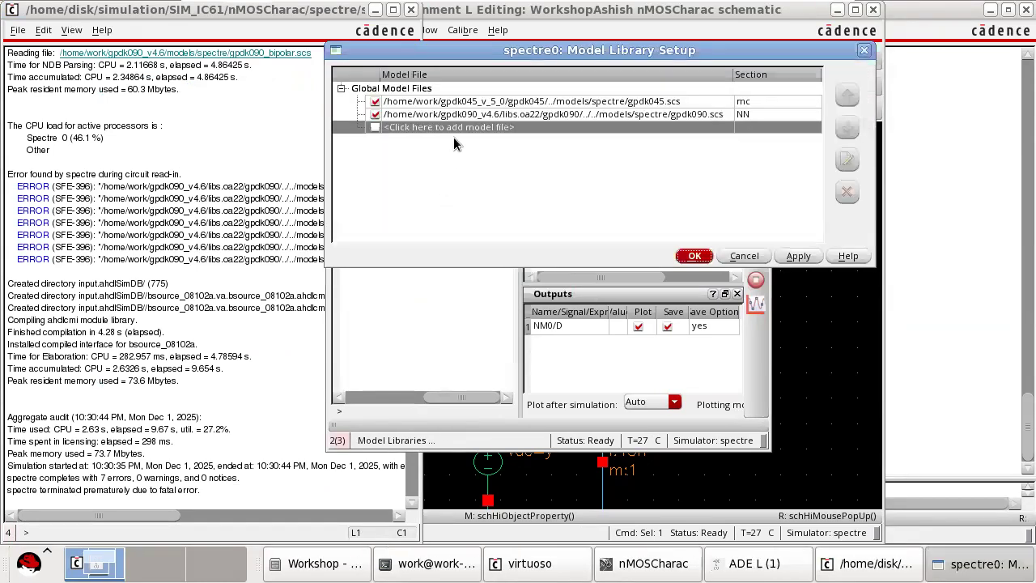
pyautogui.click(375, 115)
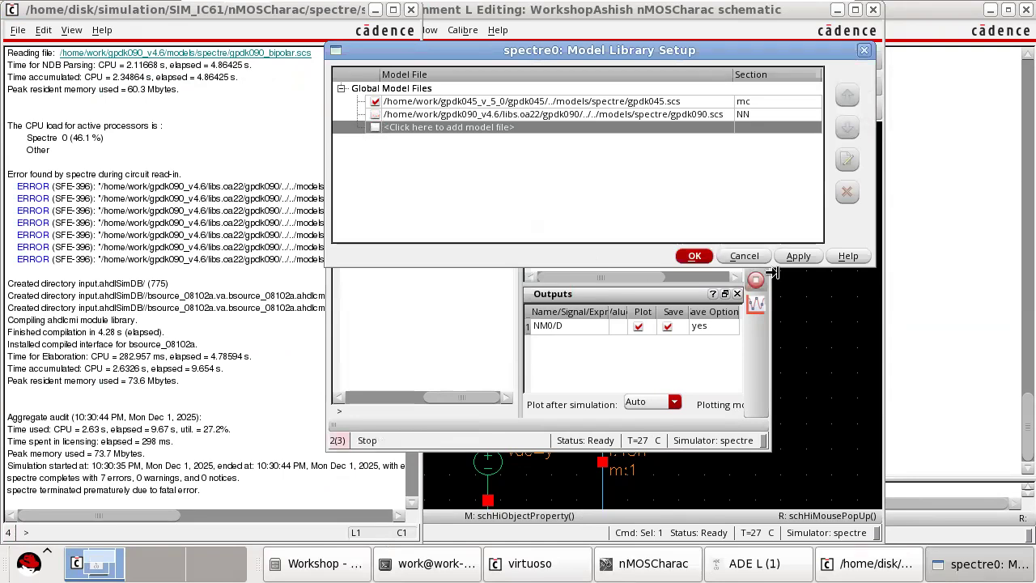
pyautogui.click(696, 256)
pyautogui.click(755, 255)
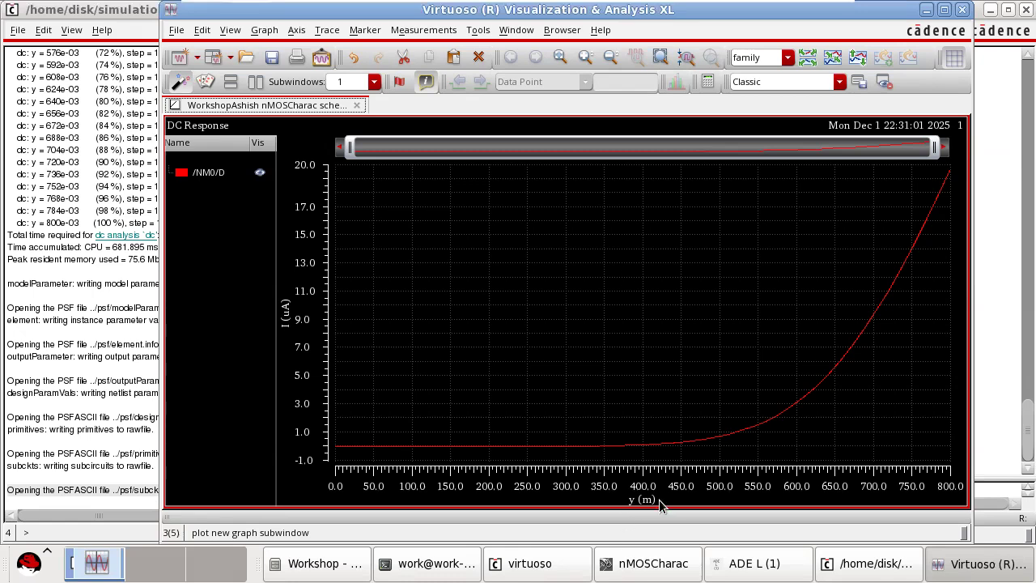
# Widen the ADE L window to show the variable names, move it aside, and inspect the drain current curve.
pyautogui.click(757, 563)
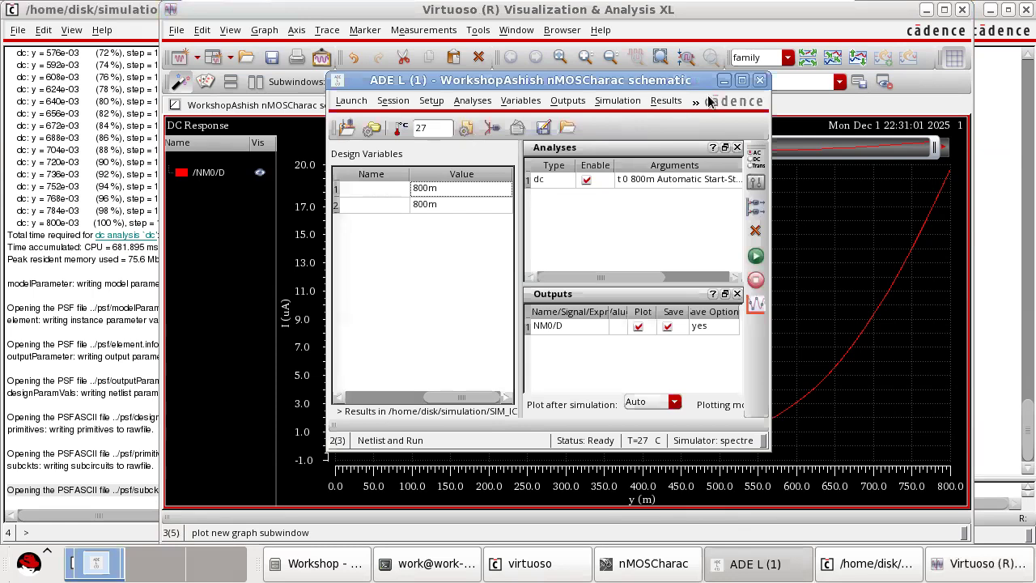
pyautogui.click(625, 103)
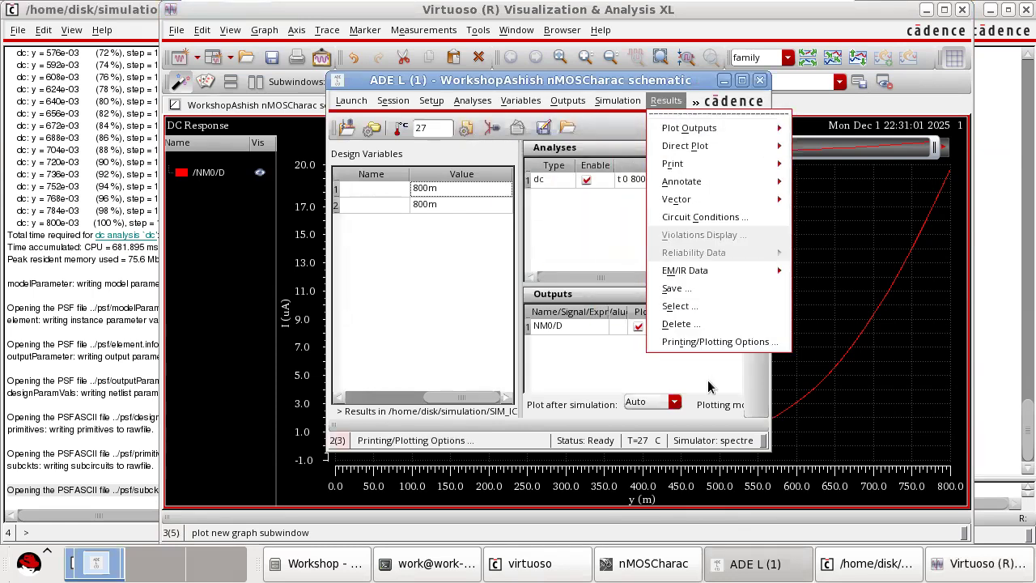
pyautogui.click(589, 225)
pyautogui.moveTo(765, 239); pyautogui.dragTo(829, 237)
pyautogui.moveTo(697, 84); pyautogui.dragTo(488, 94)
pyautogui.moveTo(823, 388)
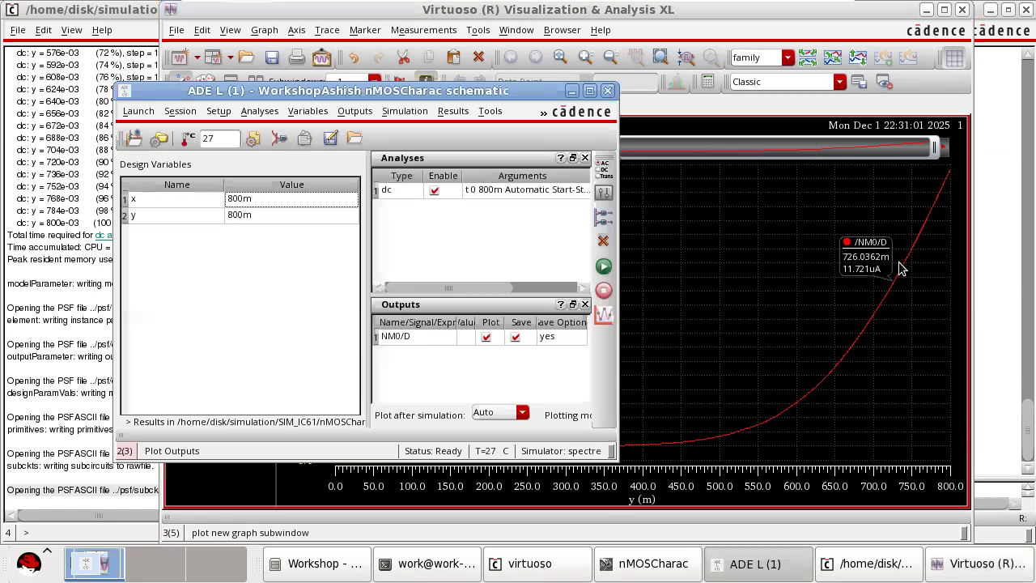
pyautogui.moveTo(943, 192)
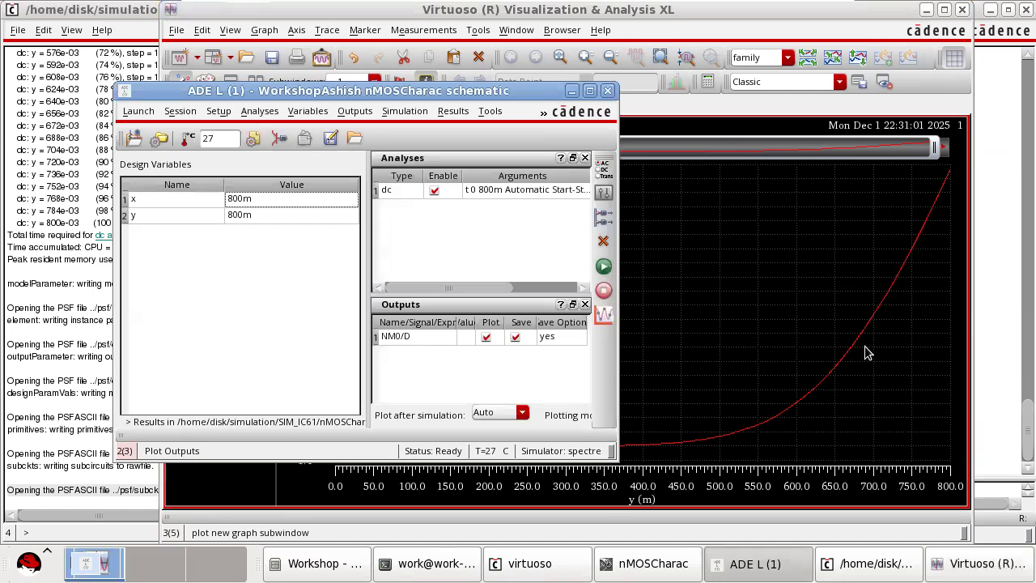
# Examine the gate and drain voltage sources in the nMOSCharac schematic and compare them with the plotted drain current.
pyautogui.click(656, 564)
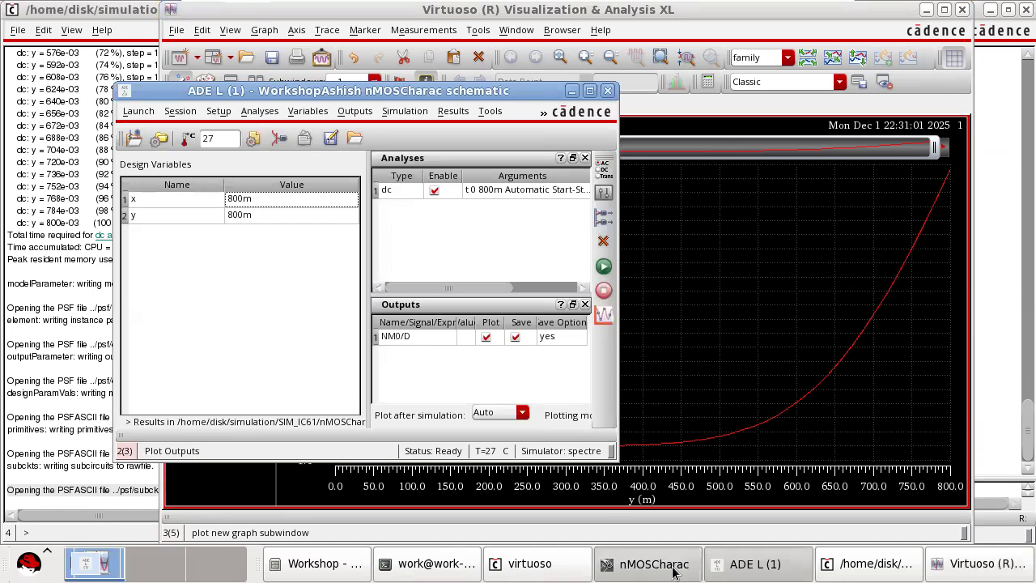
pyautogui.click(745, 227)
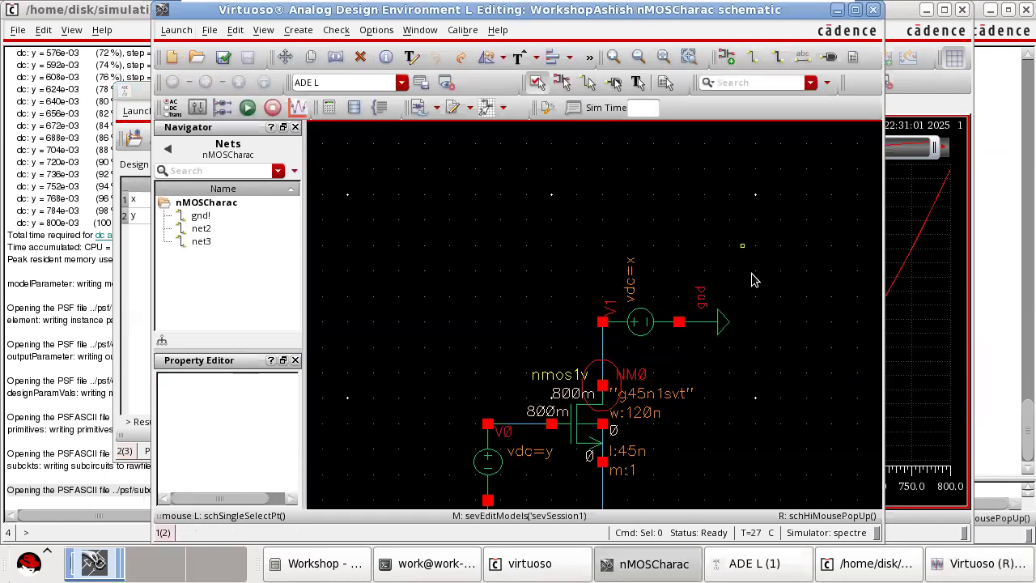
pyautogui.keyDown('ctrl'); pyautogui.scroll(-2, 757, 280); pyautogui.keyUp('ctrl')
pyautogui.keyDown('ctrl'); pyautogui.scroll(2, 784, 287); pyautogui.keyUp('ctrl')
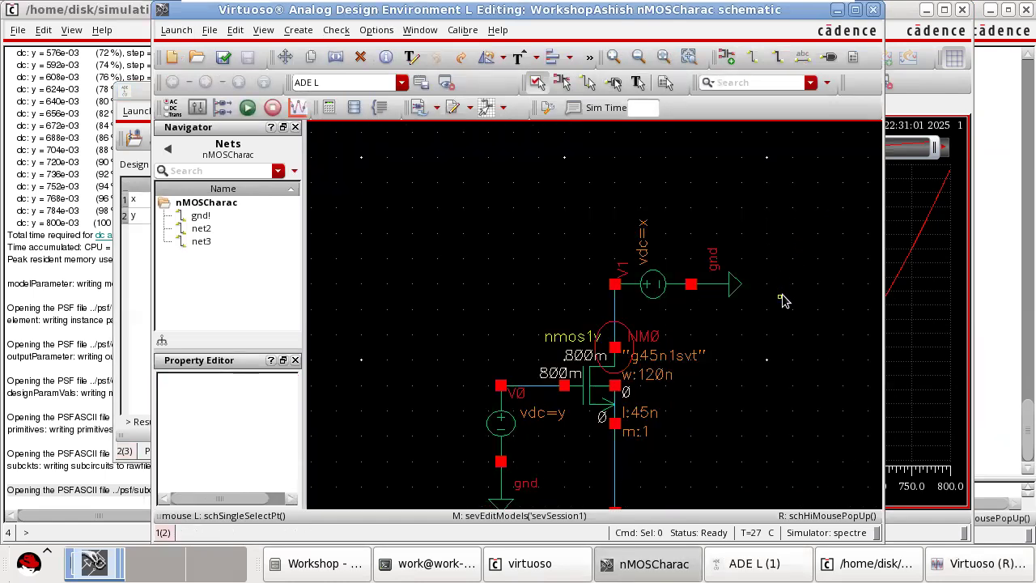
pyautogui.scroll(-2, 786, 299)
pyautogui.scroll(2, 708, 235)
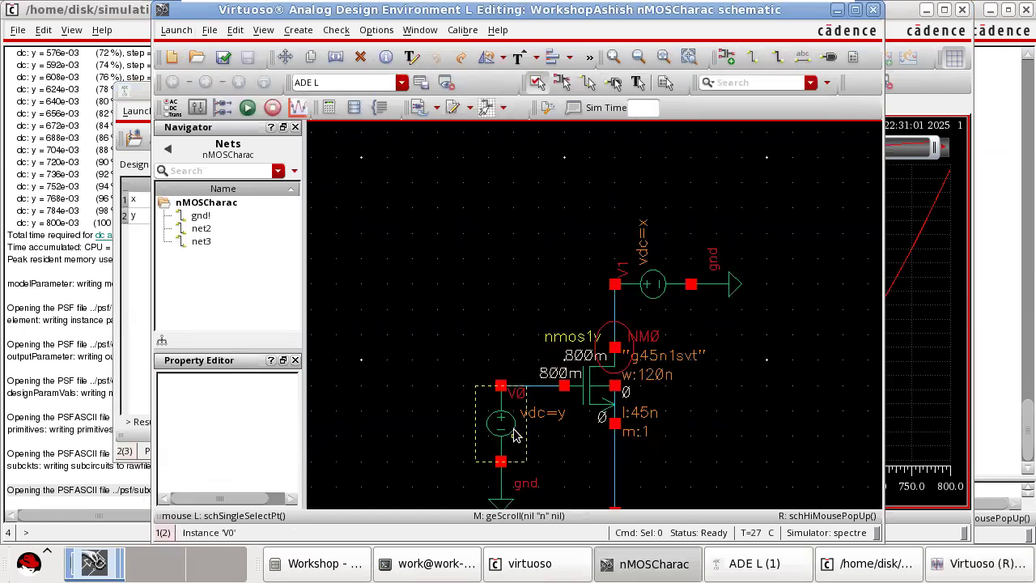
pyautogui.click(963, 336)
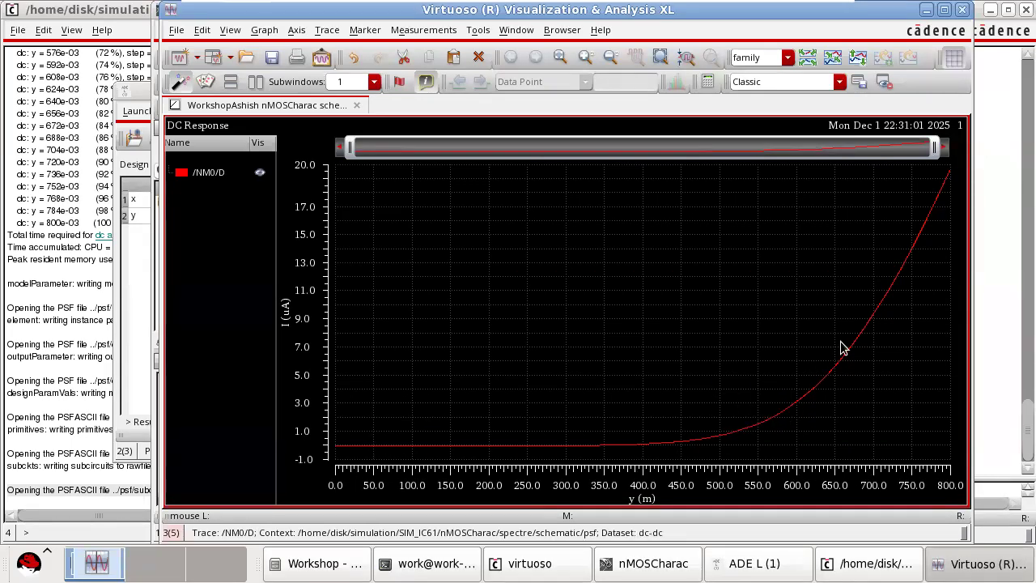
pyautogui.click(751, 564)
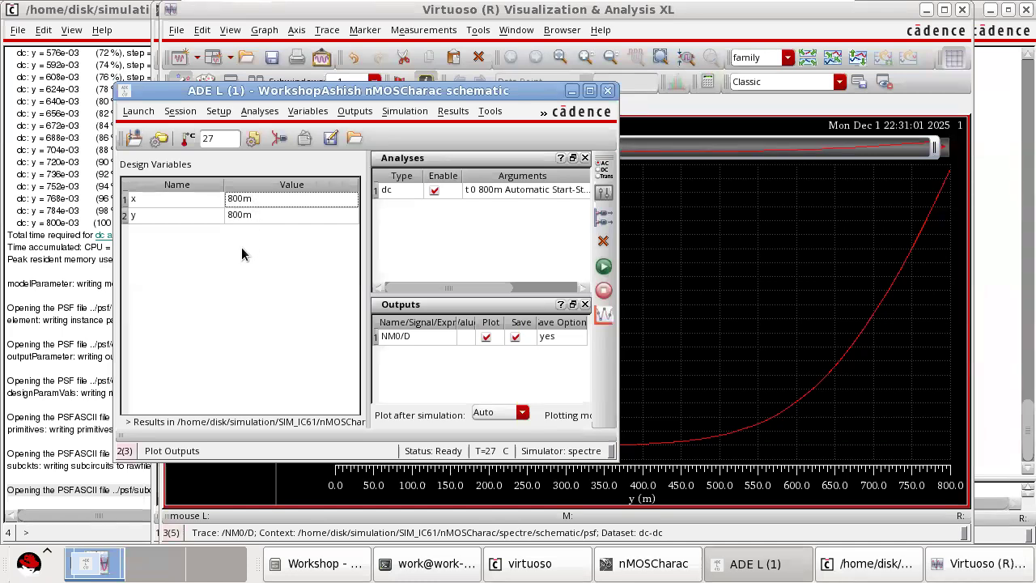
pyautogui.click(641, 567)
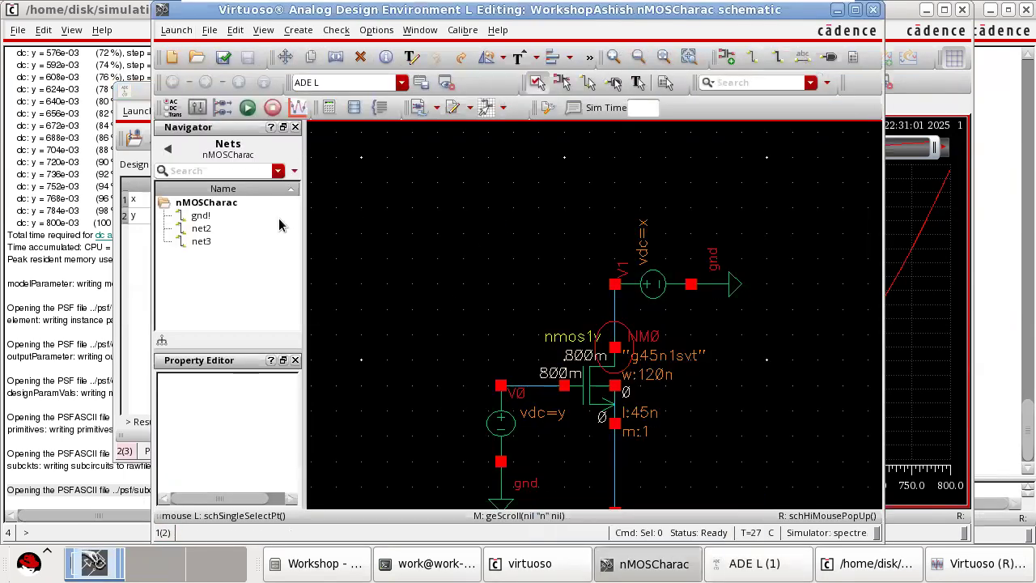
pyautogui.click(954, 572)
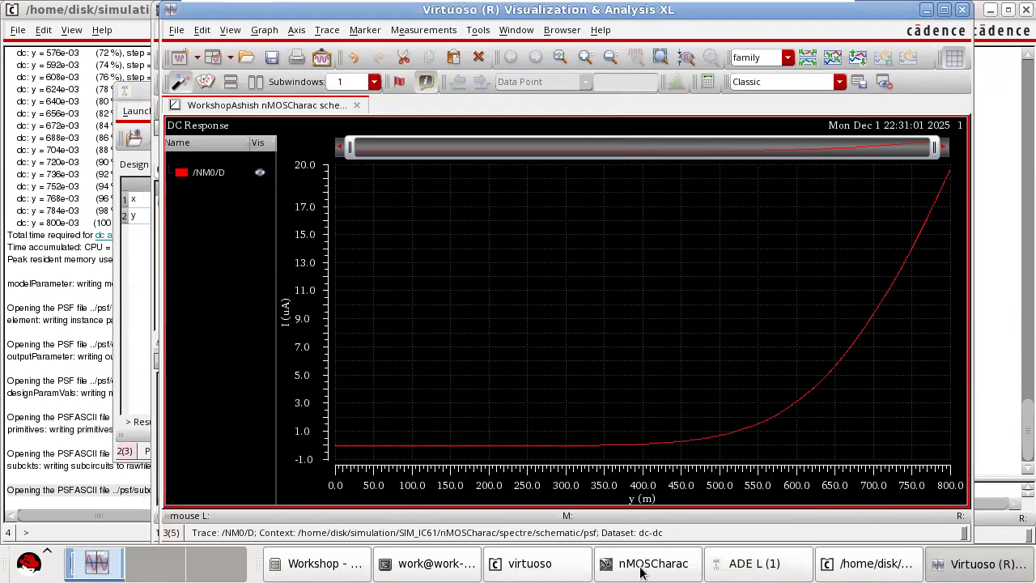
# Set up a Parametric Analysis from ADE L sweeping variable x from 0 to 0.8 in 9 total steps.
pyautogui.click(782, 561)
pyautogui.click(452, 111)
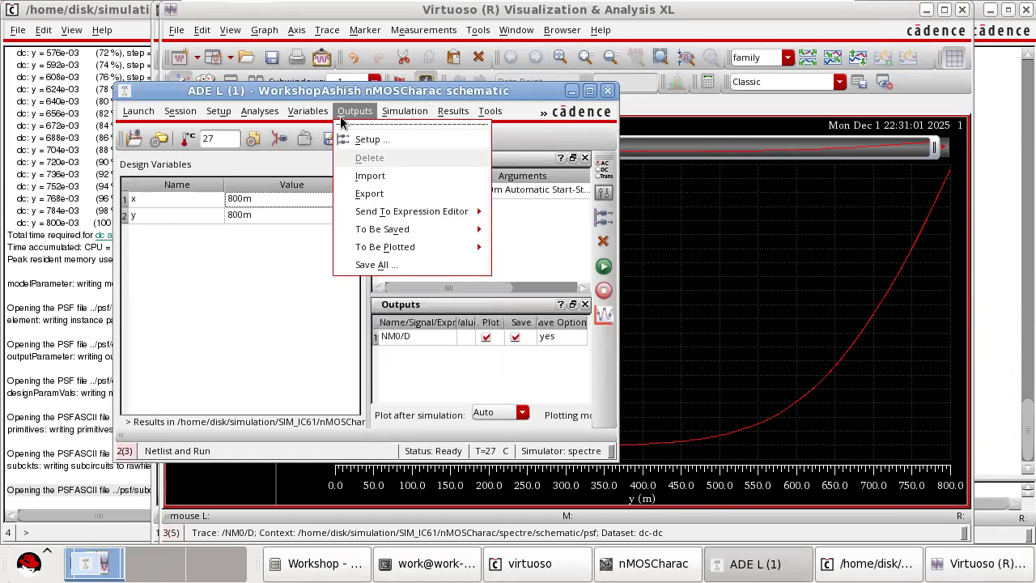
pyautogui.moveTo(496, 117)
pyautogui.click(551, 138)
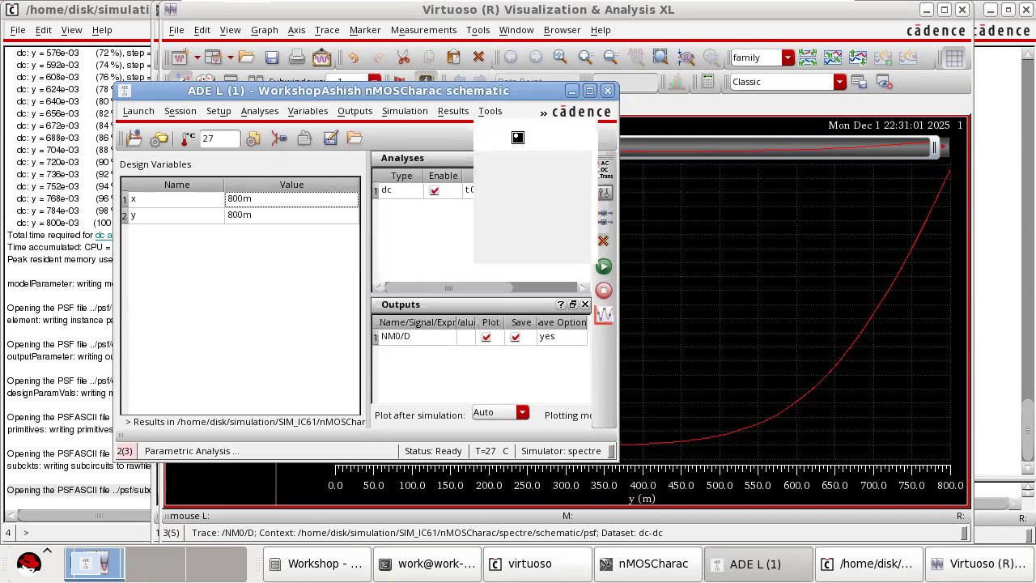
pyautogui.click(59, 276)
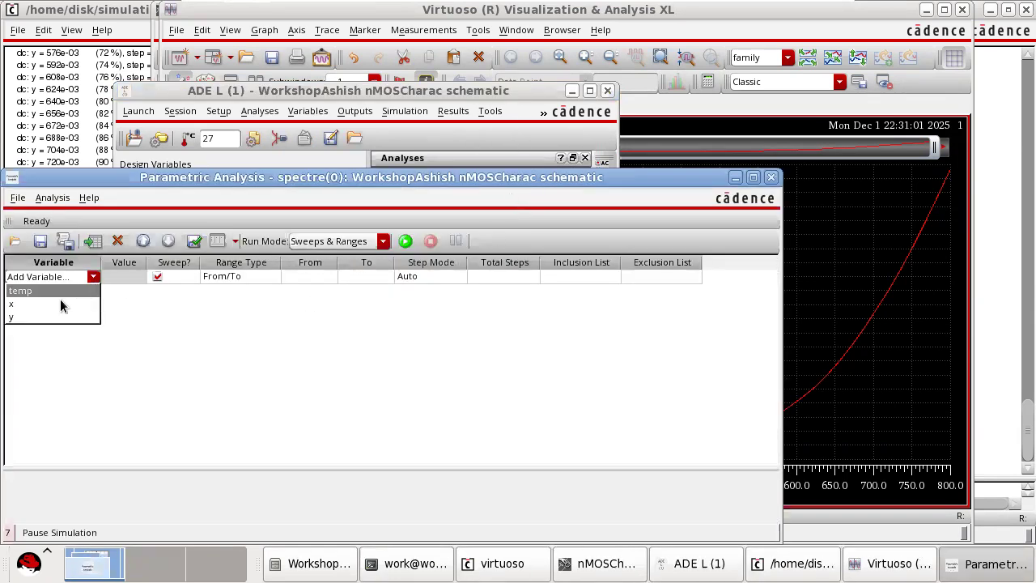
pyautogui.click(298, 280)
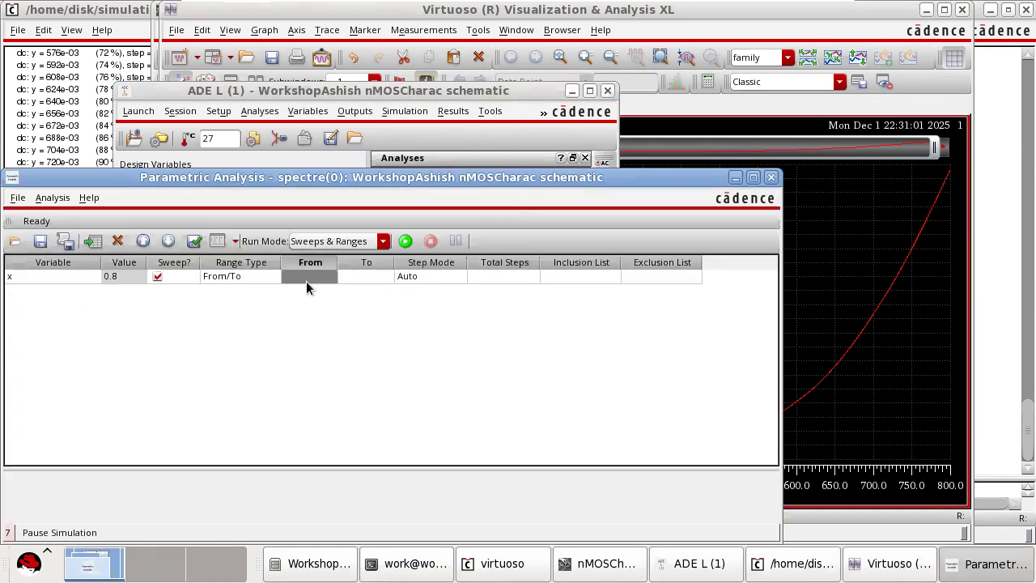
pyautogui.write('0')
pyautogui.click(363, 276)
pyautogui.write('0.')
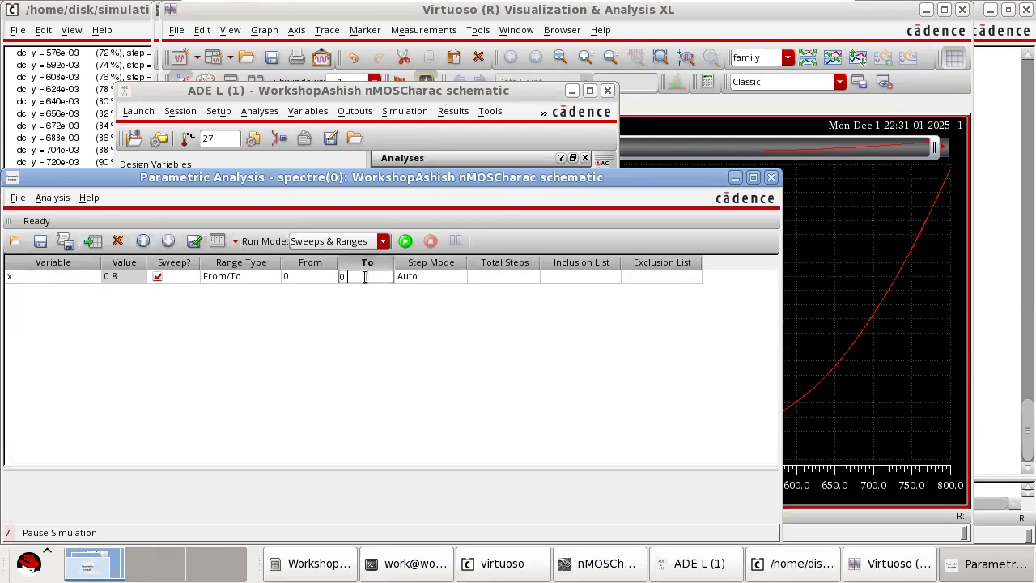
pyautogui.click(513, 277)
pyautogui.write('9')
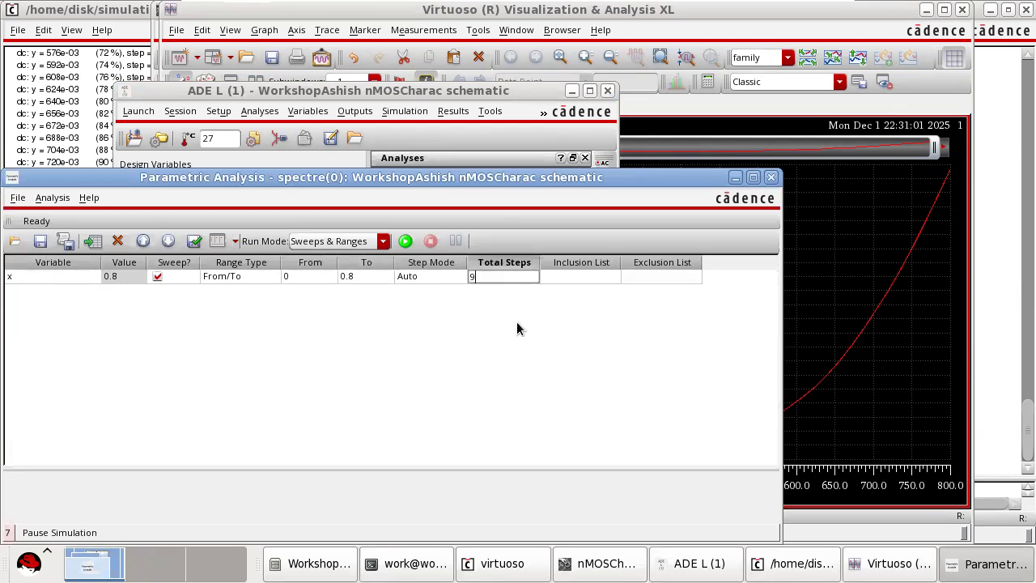
pyautogui.click(516, 322)
# Run the parametric sweep of x and inspect the drain current curves against y in the maximized plot window.
pyautogui.click(404, 240)
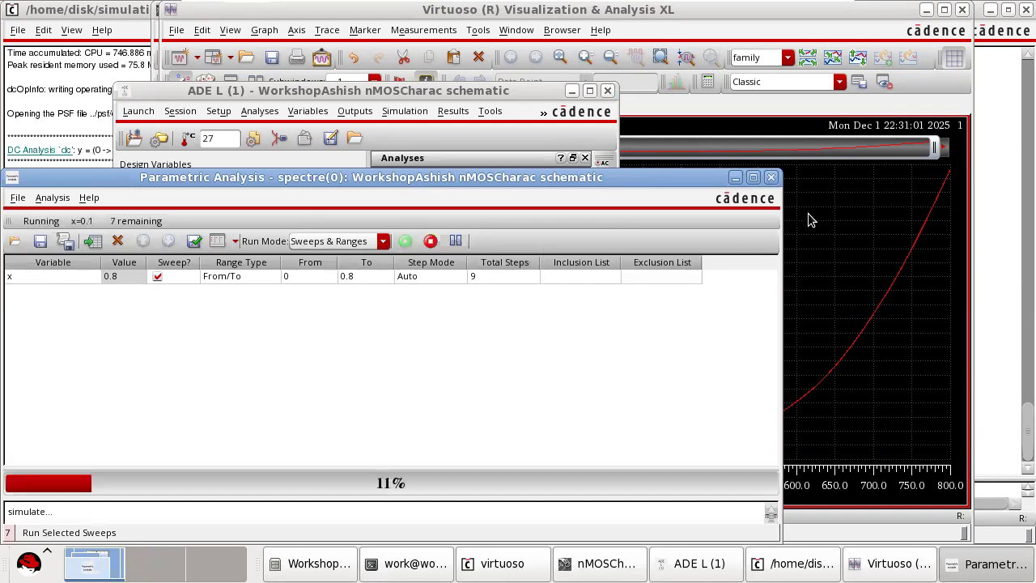
pyautogui.click(834, 10)
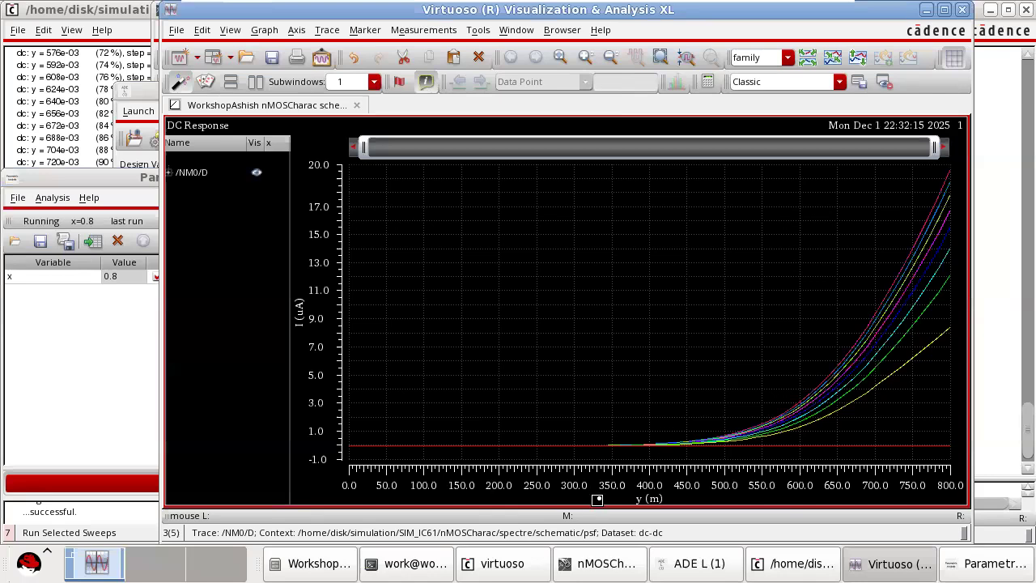
pyautogui.click(943, 10)
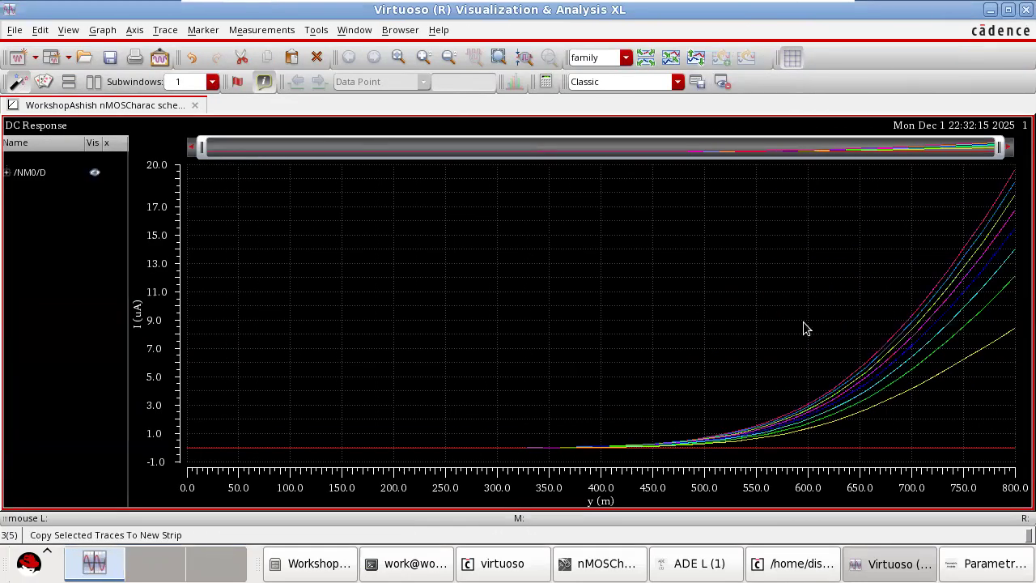
pyautogui.moveTo(923, 393)
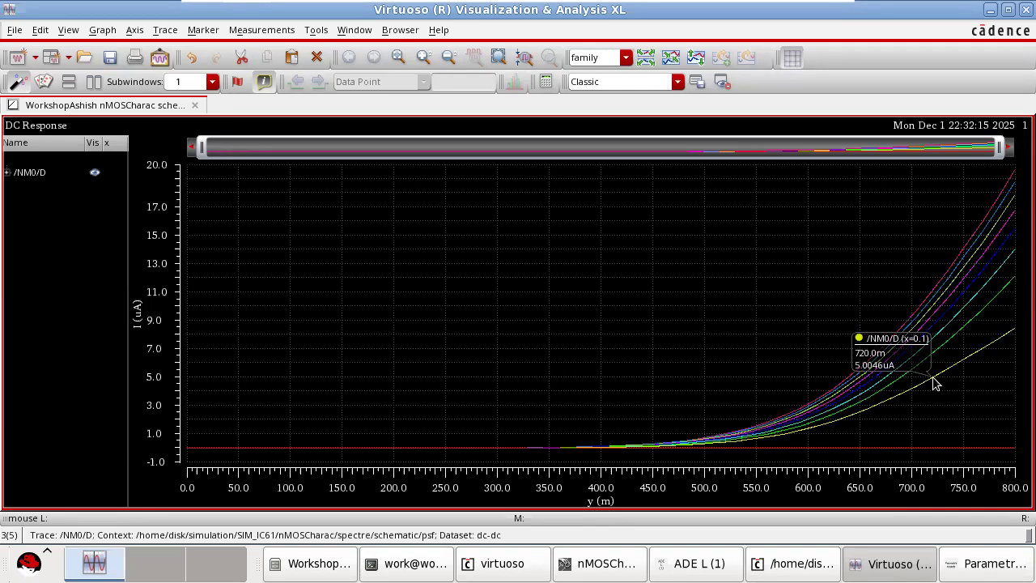
pyautogui.scroll(1, 934, 378)
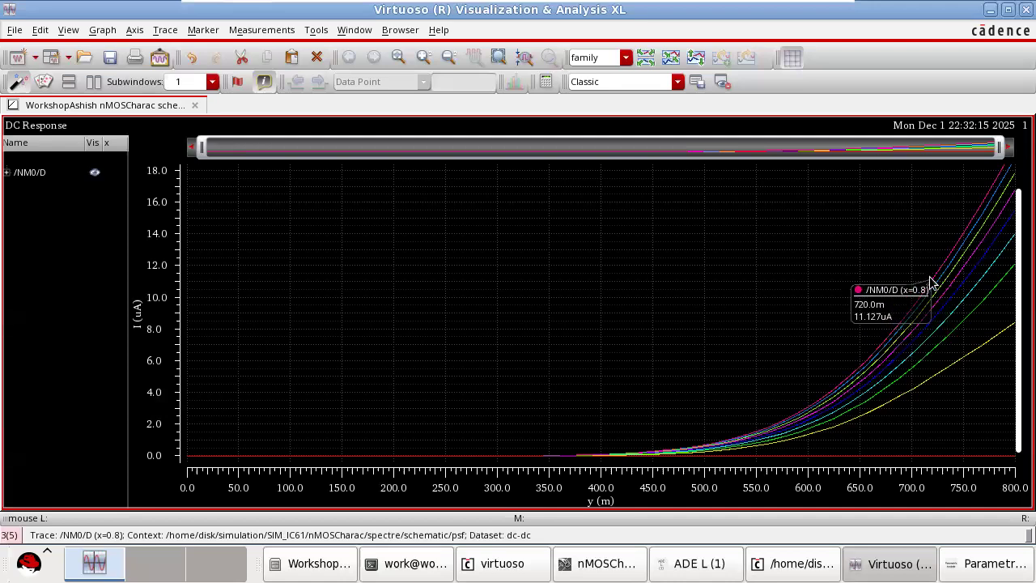
# Change the dc analysis sweep variable to x, keeping the 0 to 0.8 range, and apply it.
pyautogui.click(991, 11)
pyautogui.click(735, 177)
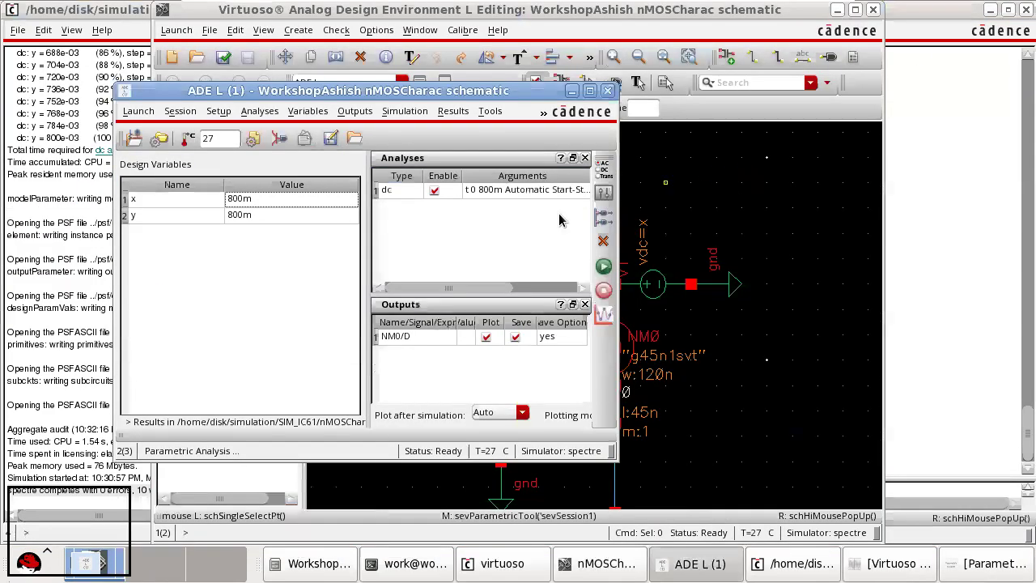
pyautogui.doubleClick(495, 194)
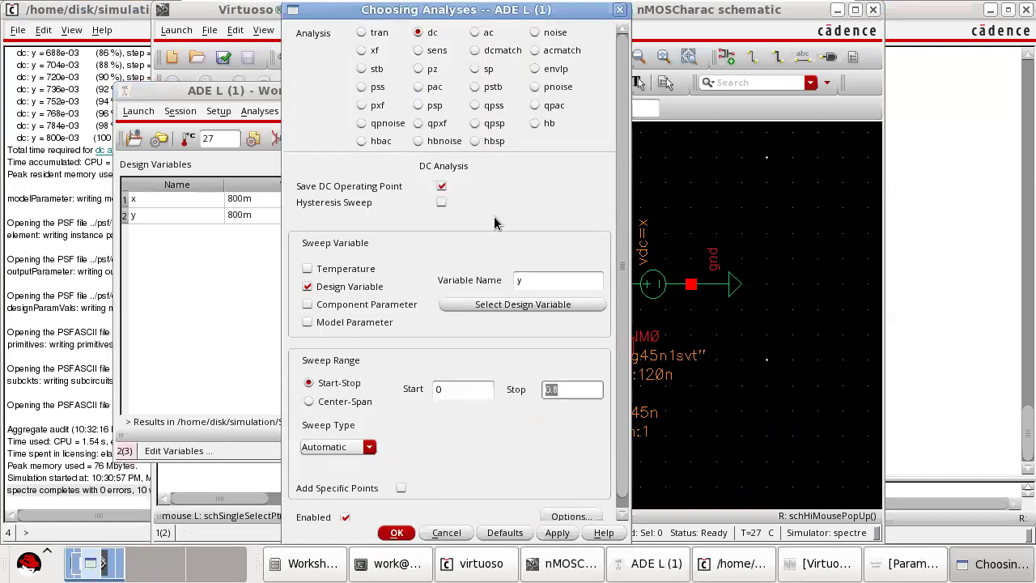
pyautogui.doubleClick(527, 282)
pyautogui.write('x')
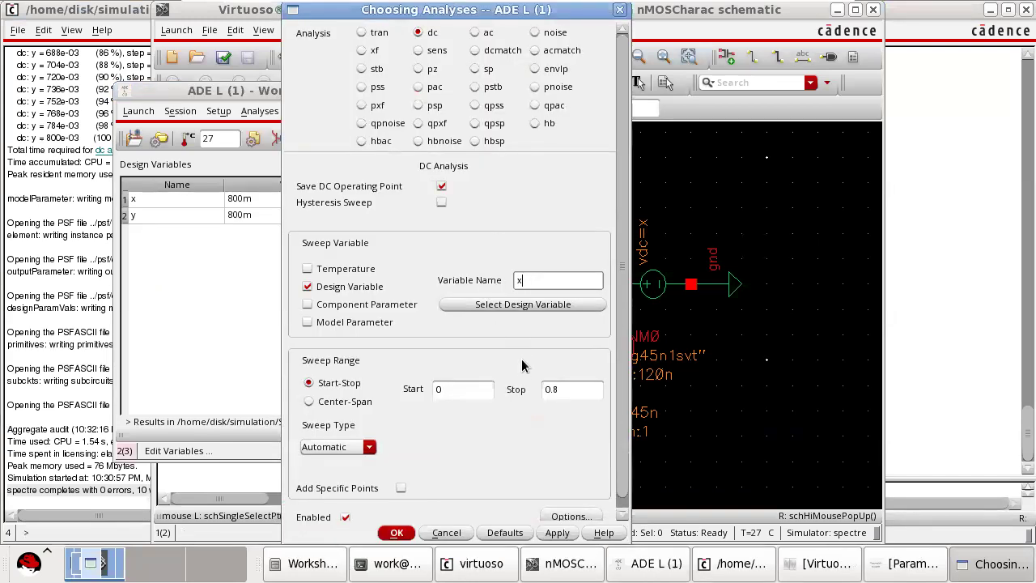
pyautogui.click(554, 532)
pyautogui.click(397, 531)
# Compare the schematic with the earlier plot, then netlist and run the simulation to plot drain current against x.
pyautogui.click(645, 294)
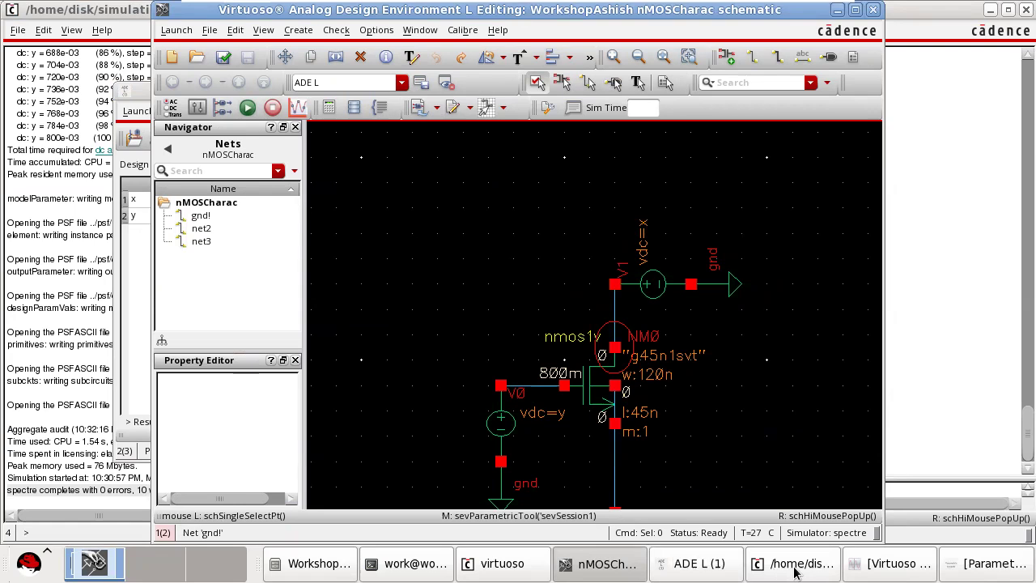
pyautogui.click(874, 566)
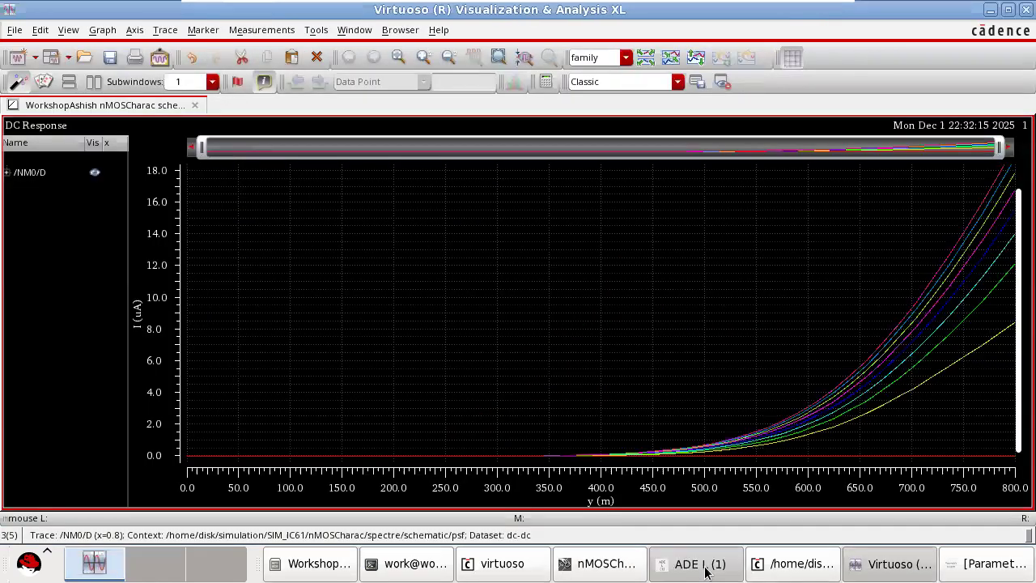
pyautogui.click(704, 573)
pyautogui.click(603, 266)
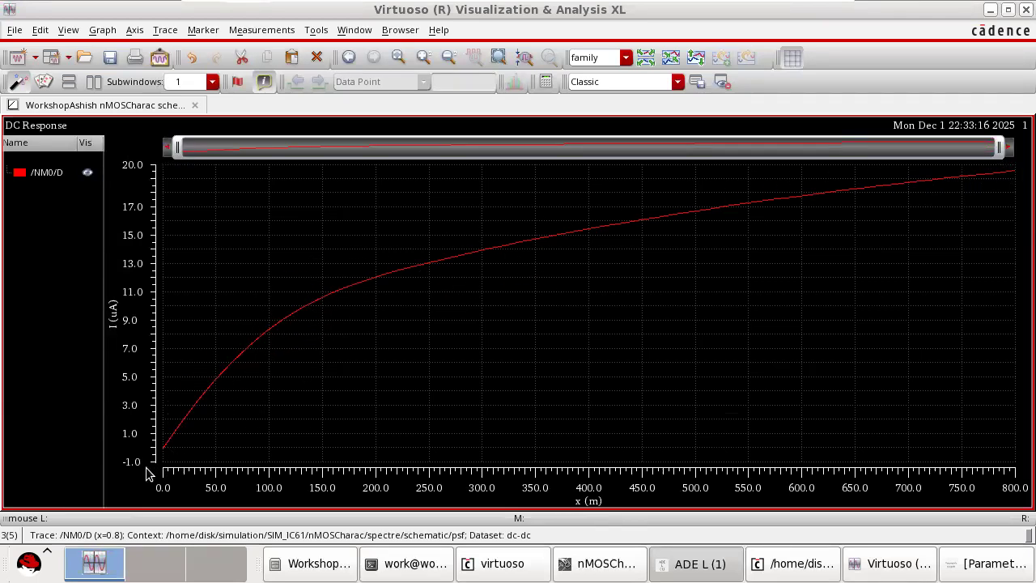
pyautogui.click(900, 566)
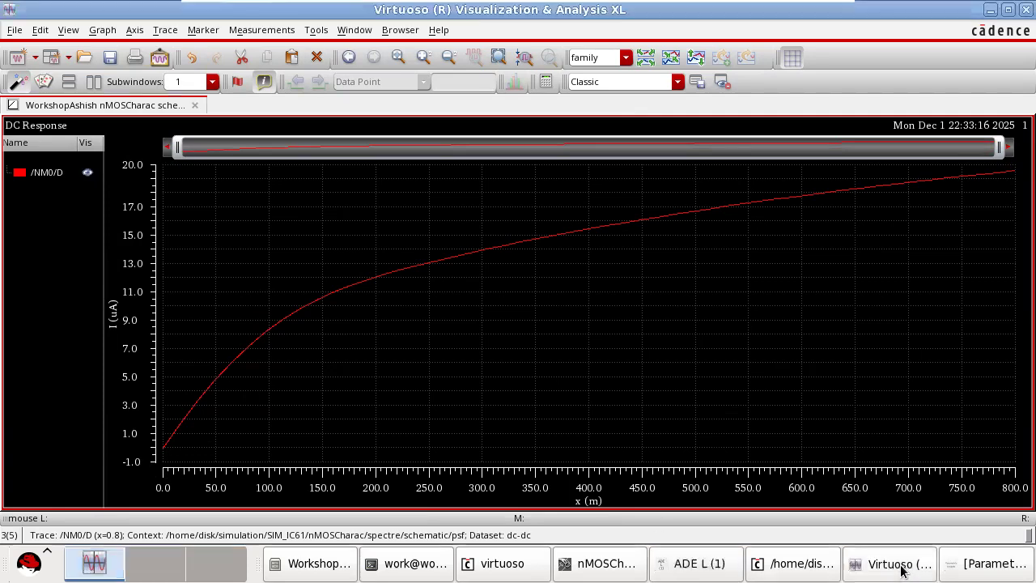
# Change the parametric sweep variable to y and run the sweep to plot the drain current curves against x.
pyautogui.click(965, 567)
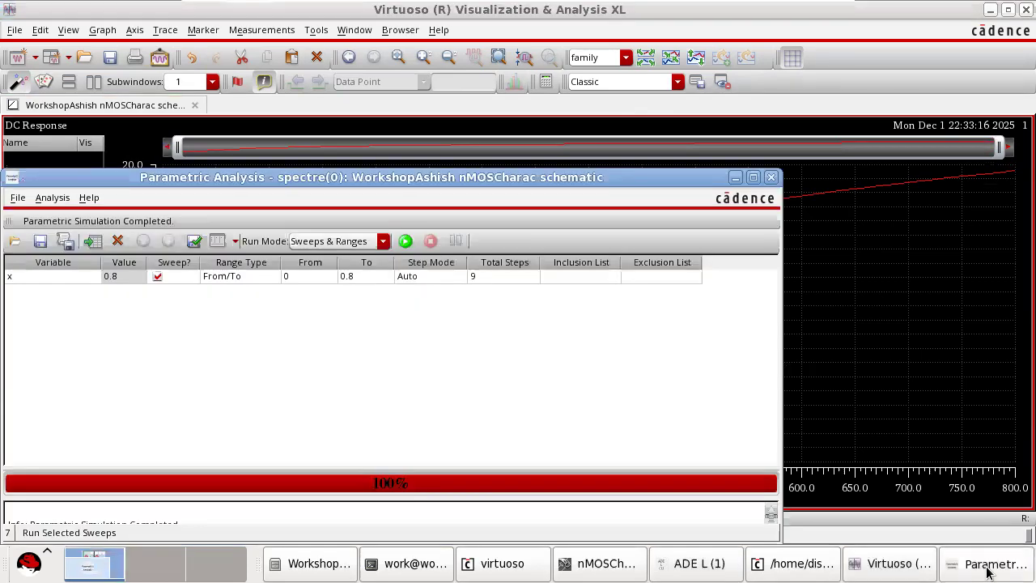
pyautogui.click(71, 280)
pyautogui.click(94, 276)
pyautogui.click(72, 316)
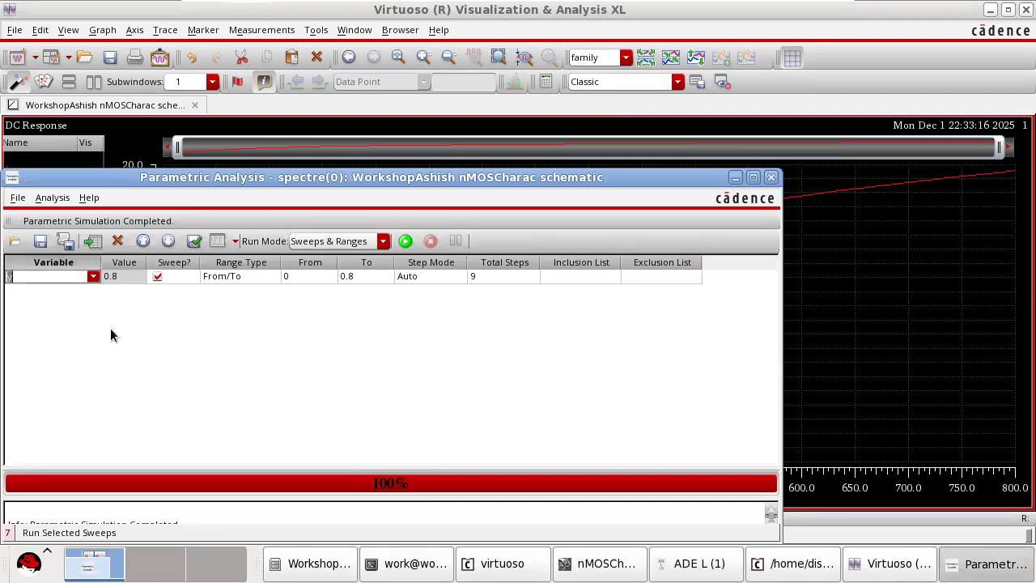
pyautogui.click(217, 290)
pyautogui.click(367, 276)
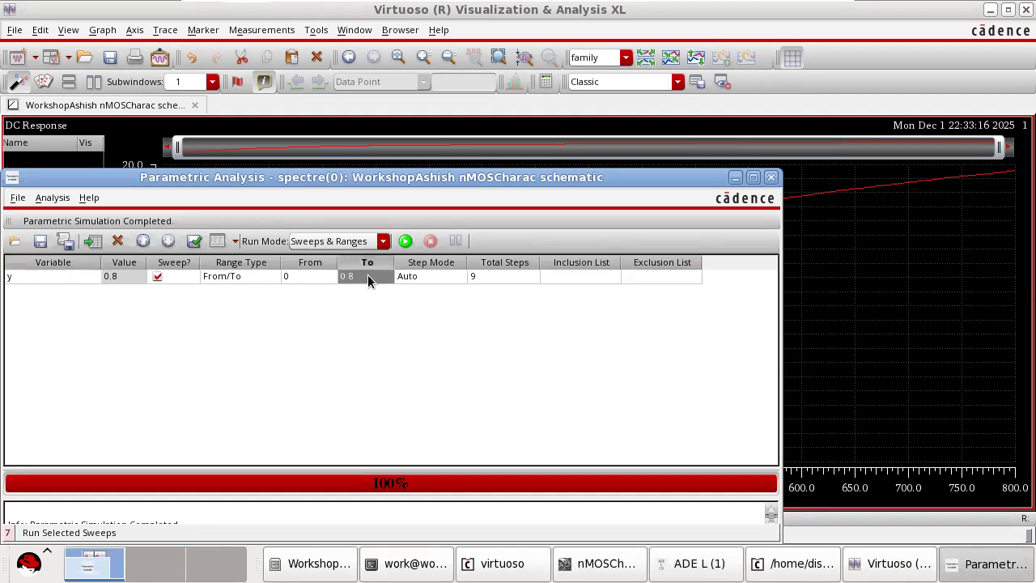
pyautogui.click(405, 240)
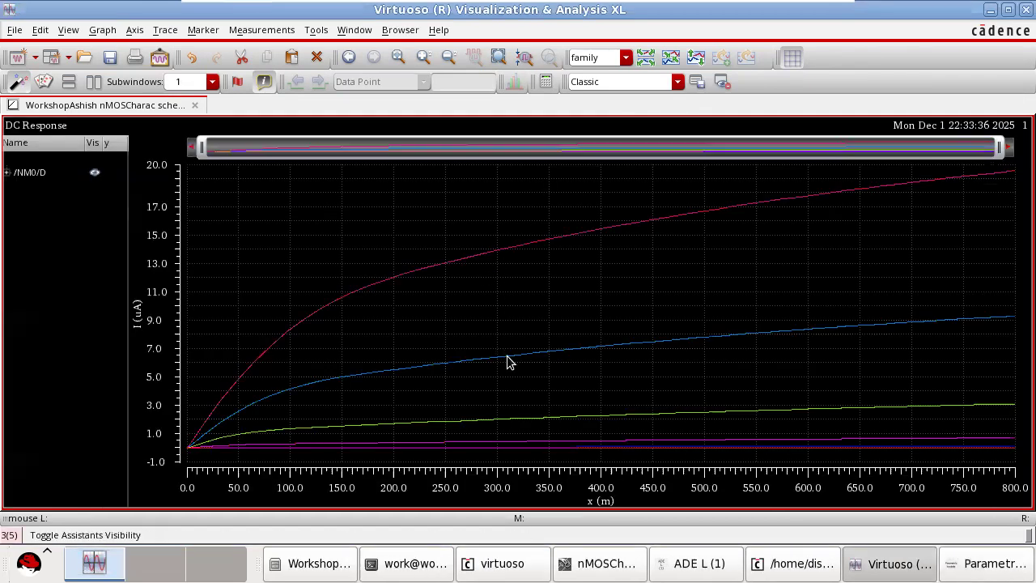
pyautogui.moveTo(616, 234)
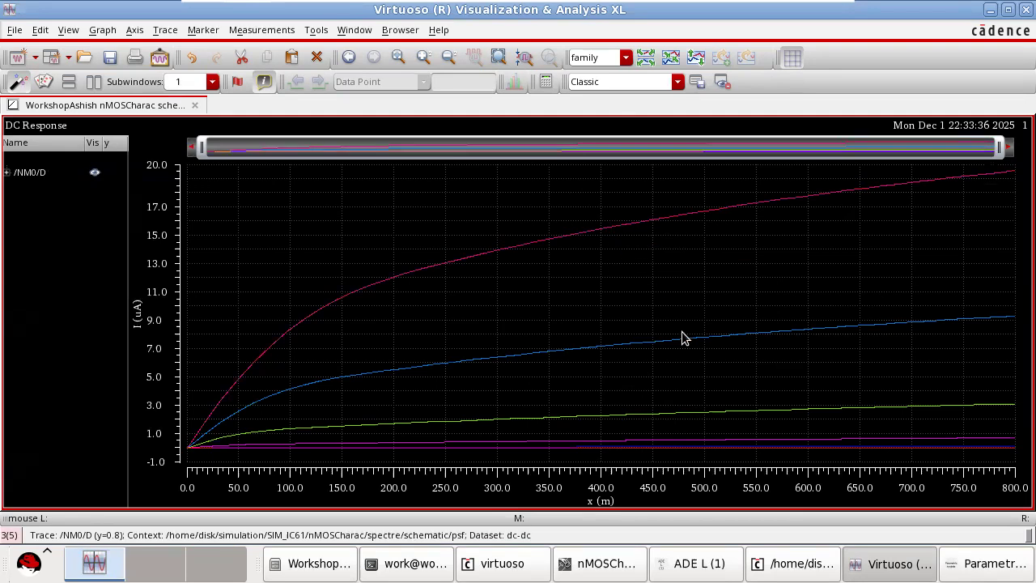
pyautogui.moveTo(692, 347)
pyautogui.moveTo(727, 442)
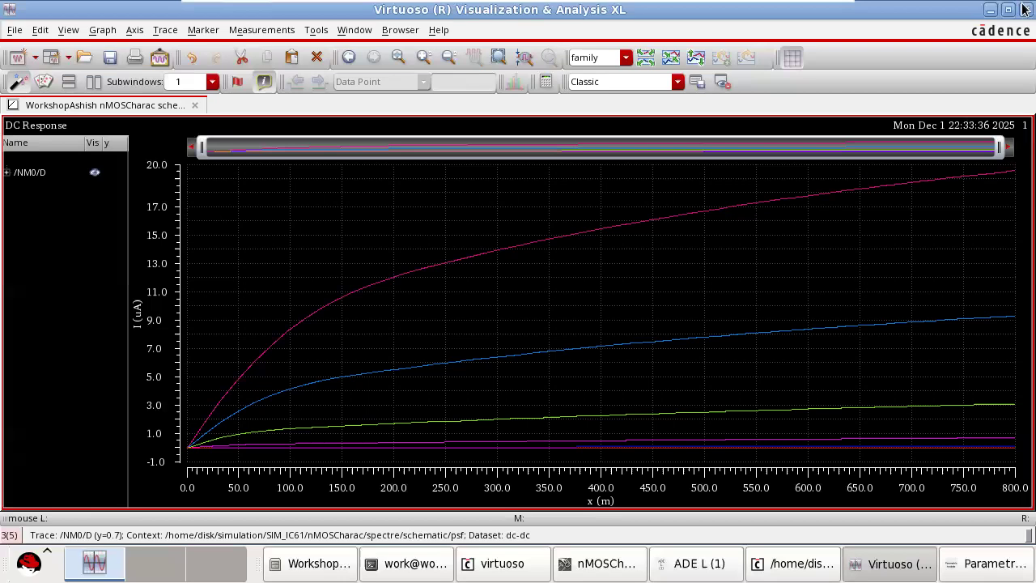
# Minimize the plot and Parametric Analysis windows, widen the ADE L window, and return to the nMOSCharac schematic.
pyautogui.click(990, 10)
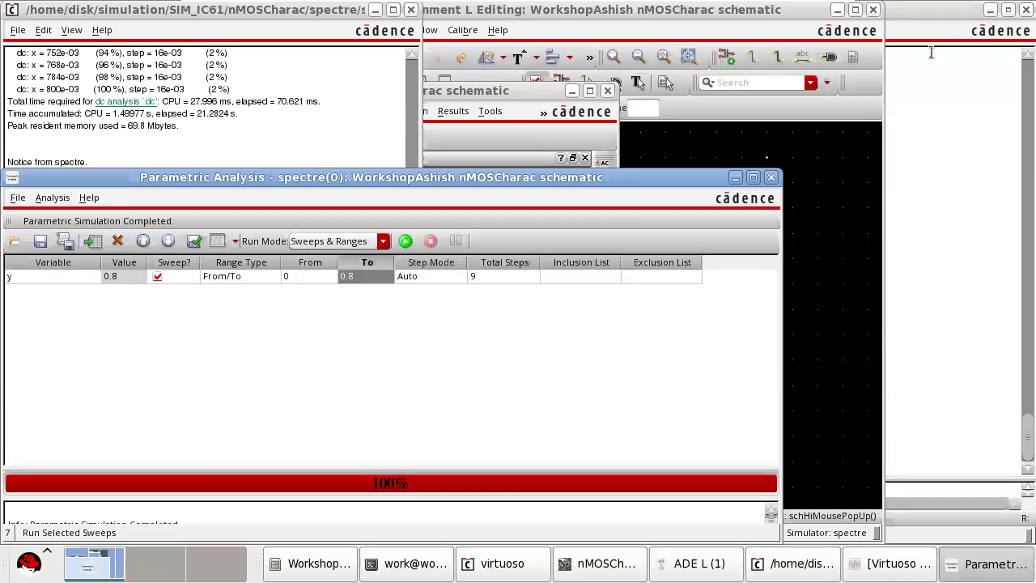
pyautogui.click(734, 177)
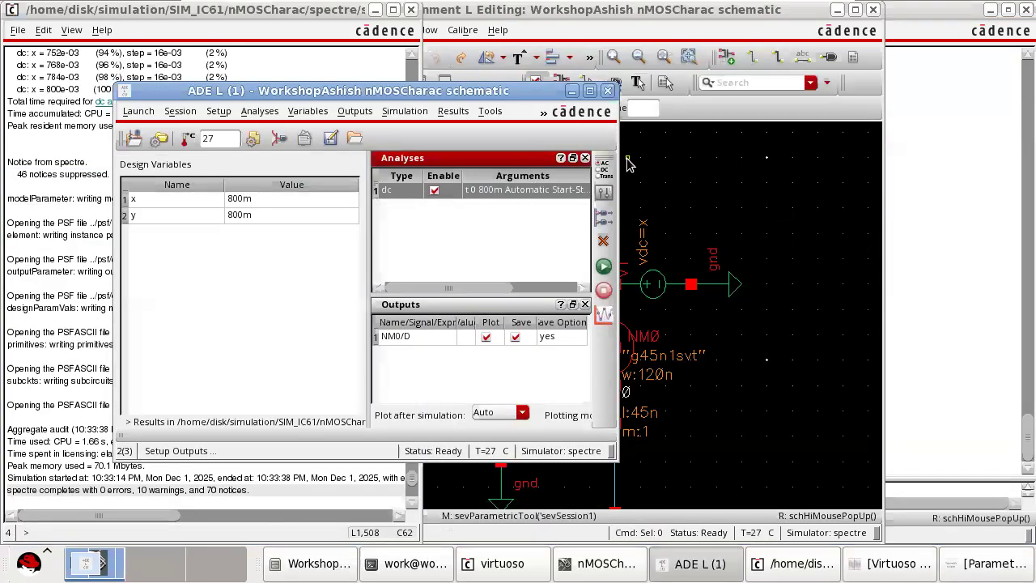
pyautogui.moveTo(611, 143); pyautogui.dragTo(654, 234)
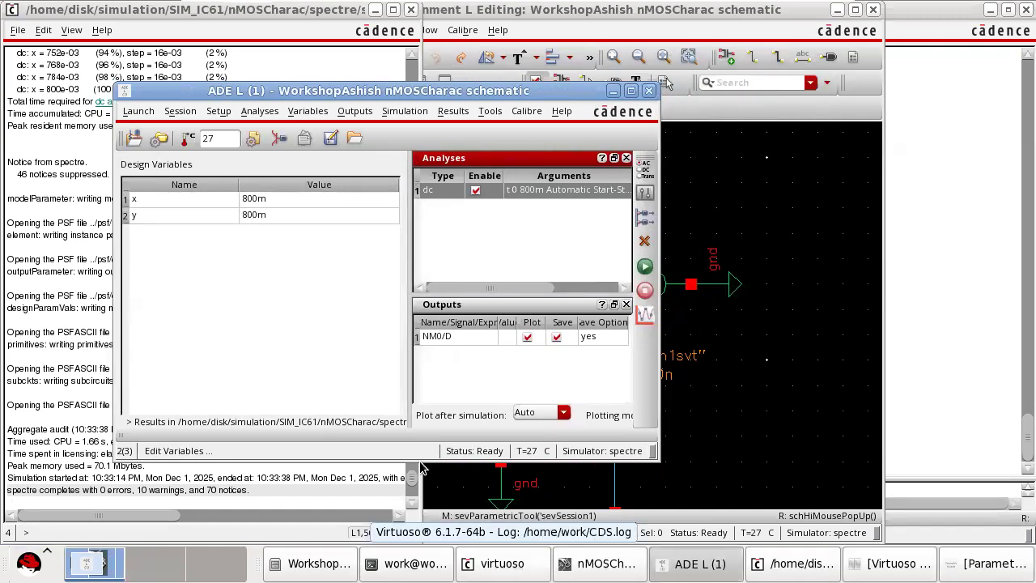
pyautogui.click(615, 567)
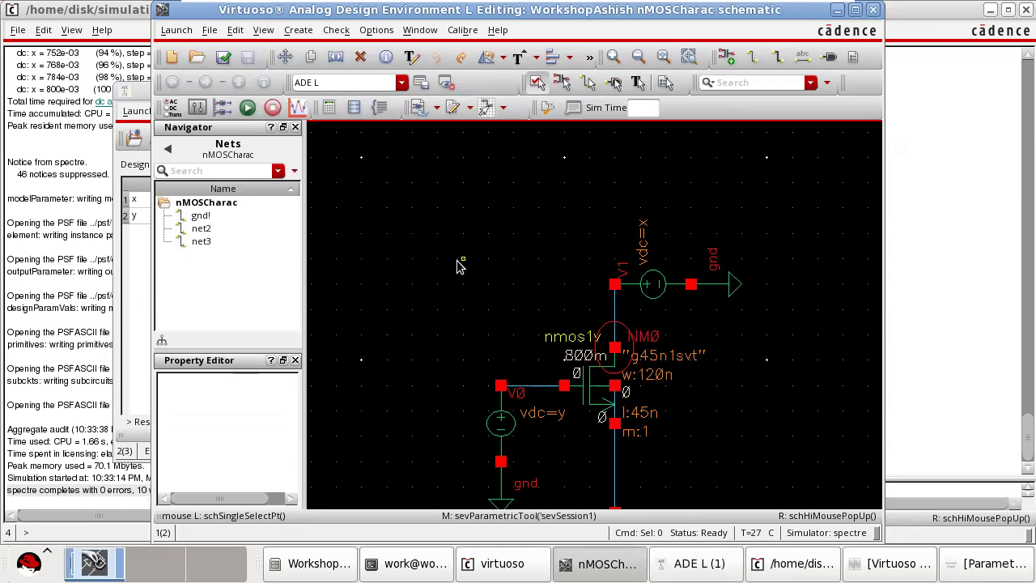
# Browse the component libraries for adding an instance, viewing the cells of gpdk045 and analogLib.
pyautogui.press('i')
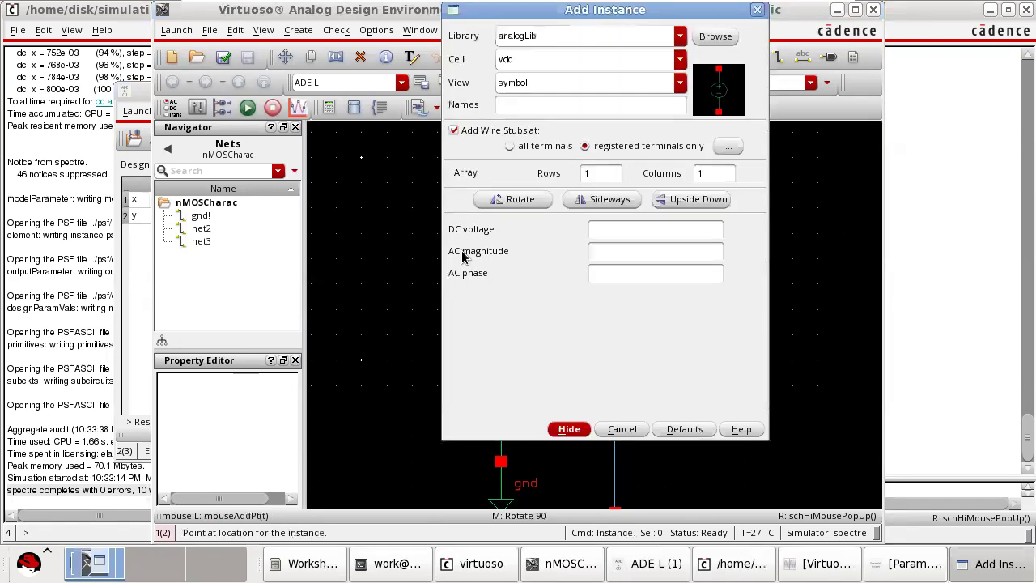
pyautogui.click(725, 36)
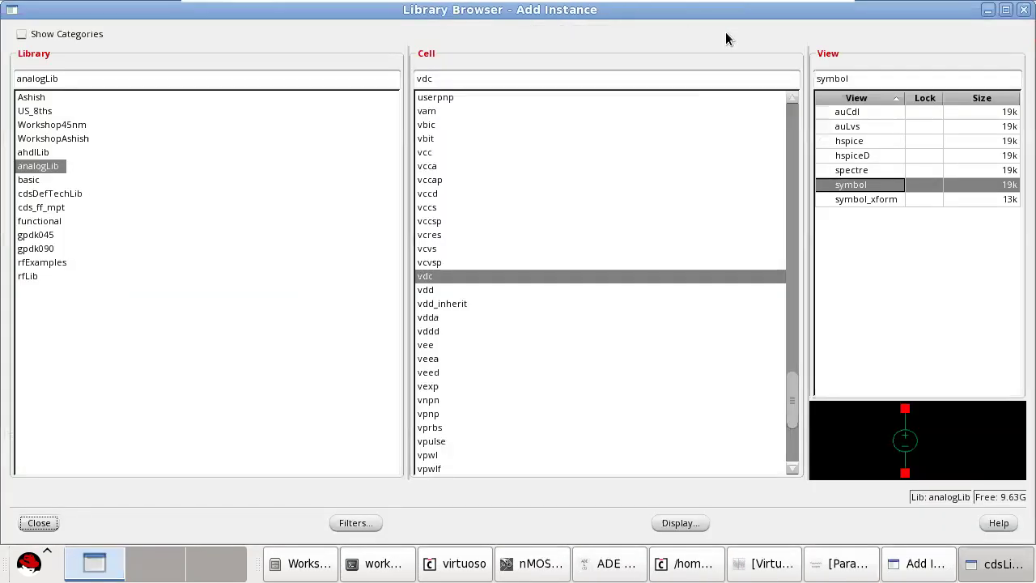
pyautogui.click(39, 234)
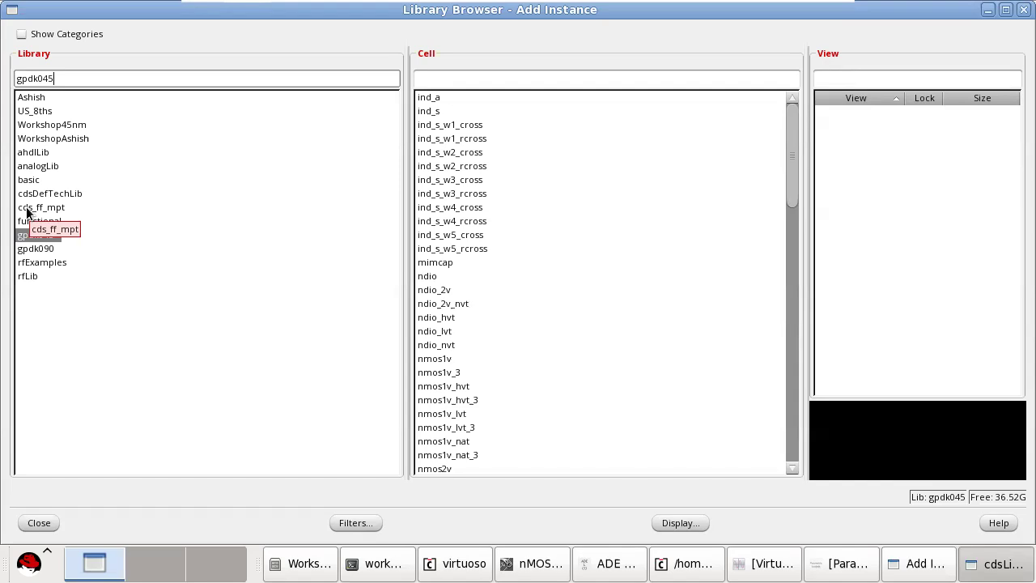
pyautogui.click(41, 167)
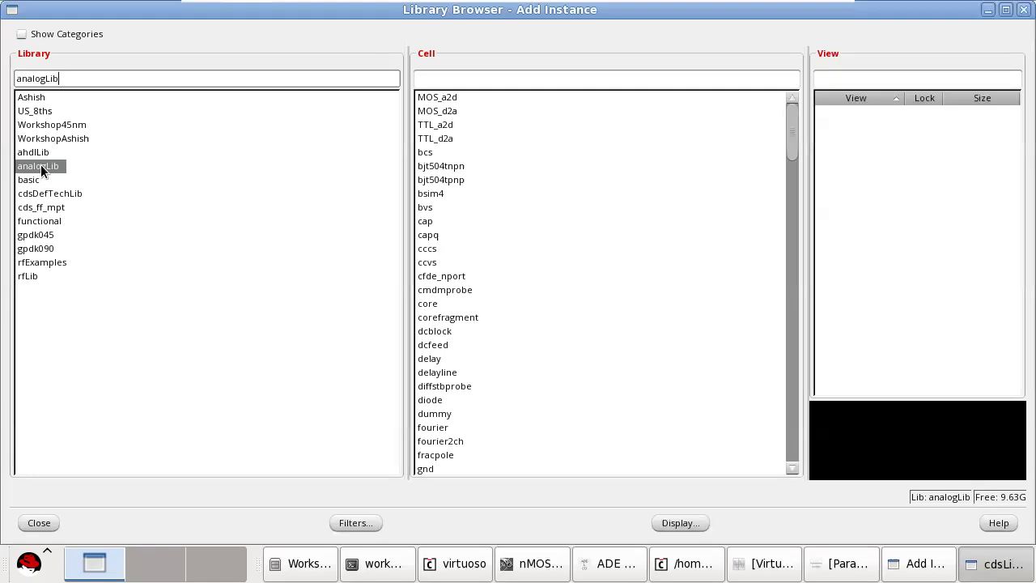
# Switch to the slide show on the energy band diagram of the MOS system and set the annotation pen colour to dark blue.
pyautogui.moveTo(797, 4)
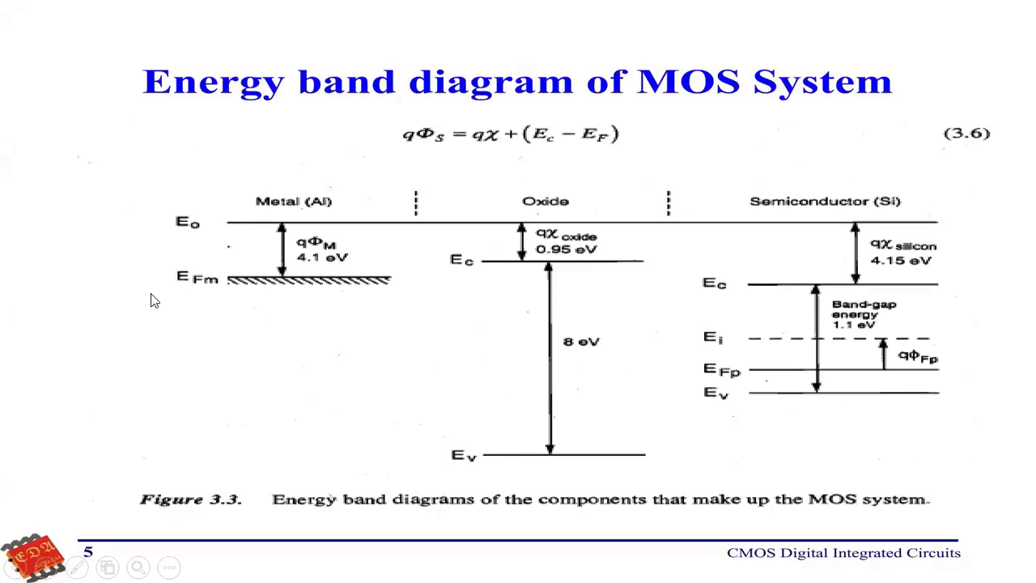
pyautogui.click(77, 567)
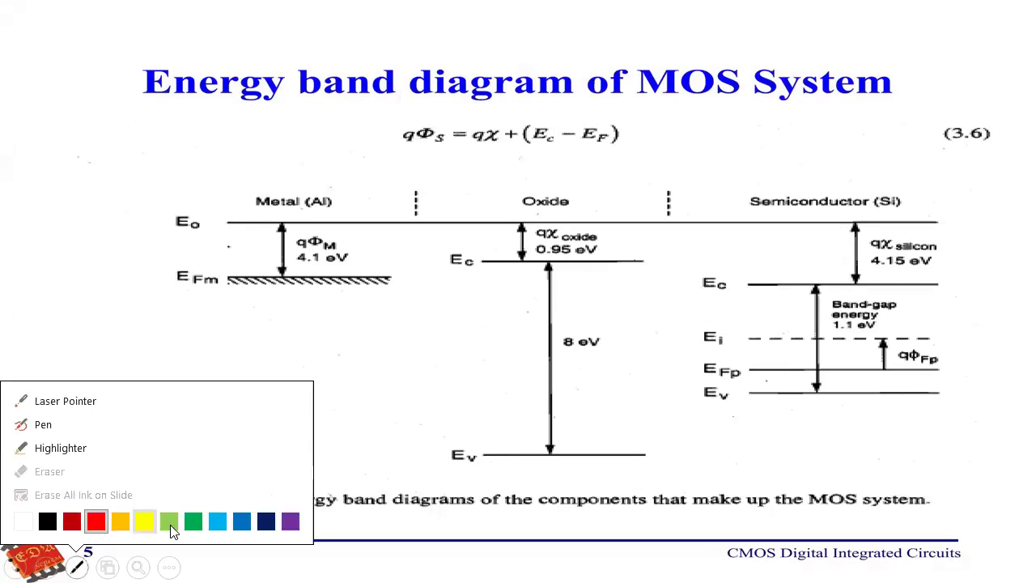
pyautogui.click(267, 522)
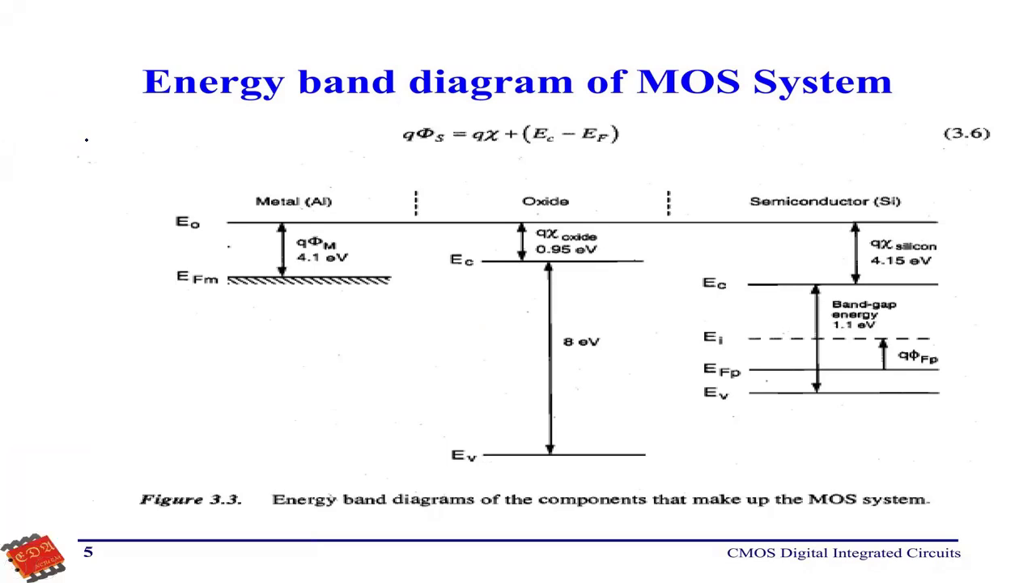